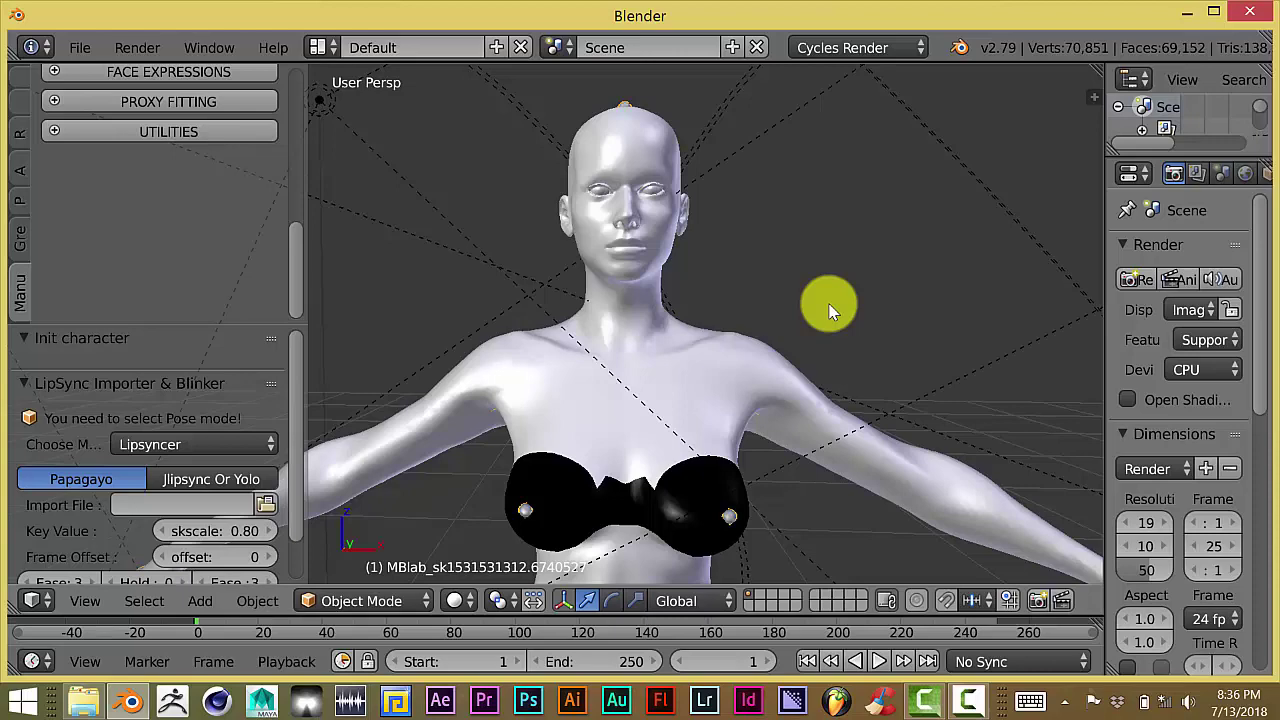
scroll(829, 308, "down", 4)
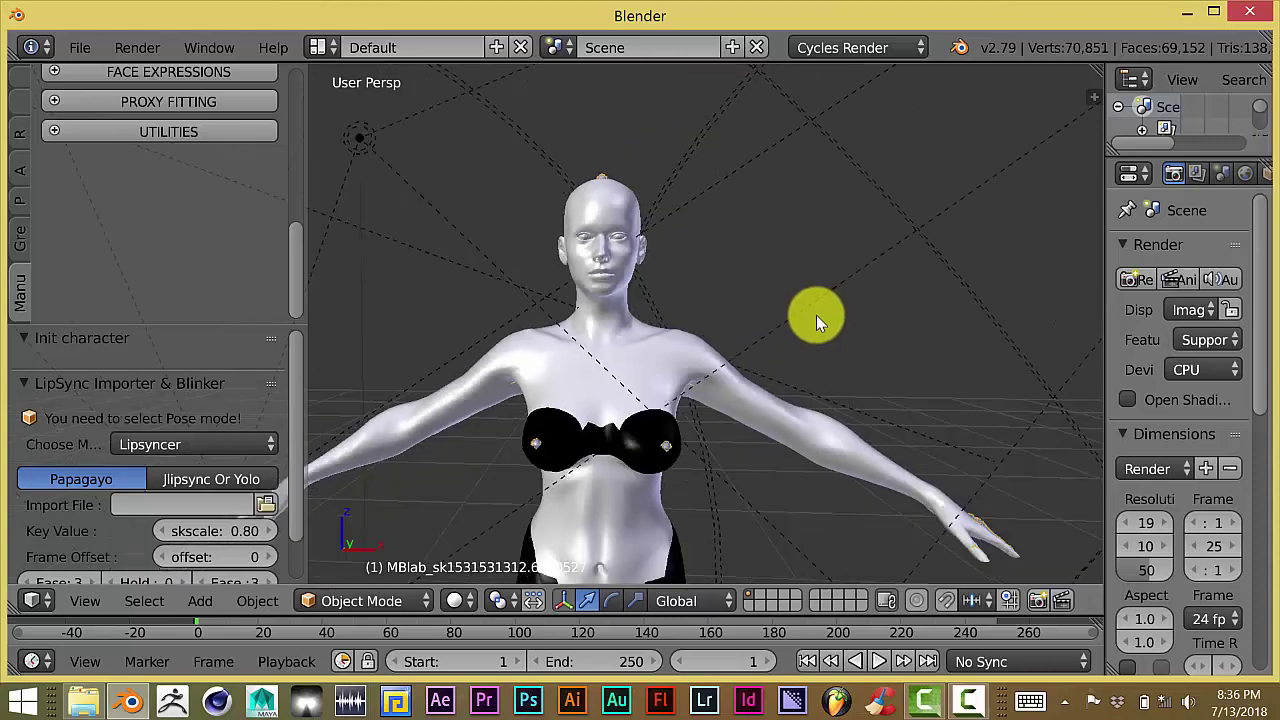
scroll(815, 314, "up", 4)
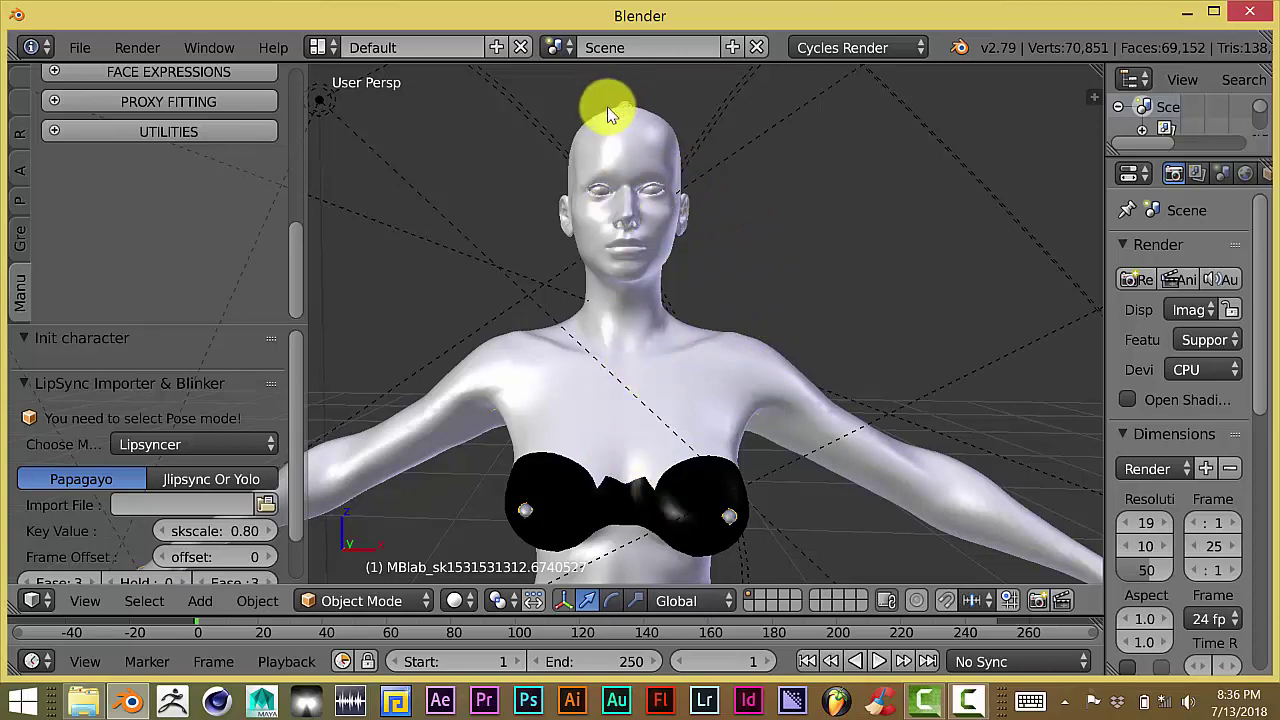
middle_click_drag(608, 143, 592, 240)
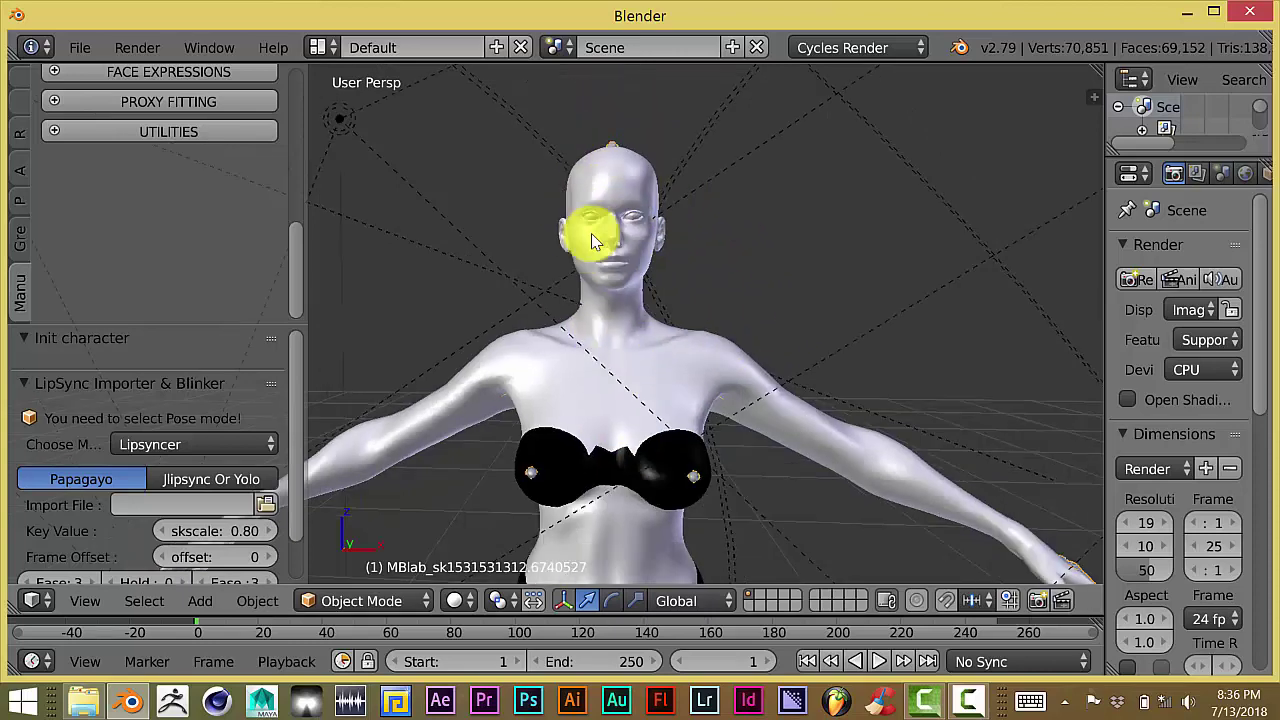
scroll(640, 350, "up", 1)
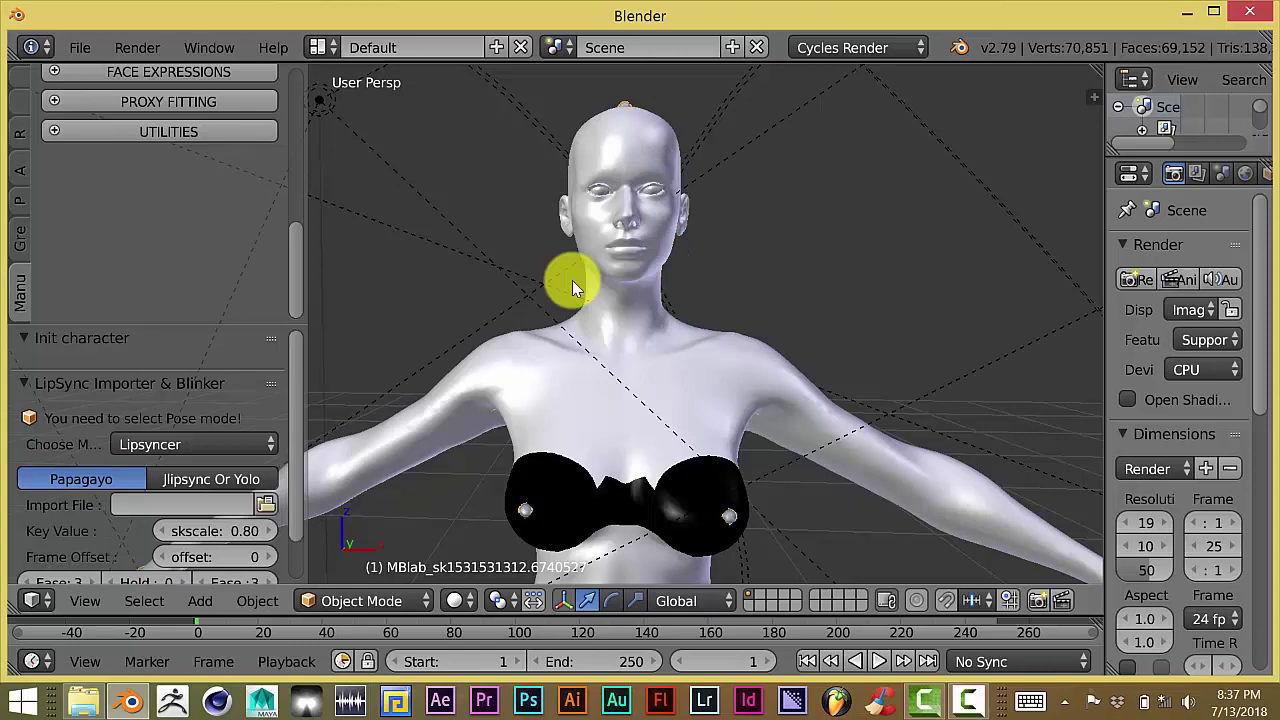
left_click(80, 48)
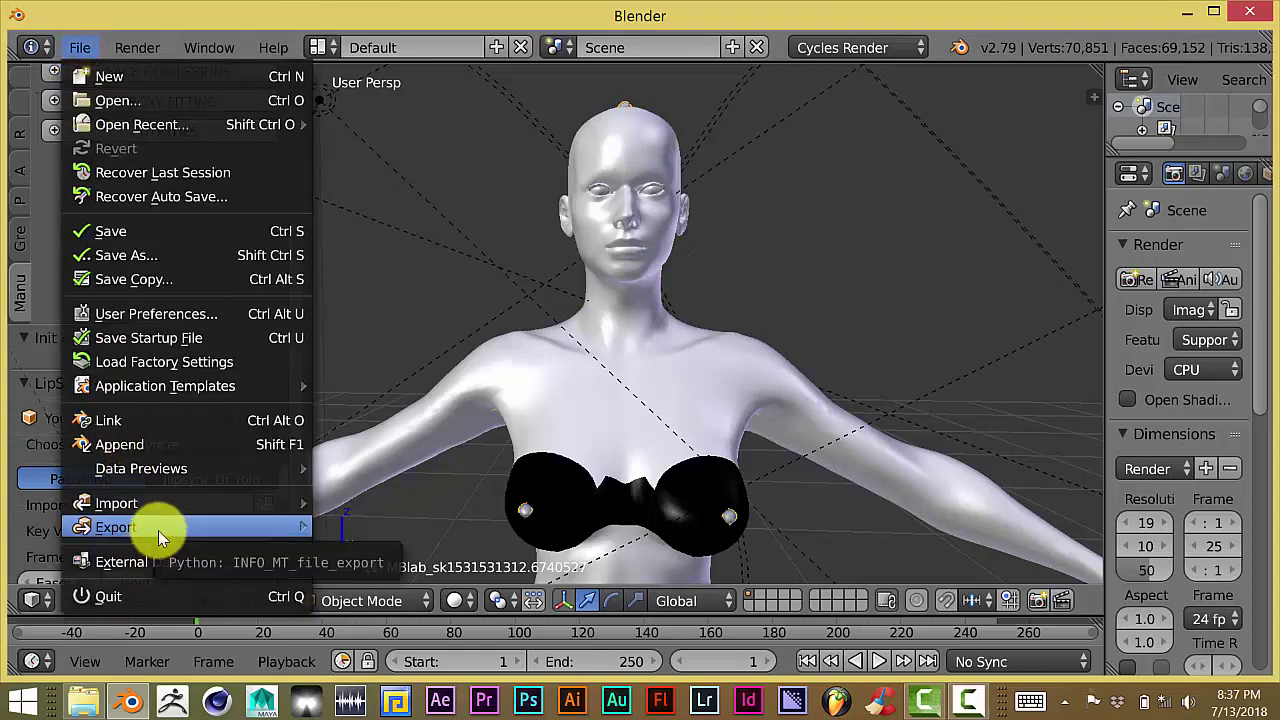
mouse_move(158, 530)
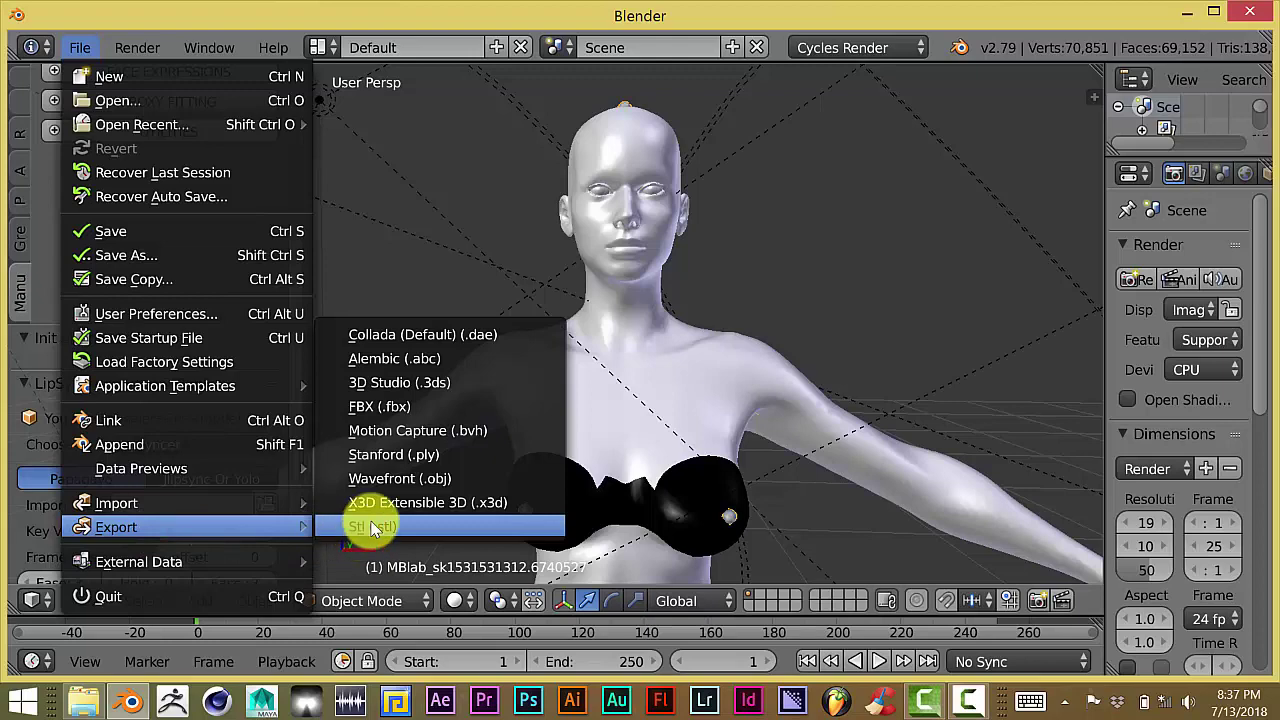
left_click(394, 479)
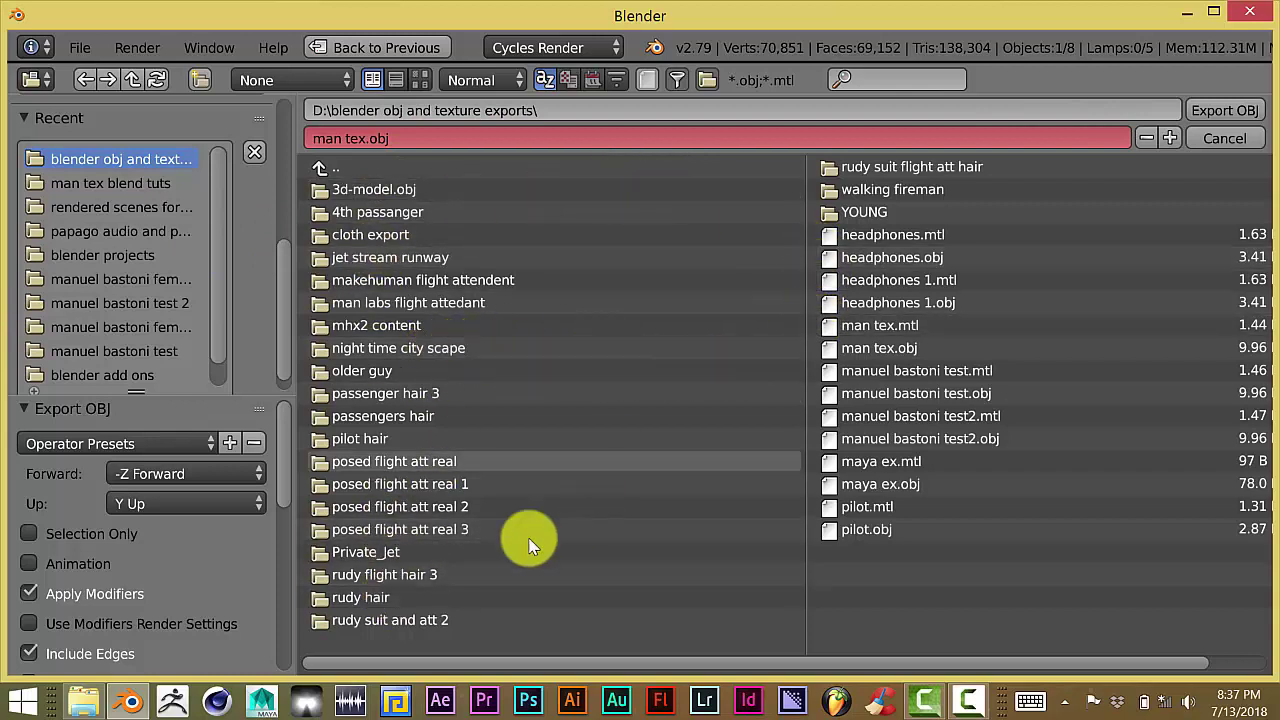
left_click(1200, 143)
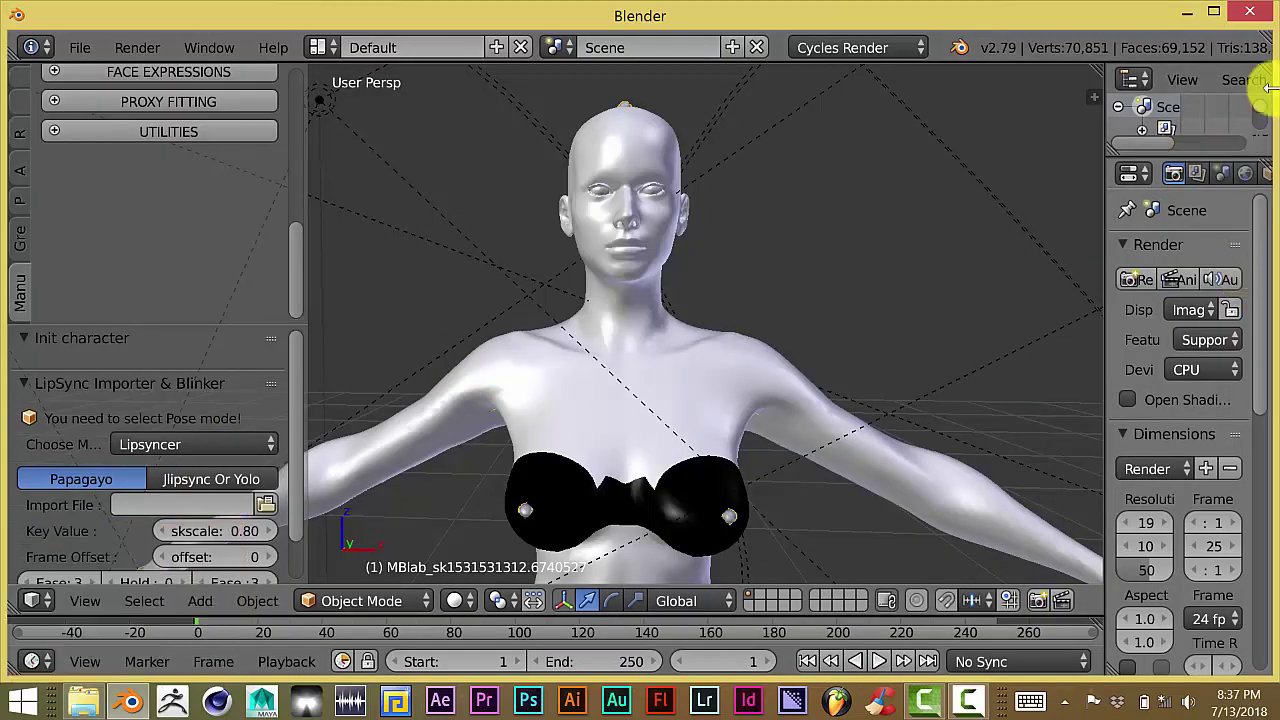
Switch to Substance Painter, start a new project and browse the Elements (D:) drive for its mesh
left_click(1187, 13)
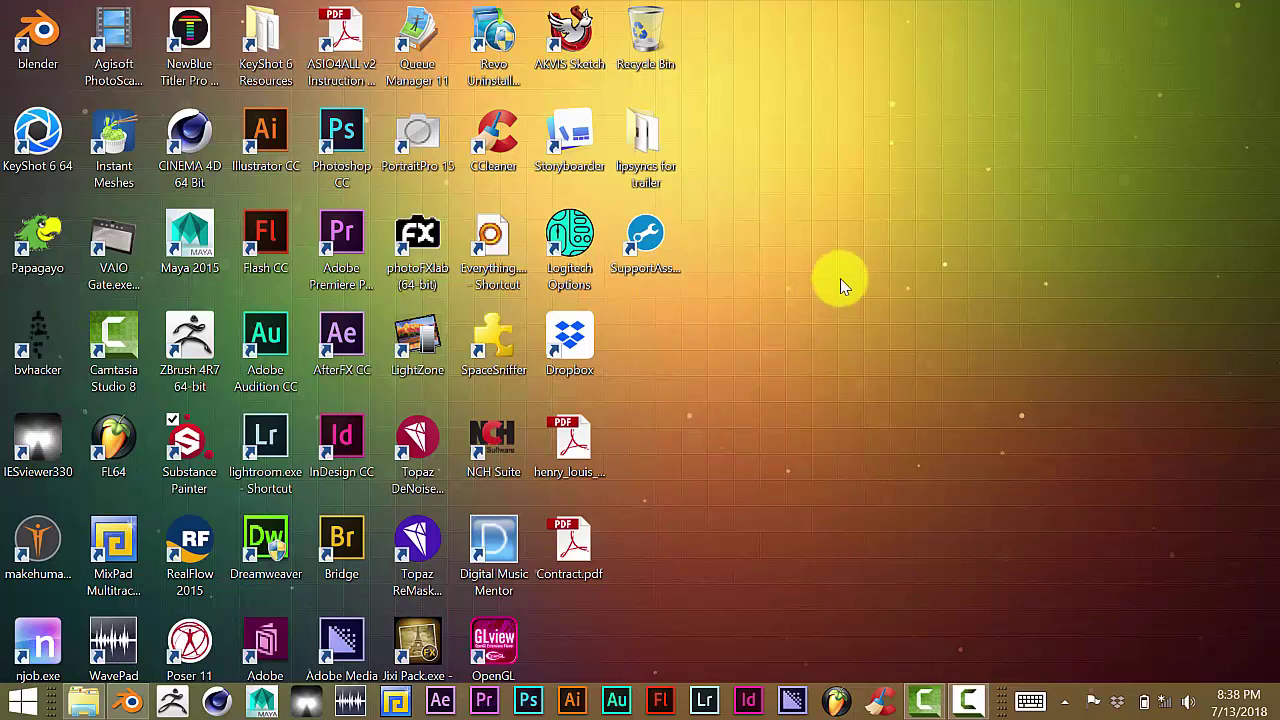
left_click(190, 436)
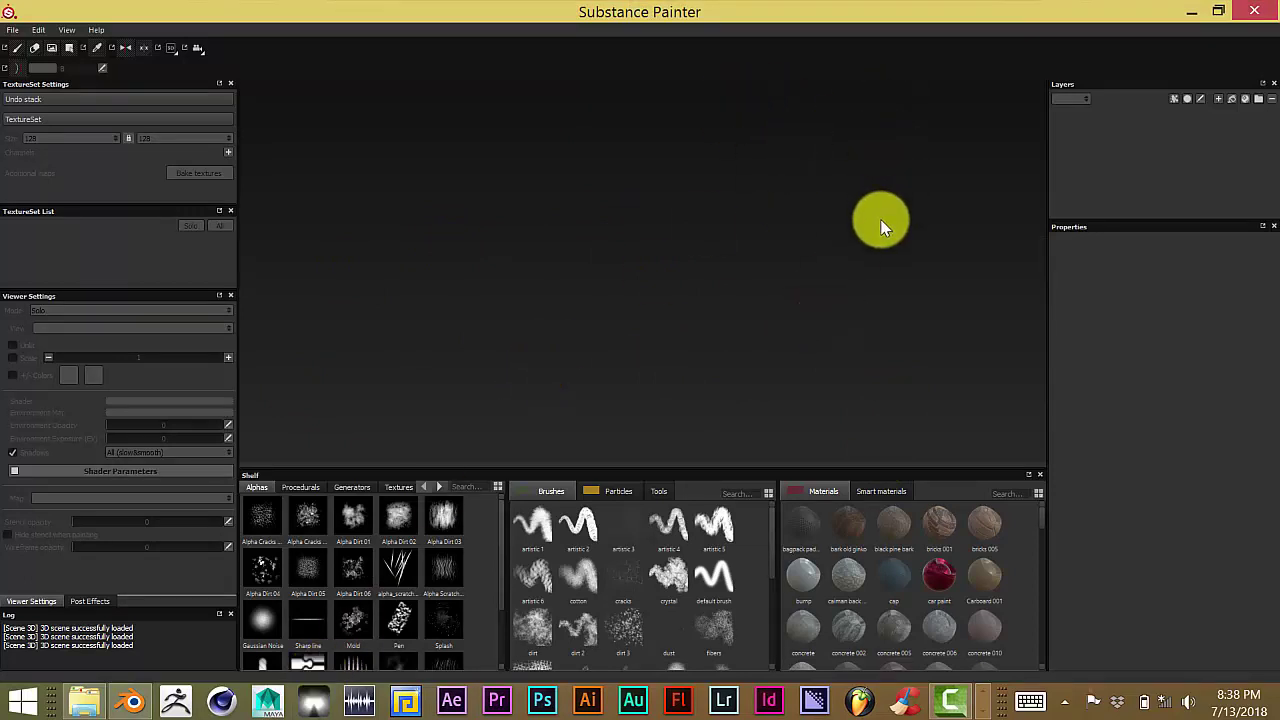
left_click(13, 32)
left_click(14, 46)
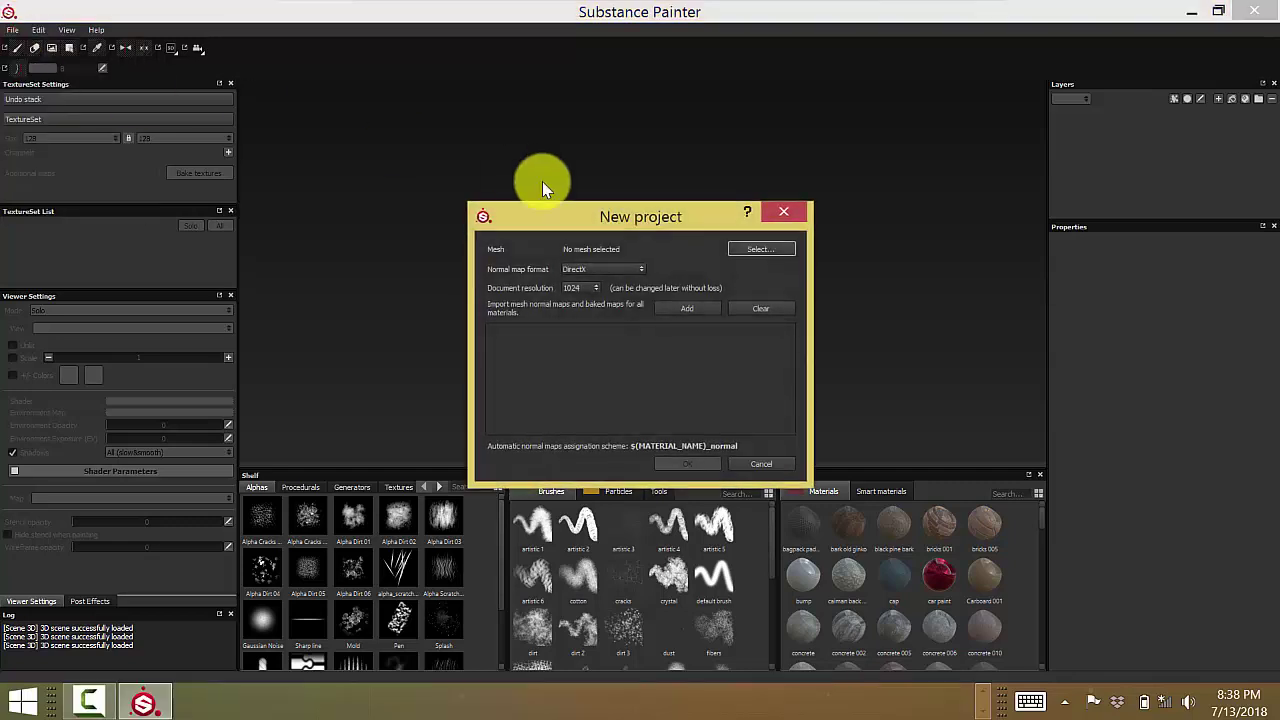
left_click(739, 250)
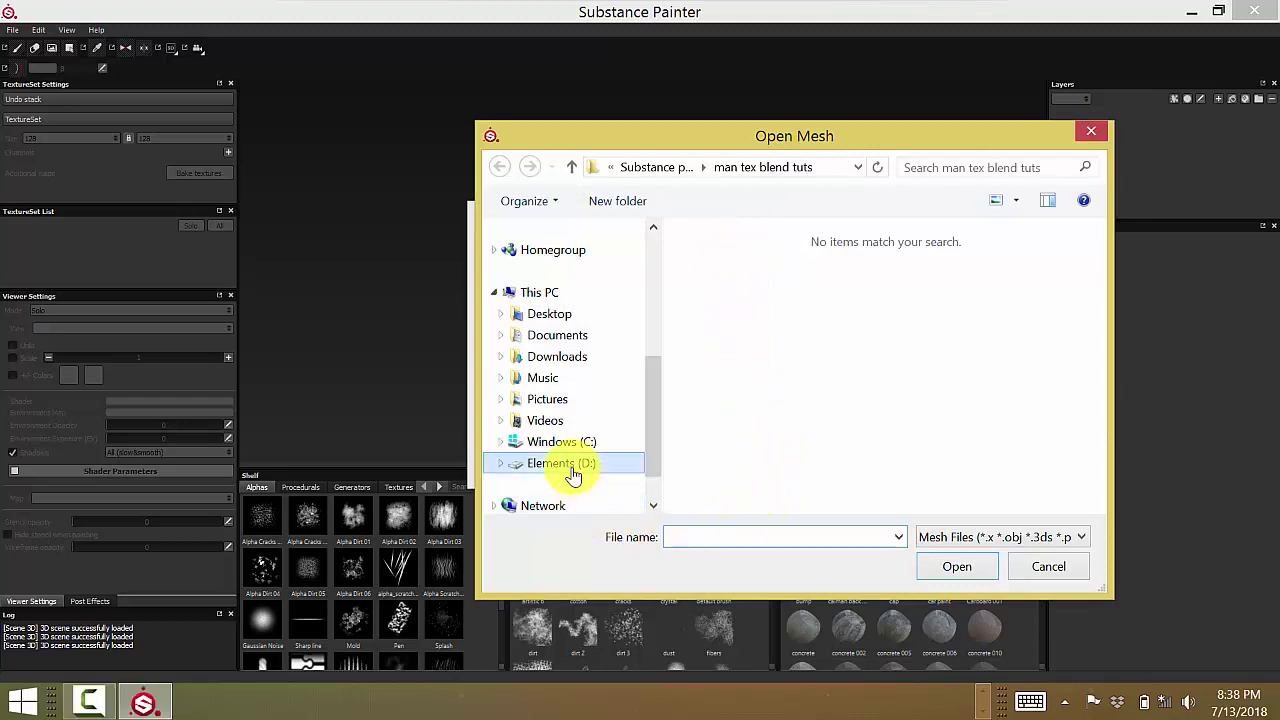
left_click(576, 468)
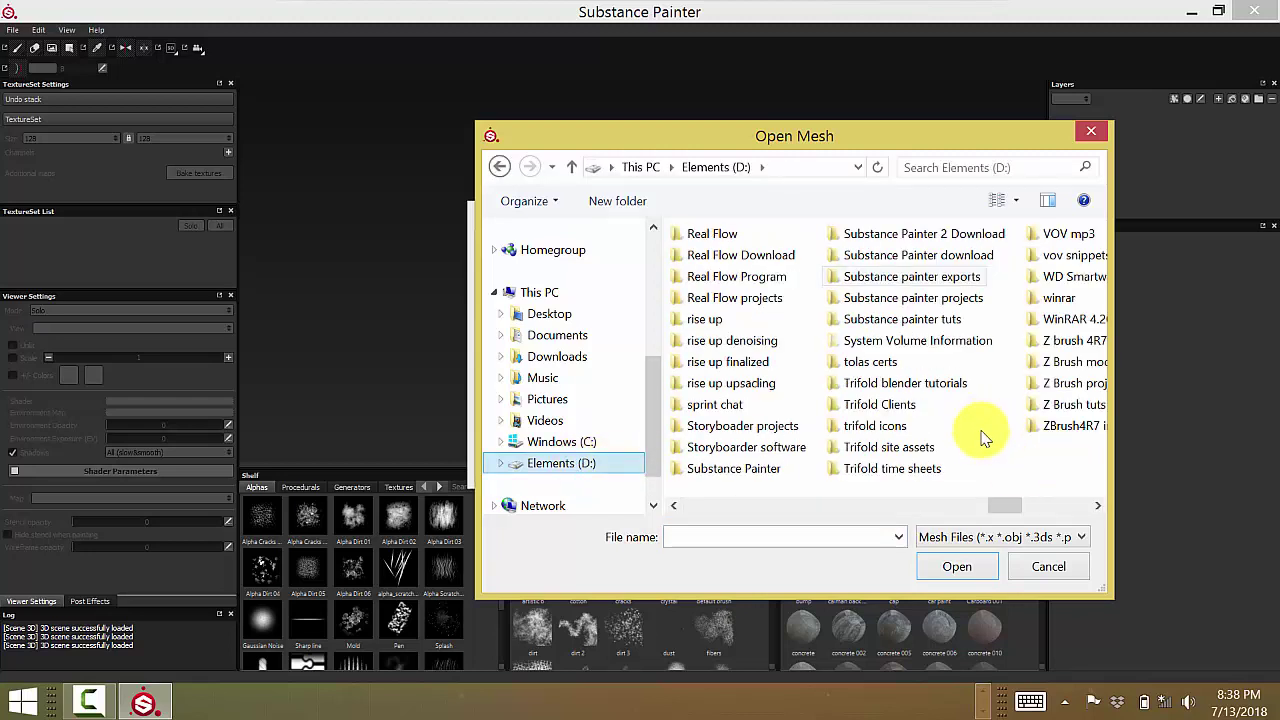
left_click(982, 688)
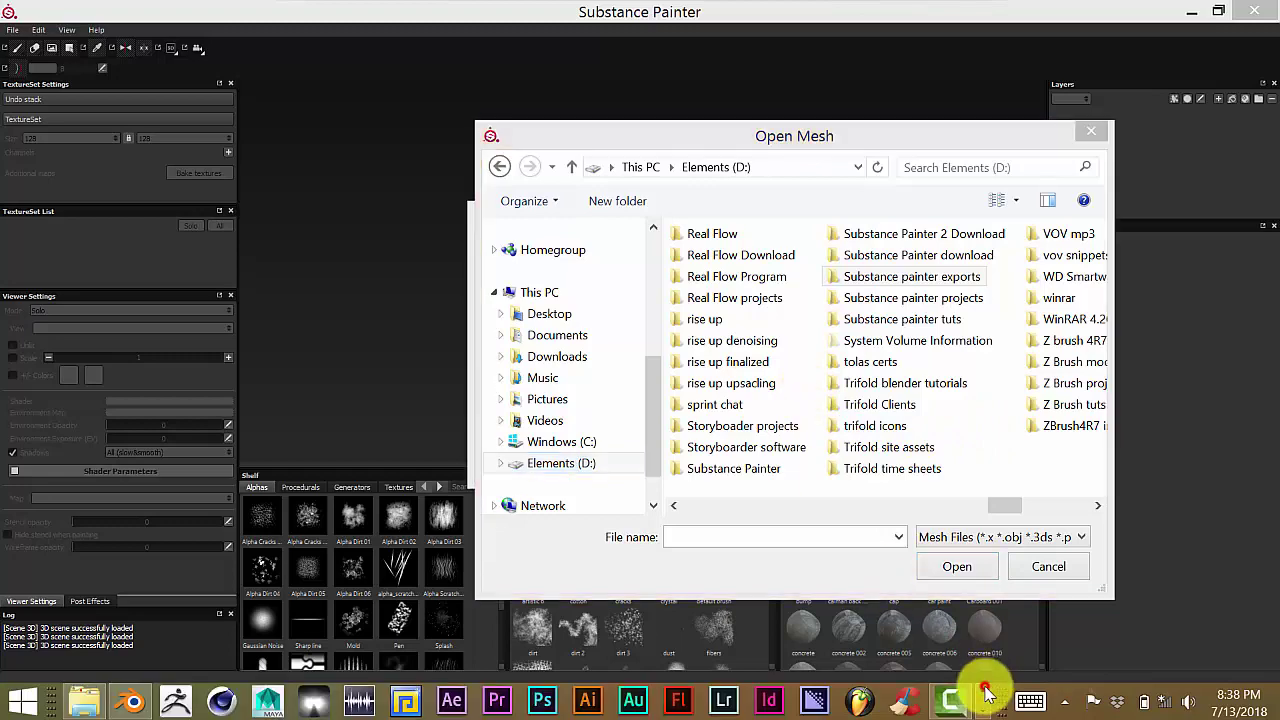
left_click(84, 700)
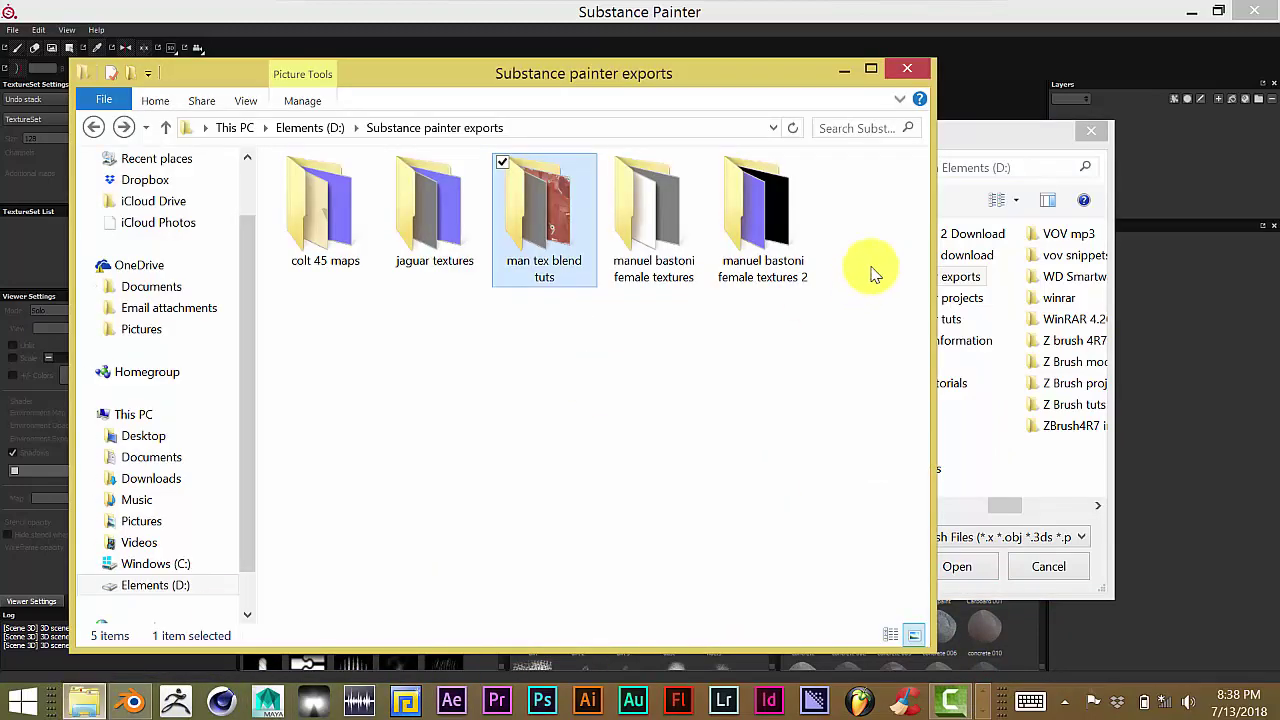
left_click(845, 70)
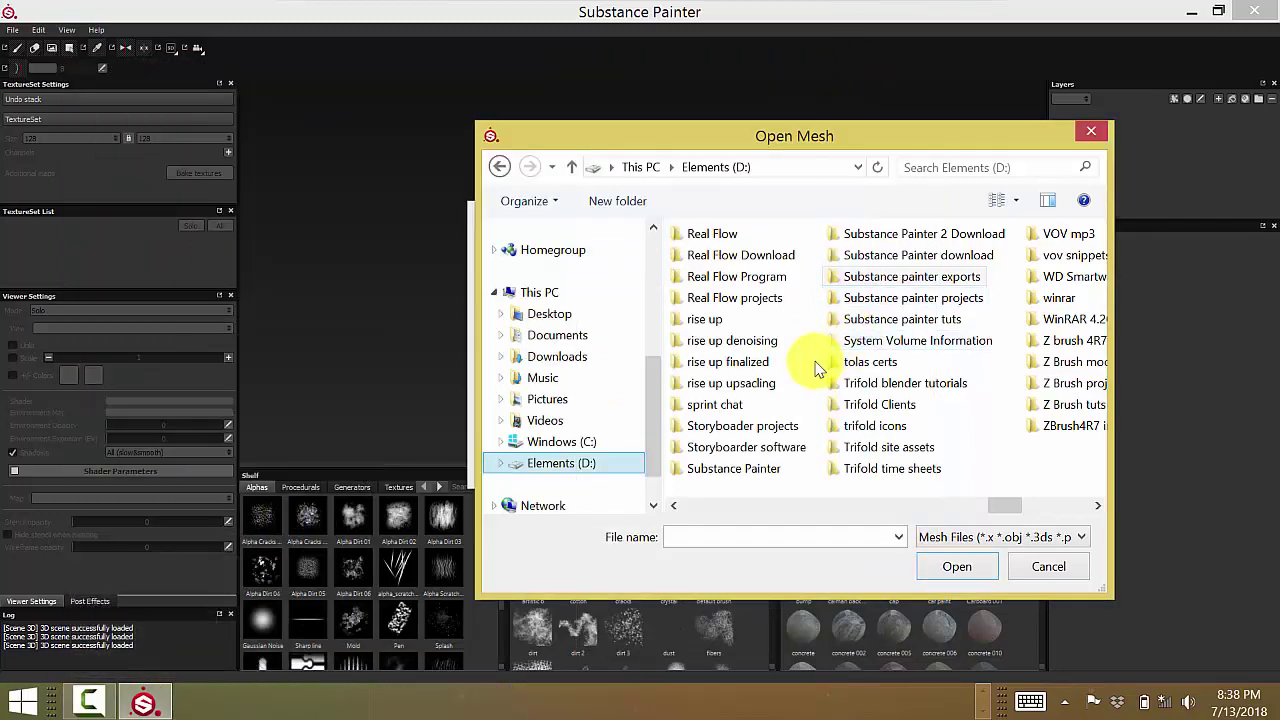
Open the "blender obj and texture exports" folder on the D: drive in the mesh selection
scroll(815, 368, "down", 5)
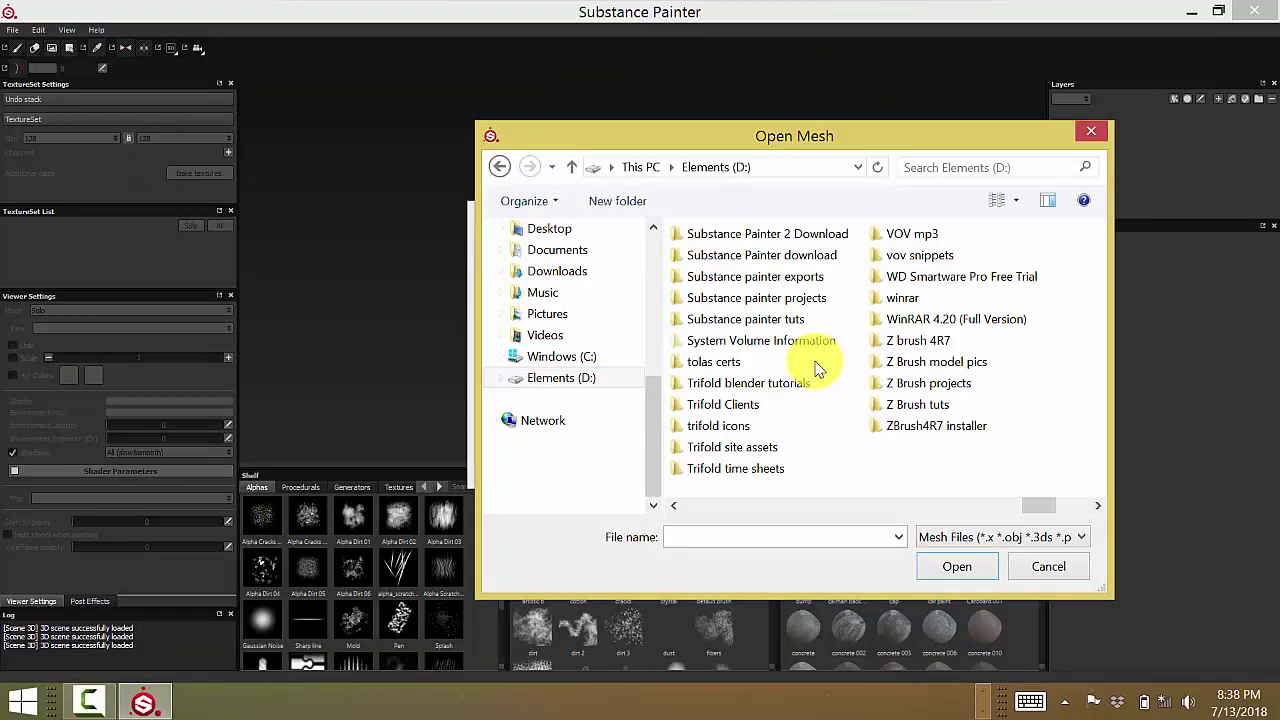
scroll(815, 368, "up", 5)
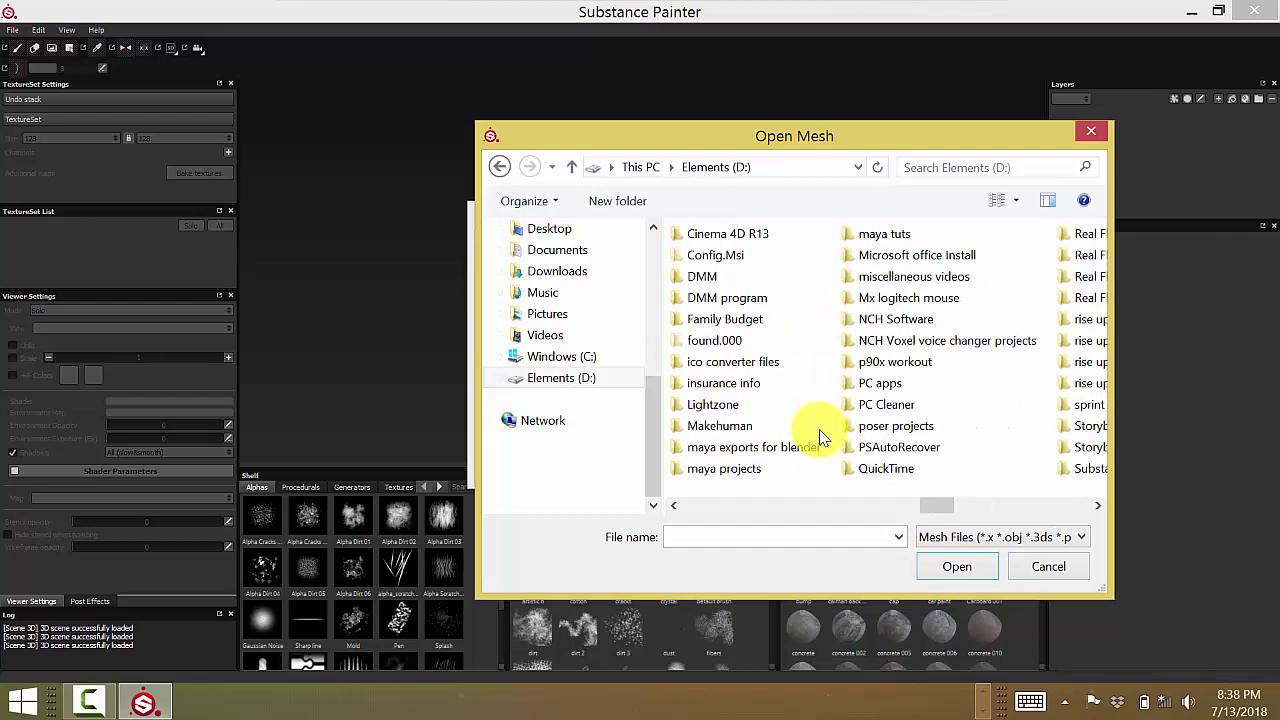
scroll(818, 437, "up", 2)
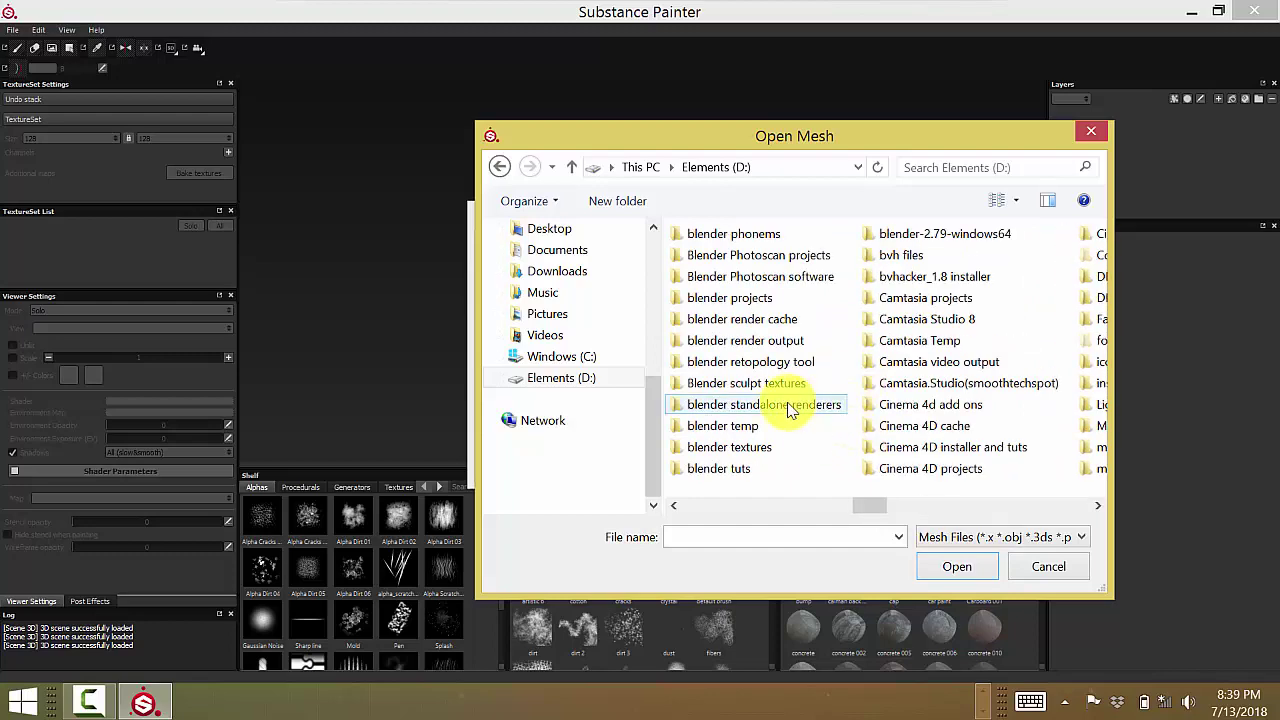
scroll(789, 406, "up", 2)
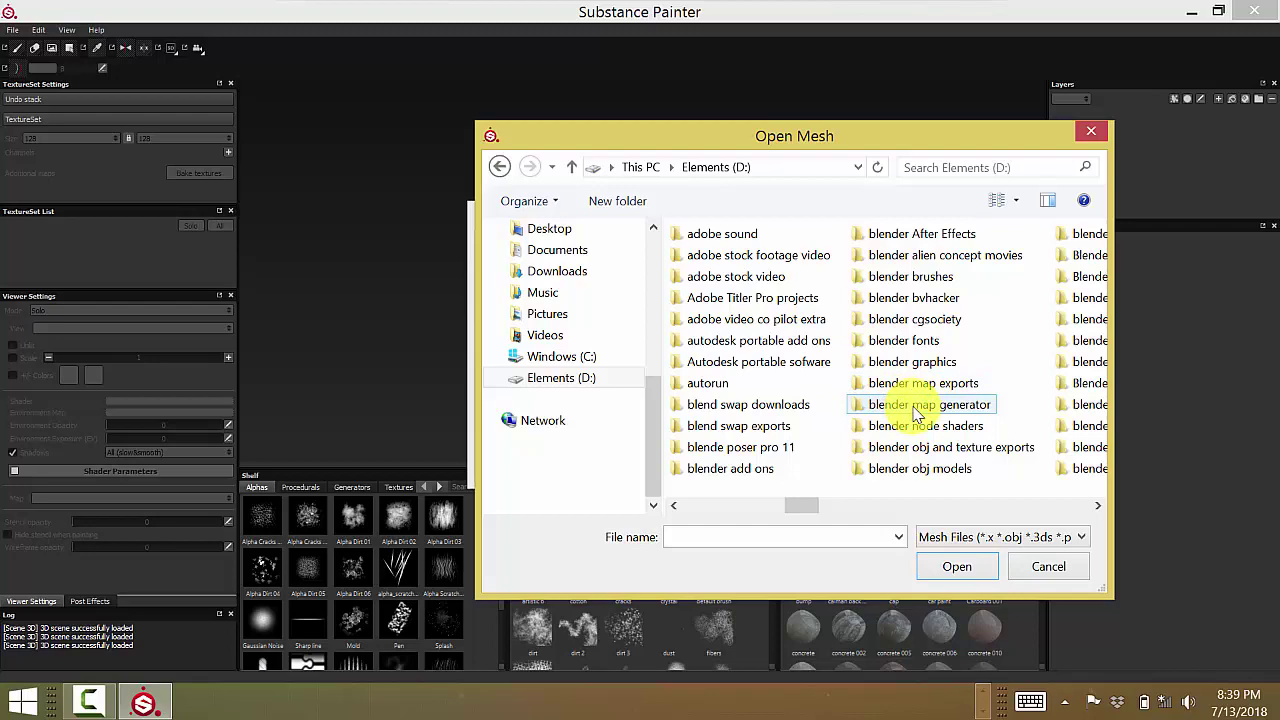
double_click(885, 447)
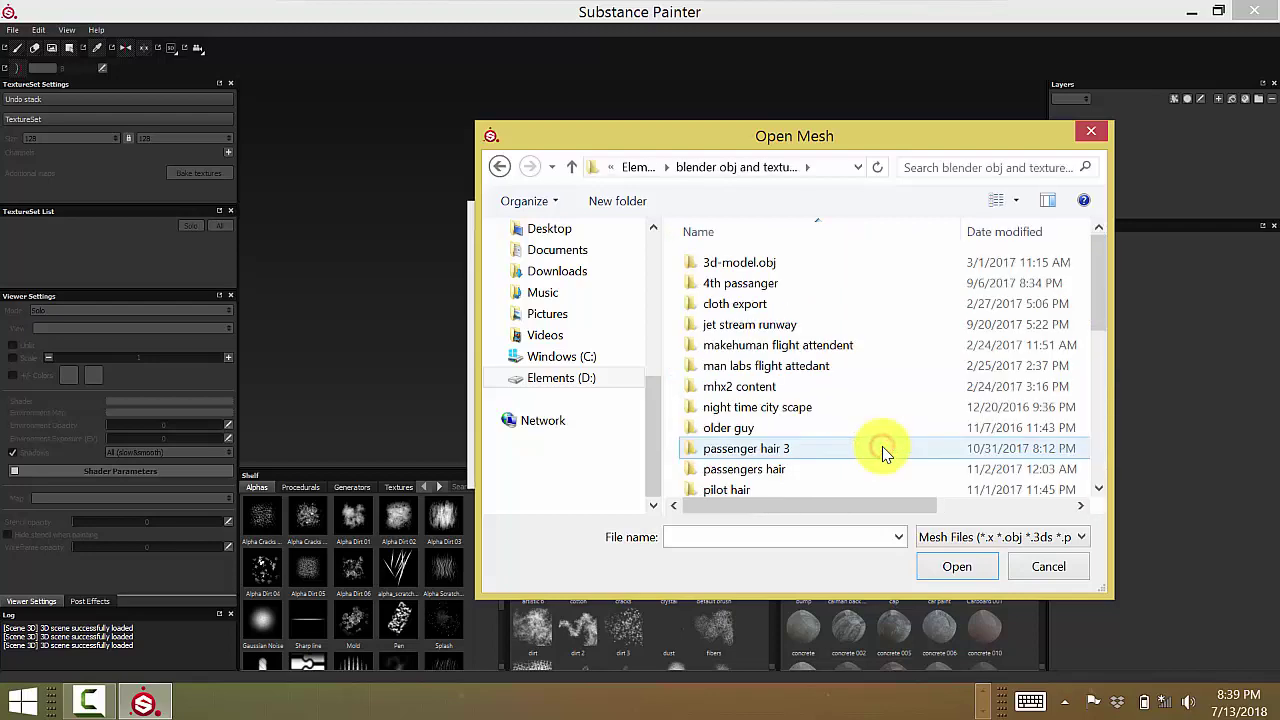
Choose man tex.obj as the new project's mesh
scroll(882, 452, "down", 1)
scroll(884, 450, "down", 3)
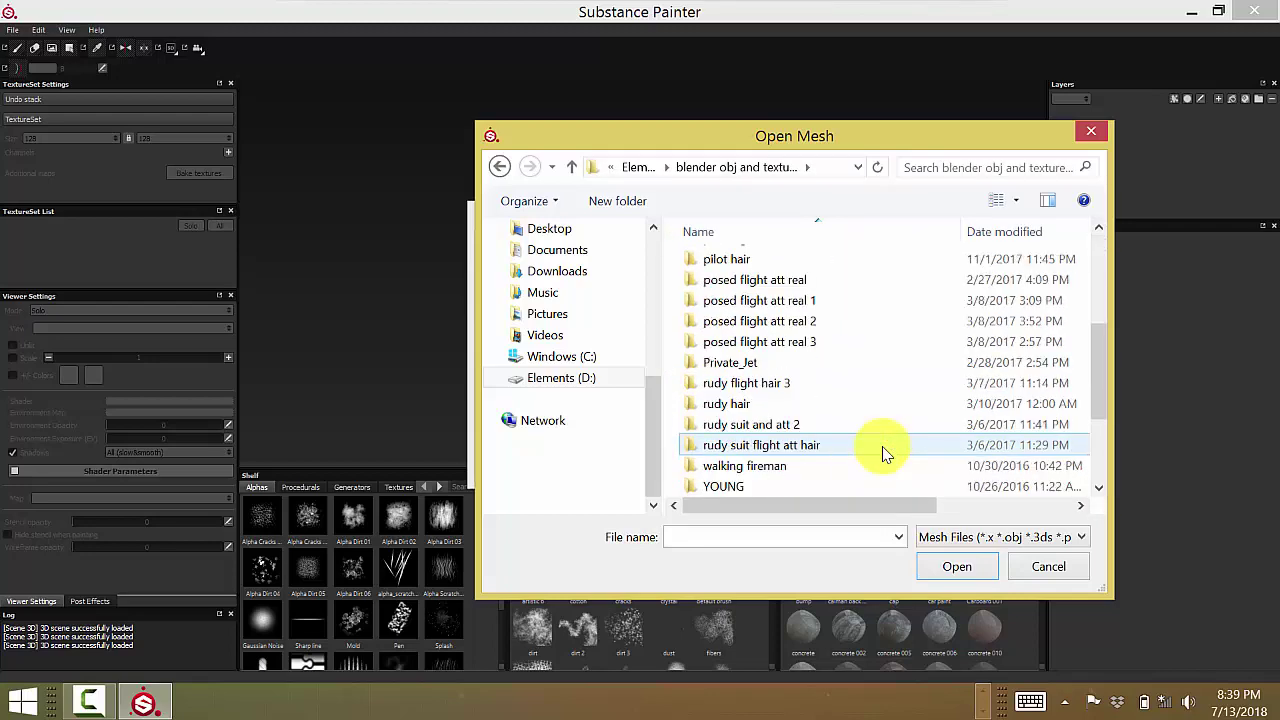
scroll(777, 475, "up", 1)
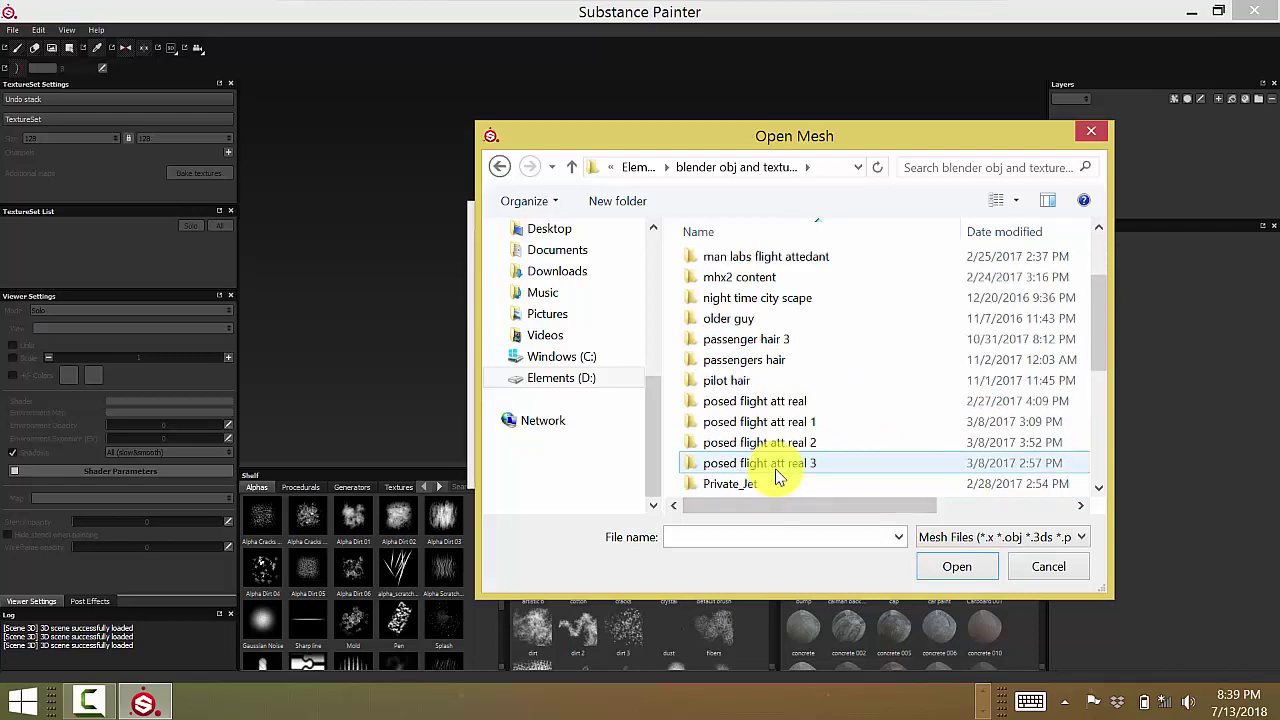
scroll(777, 475, "up", 1)
scroll(777, 475, "down", 2)
scroll(777, 475, "down", 3)
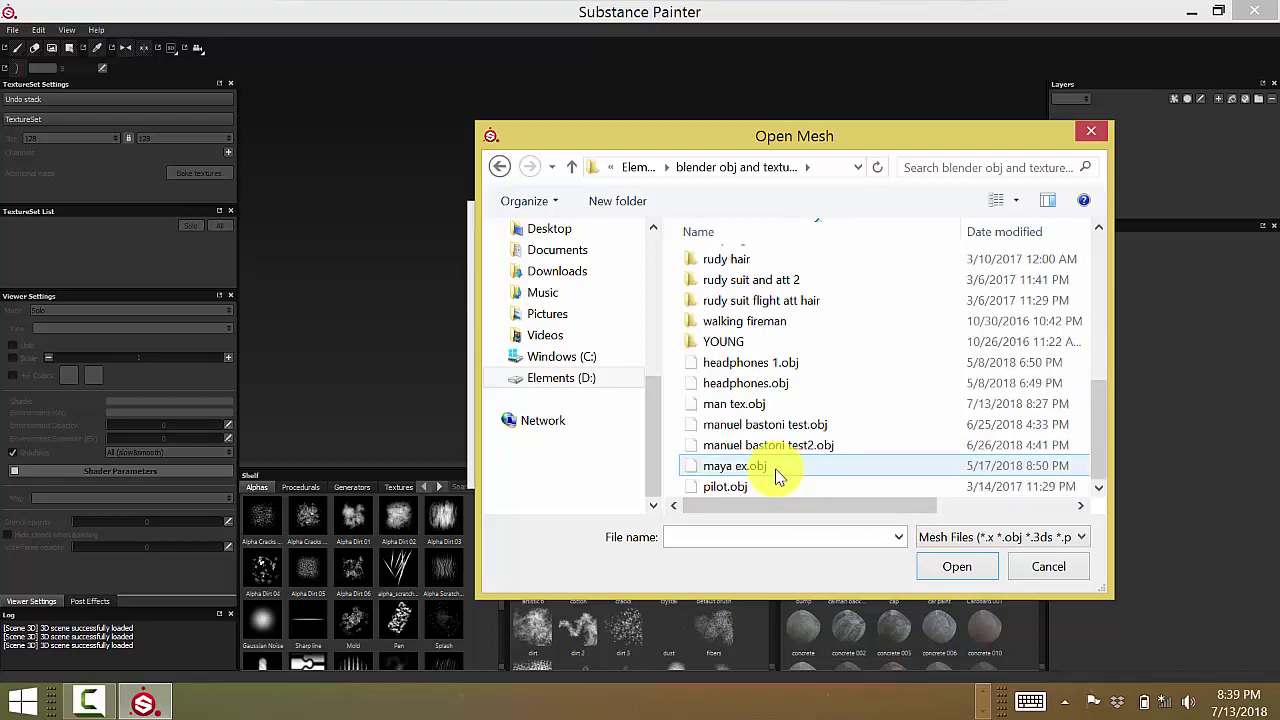
left_click(735, 407)
left_click(945, 568)
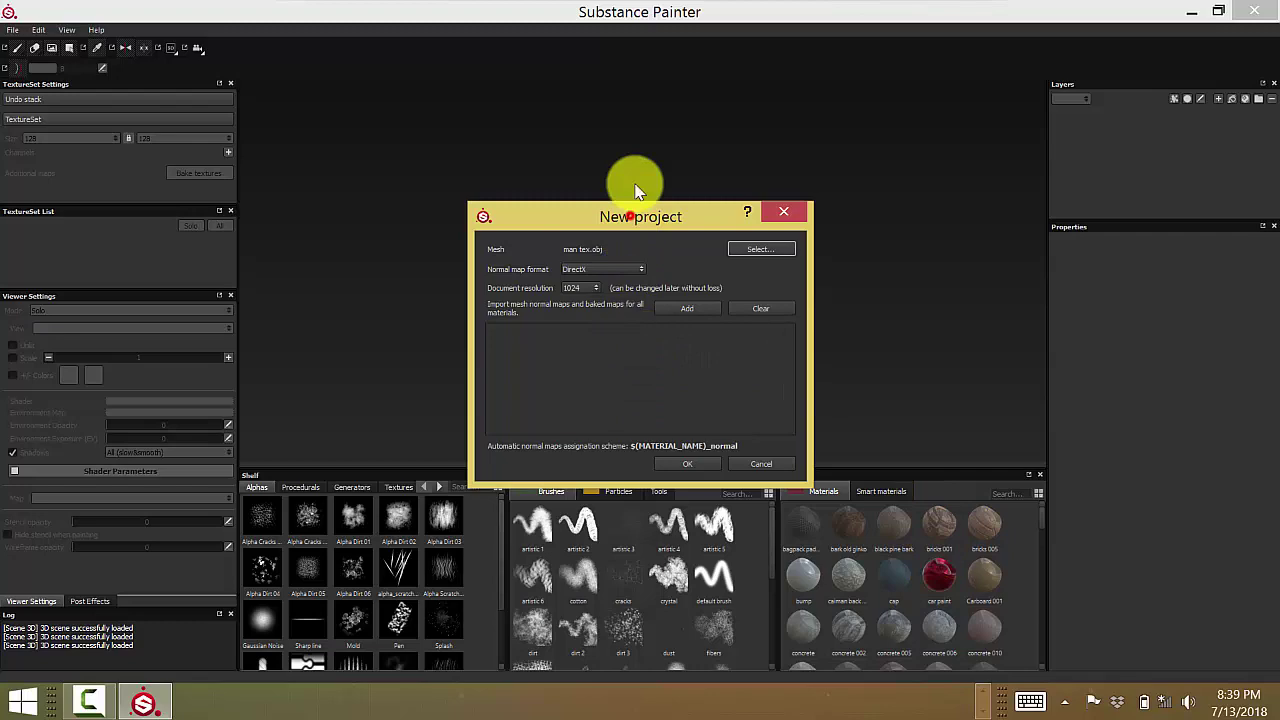
Start adding images to the new project and copy the folder path D:\Substance painter exports from File Explorer
left_click_drag(634, 216, 641, 140)
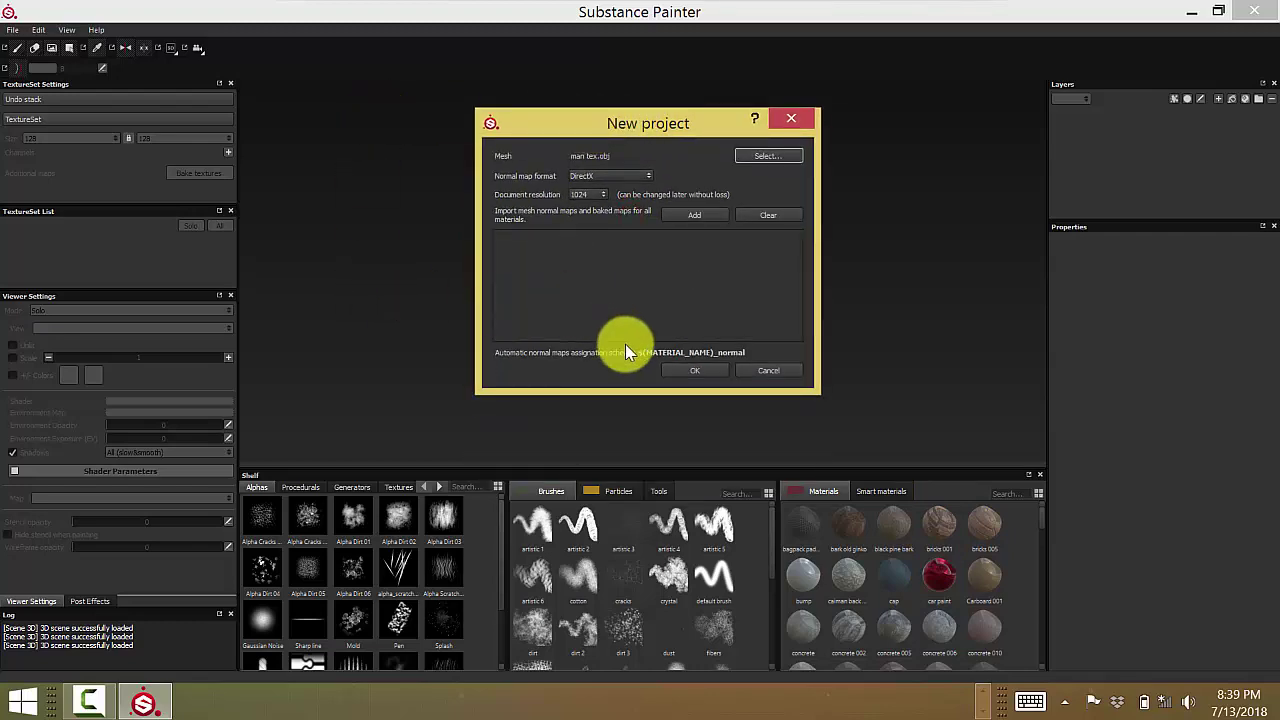
left_click(676, 217)
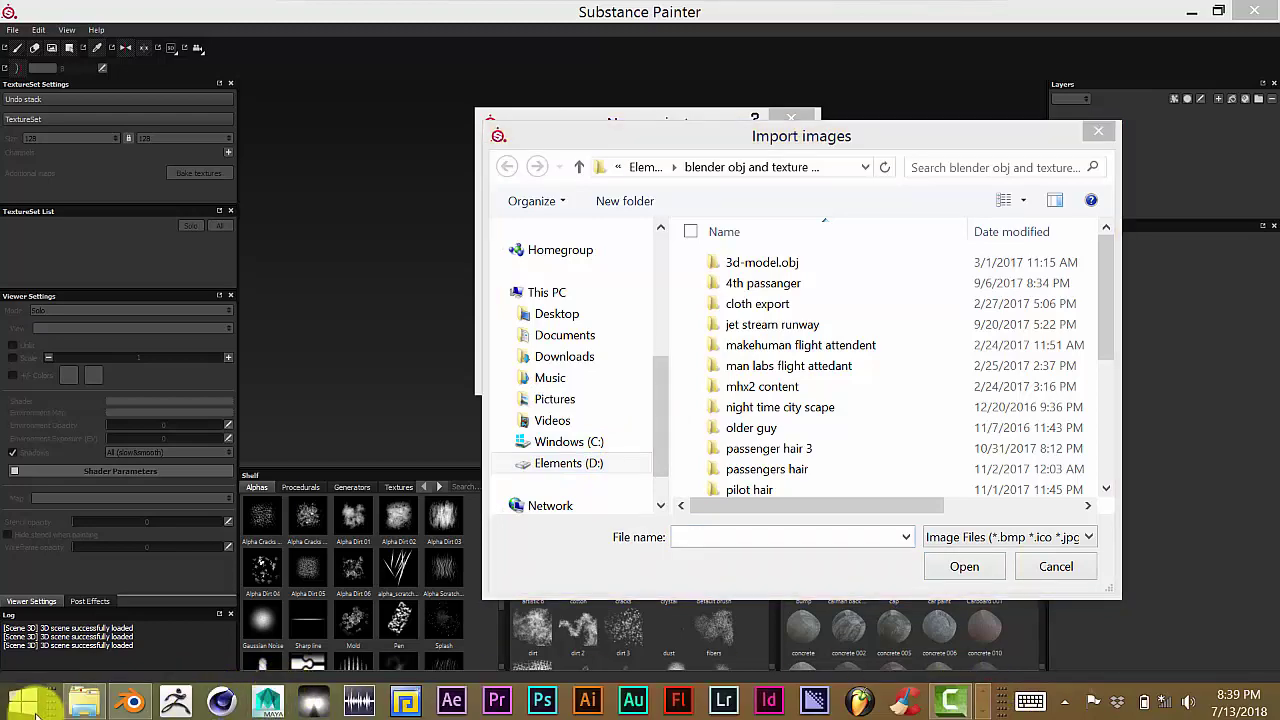
left_click(88, 706)
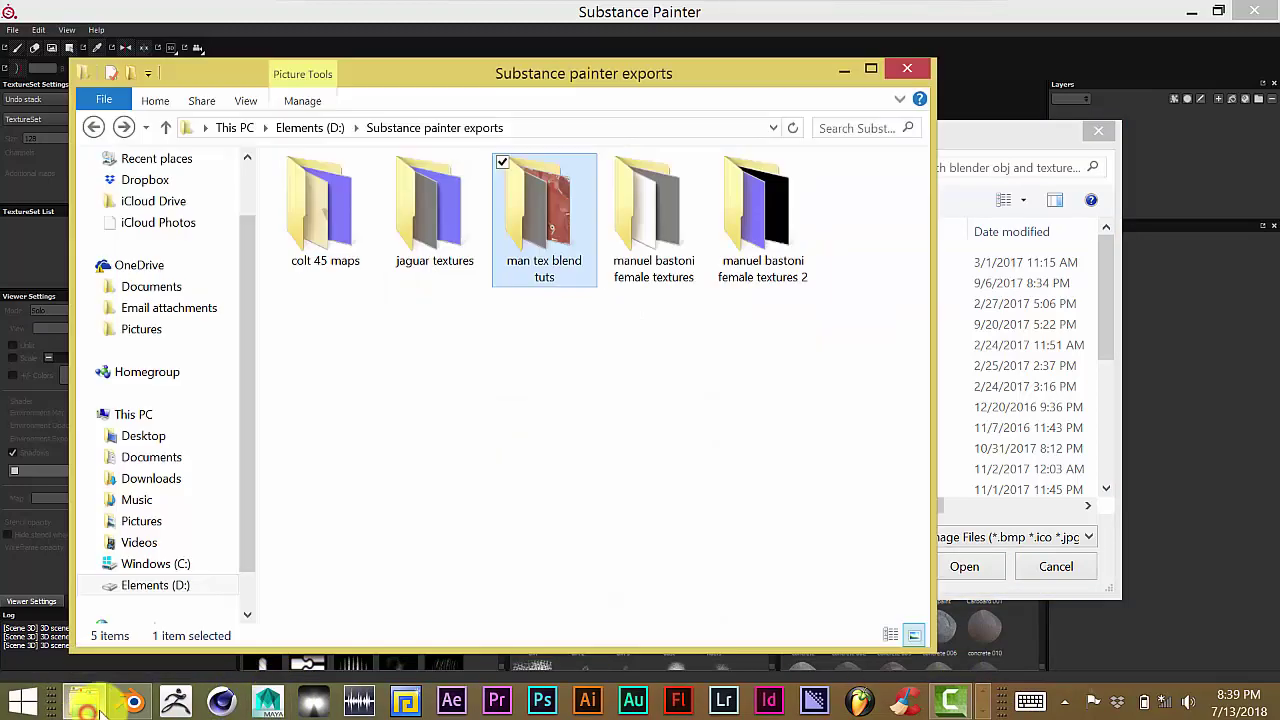
left_click(551, 125)
right_click(318, 126)
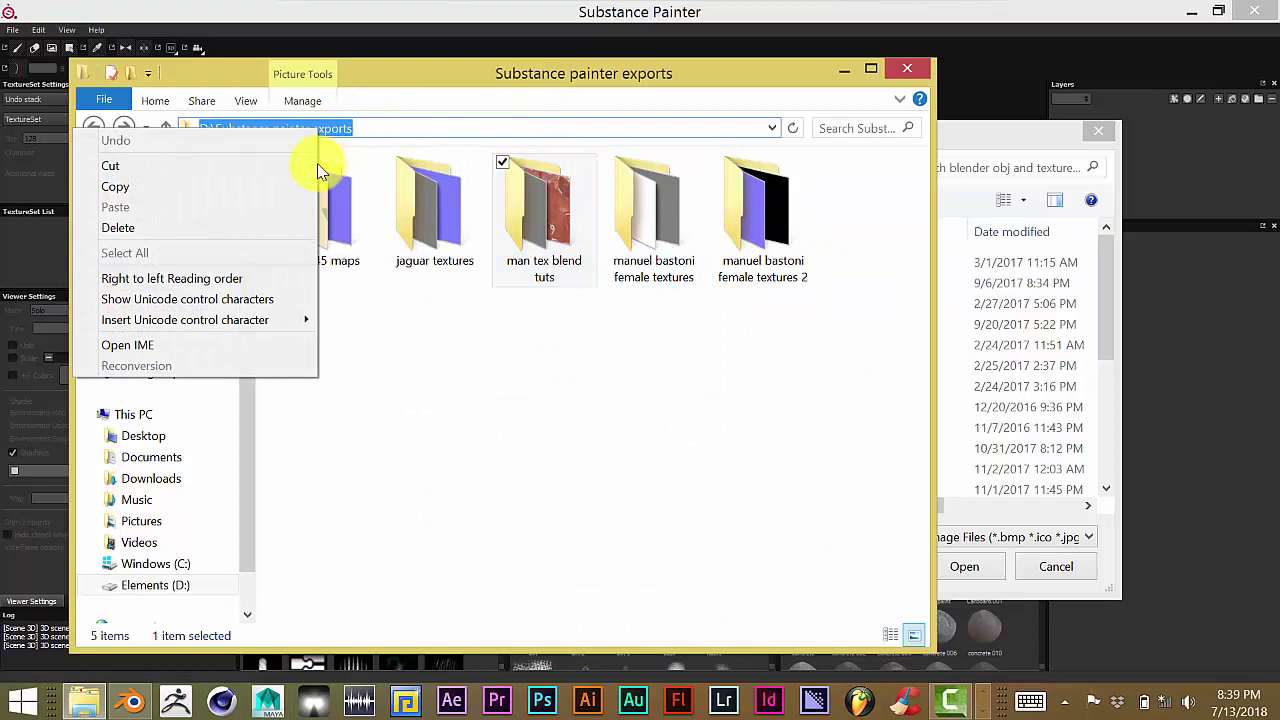
left_click(251, 186)
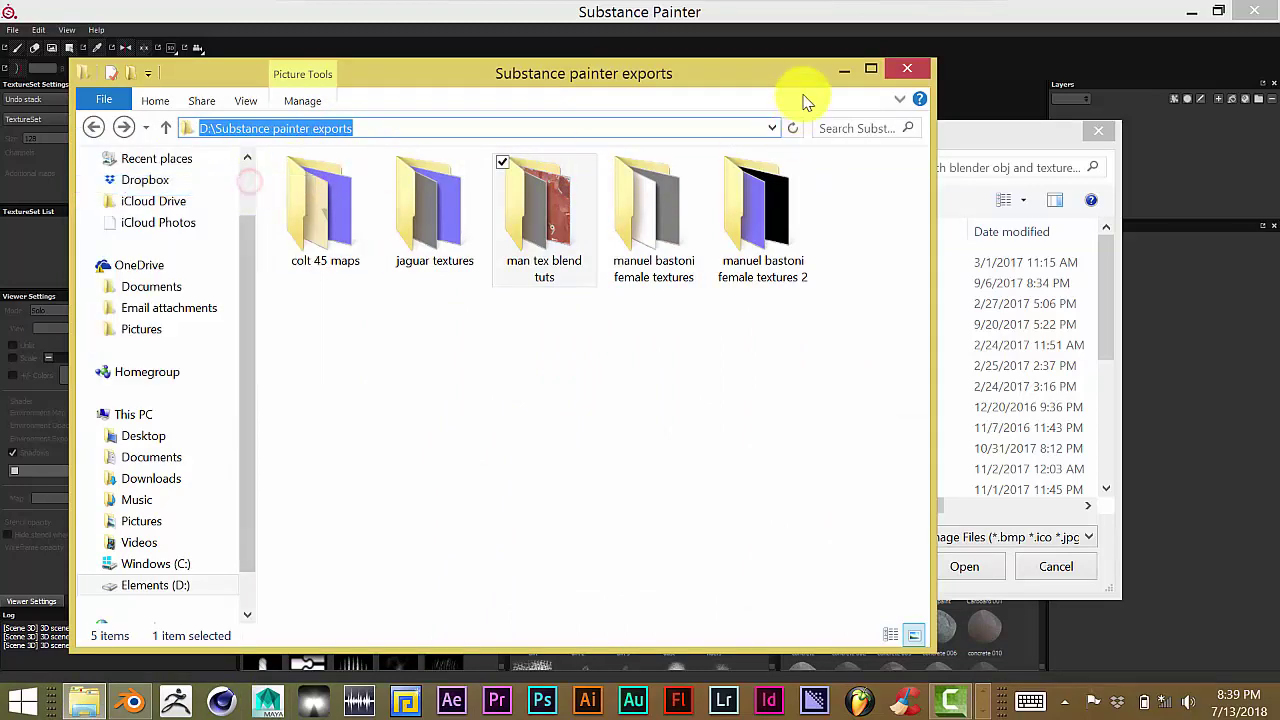
left_click(832, 70)
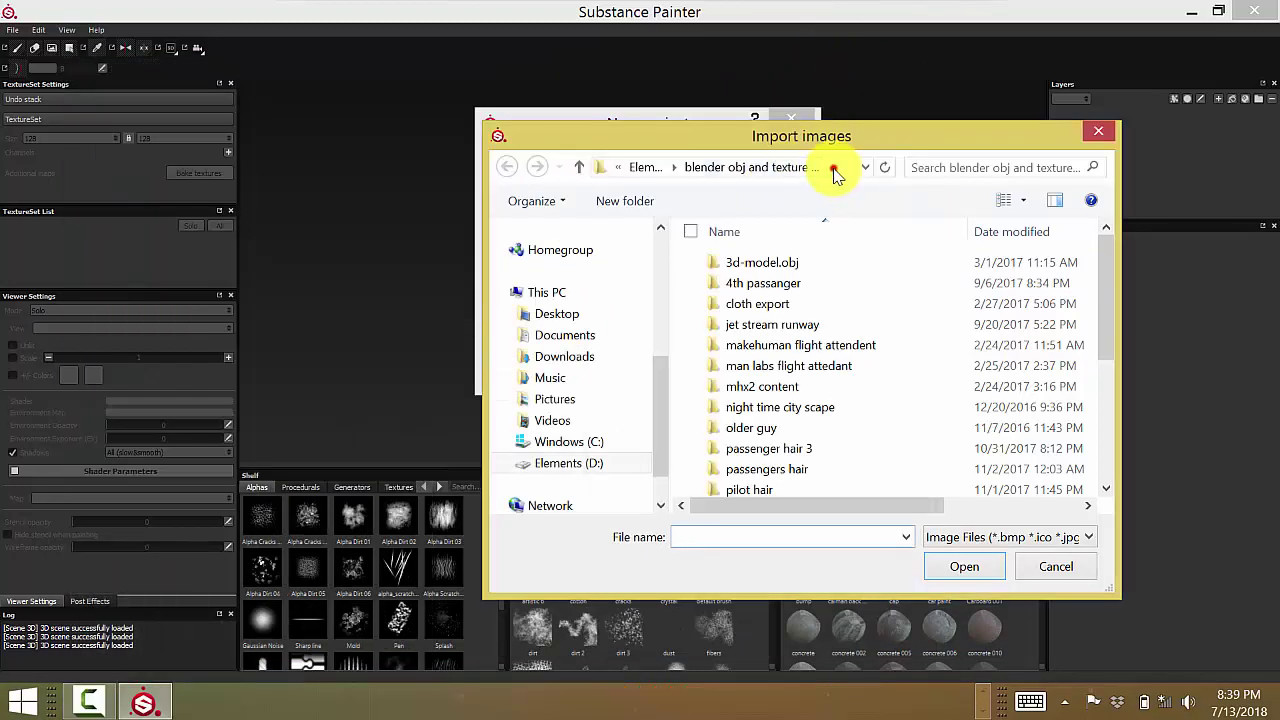
Add man text blend tut_body_derm.png and man text blend tut_body_displ.png from D:\Substance painter exports\man tex blend tuts to the project
left_click(832, 167)
right_click(832, 170)
left_click(766, 248)
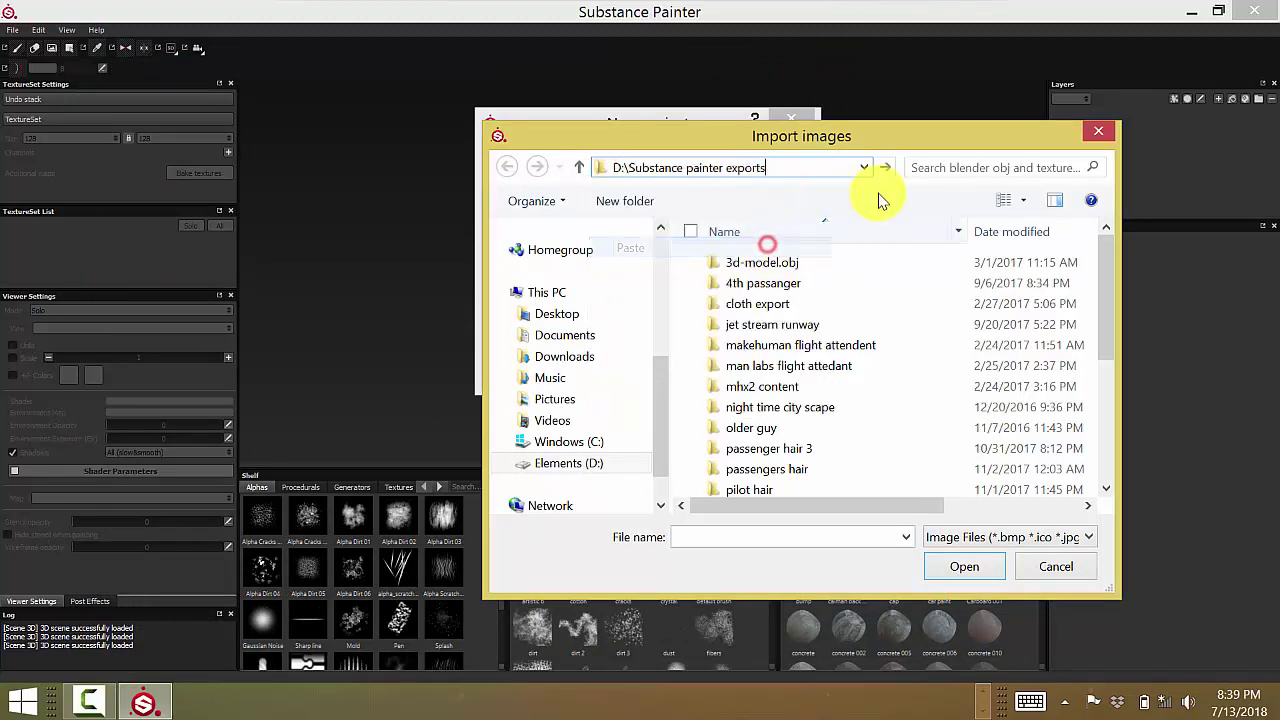
left_click(885, 166)
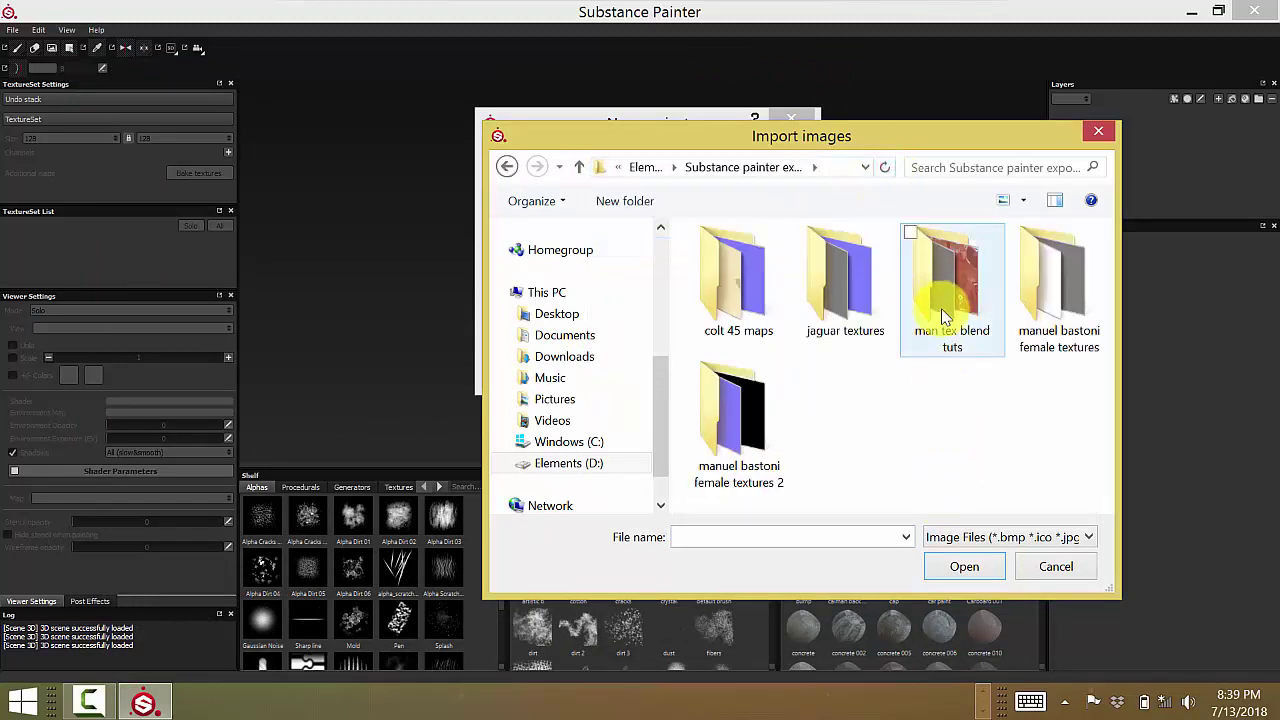
double_click(943, 283)
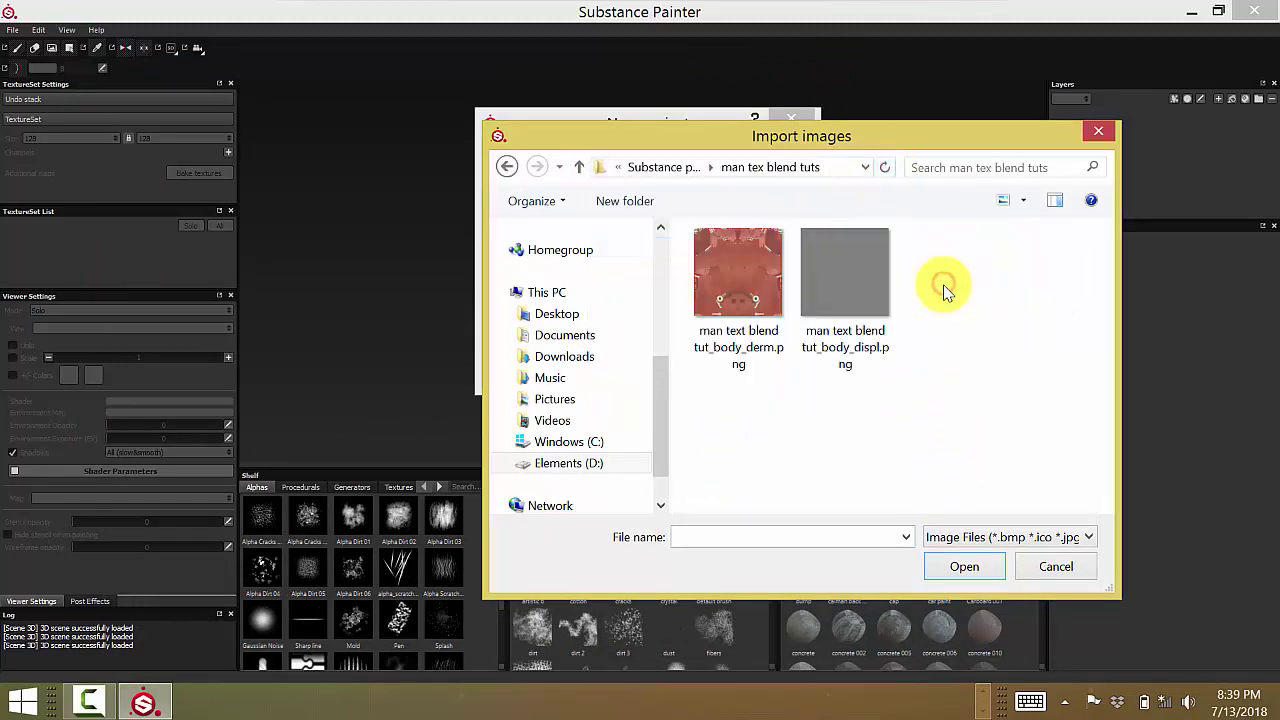
left_click_drag(726, 435, 872, 281)
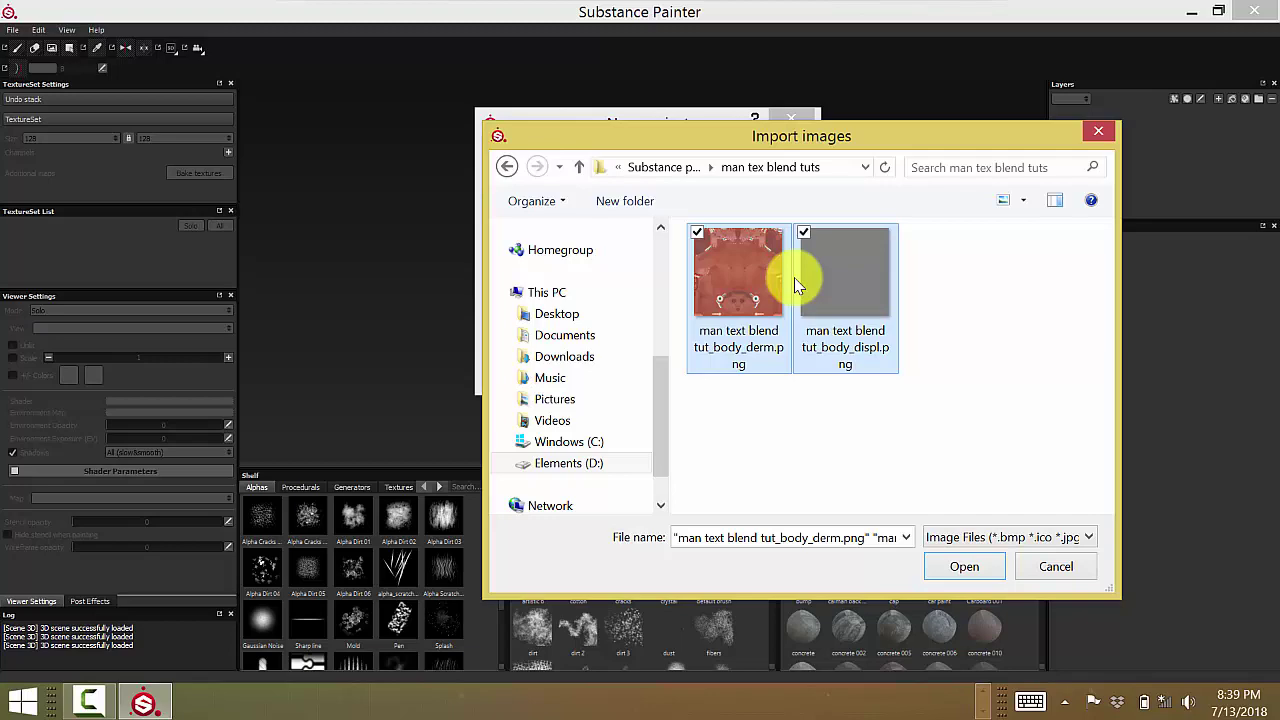
left_click(971, 566)
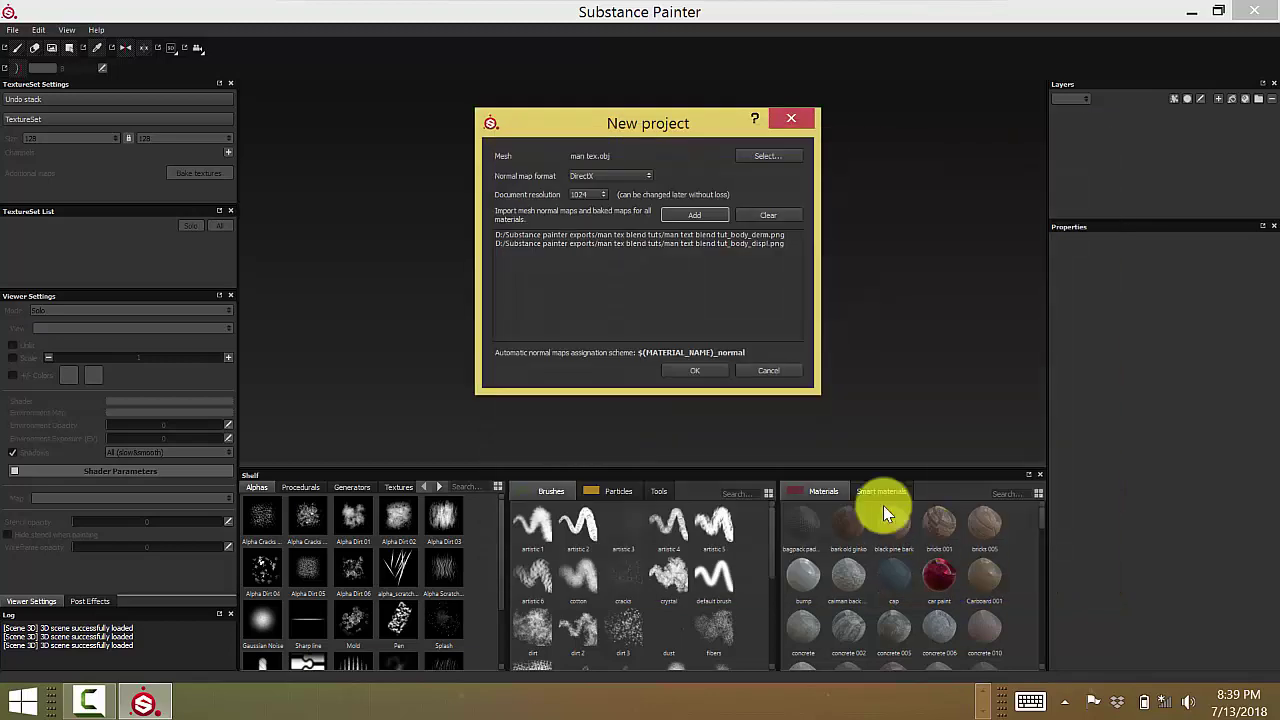
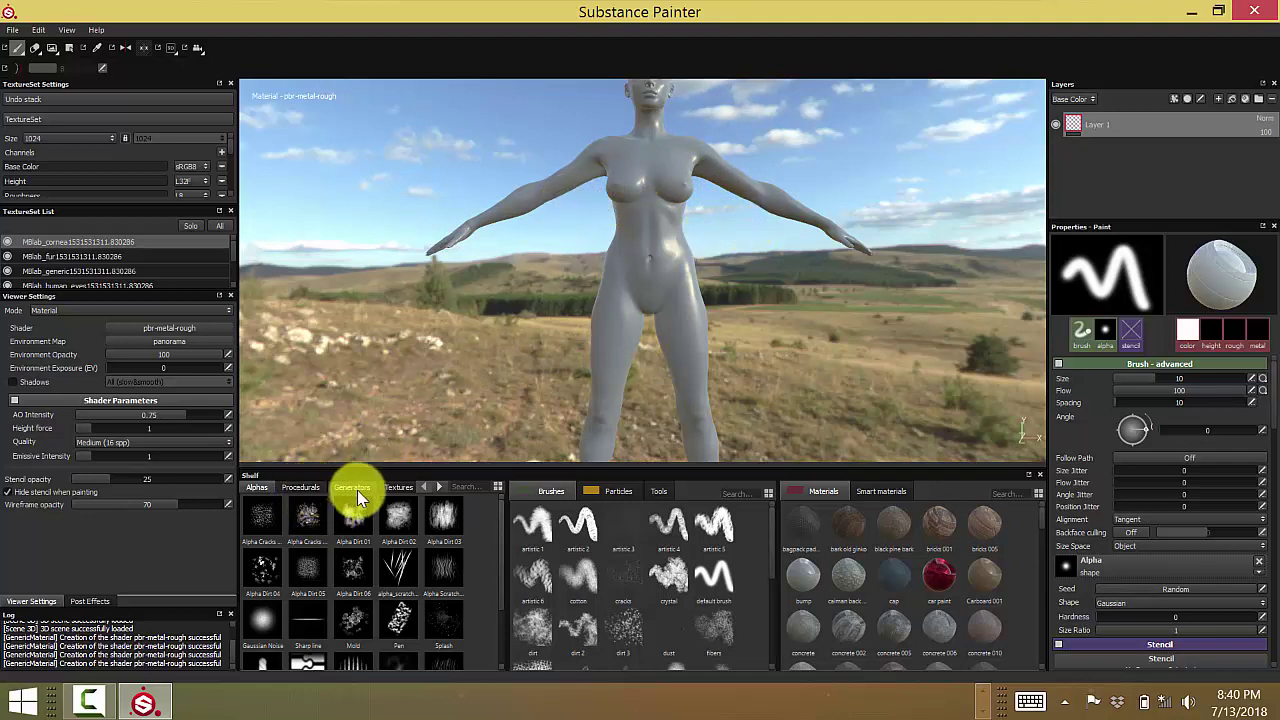
Set the shelf thumbnails to Large and display the imported body textures
left_click(496, 490)
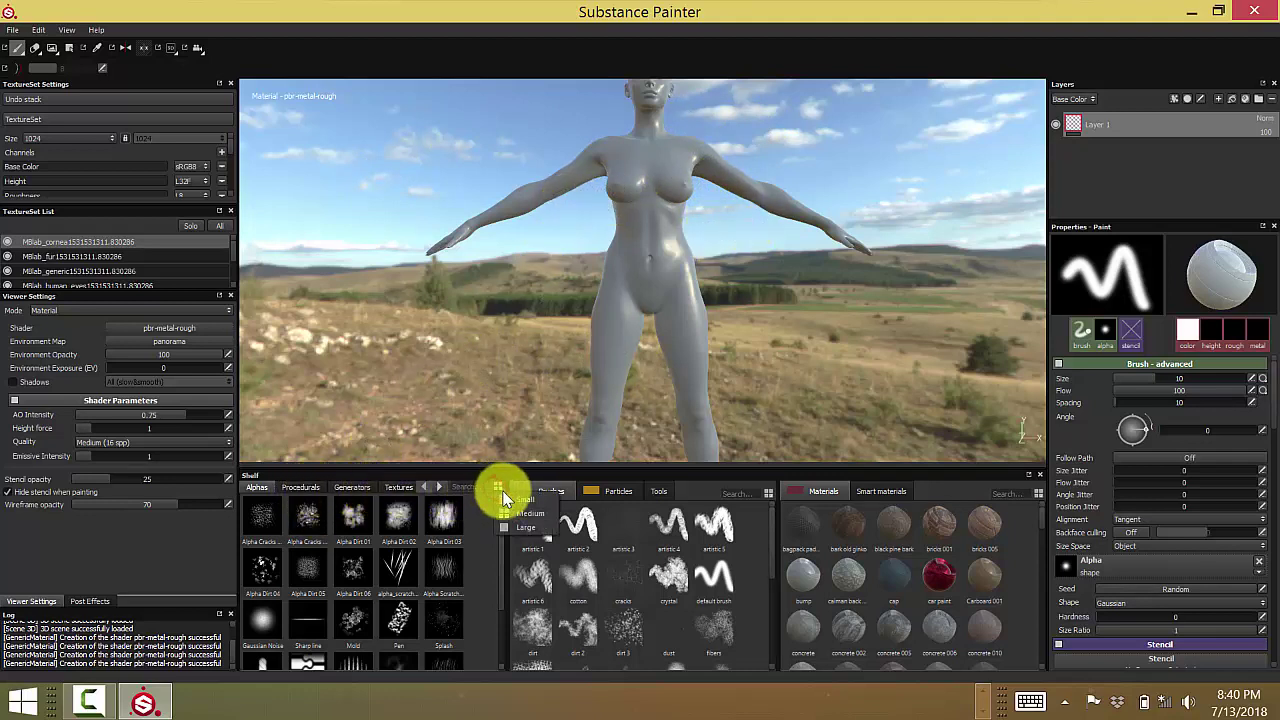
left_click(516, 527)
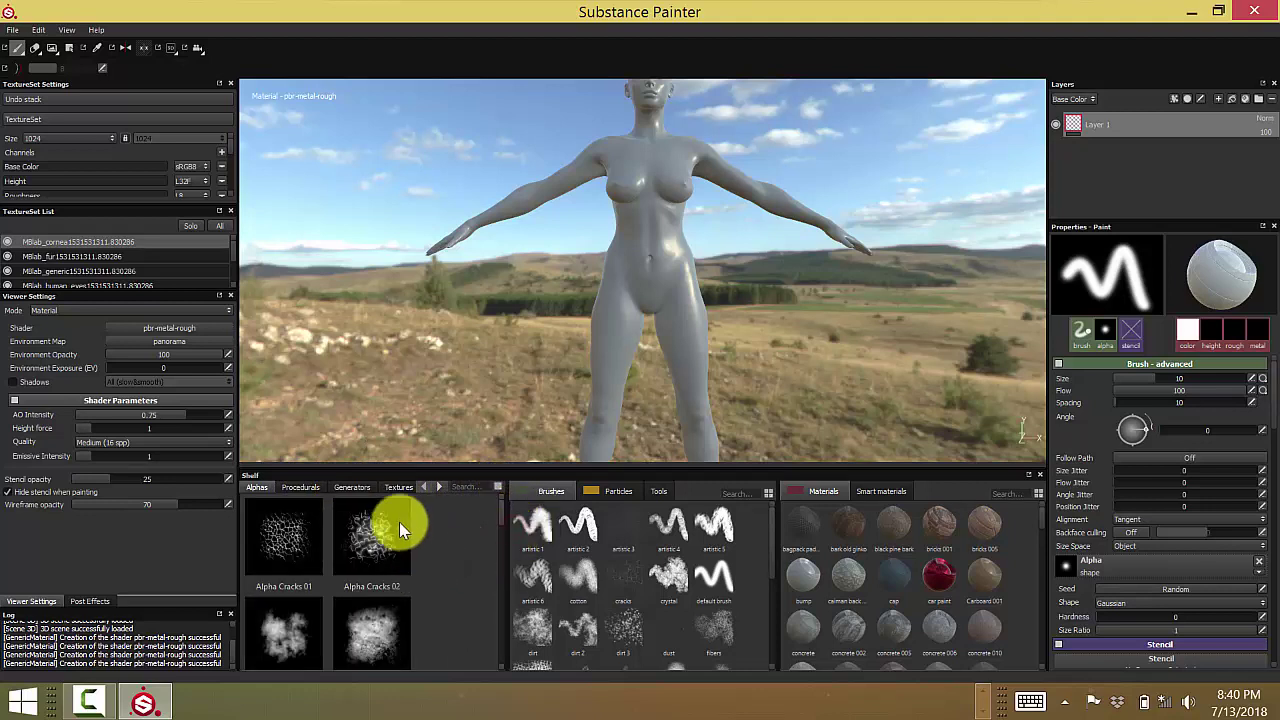
left_click(401, 490)
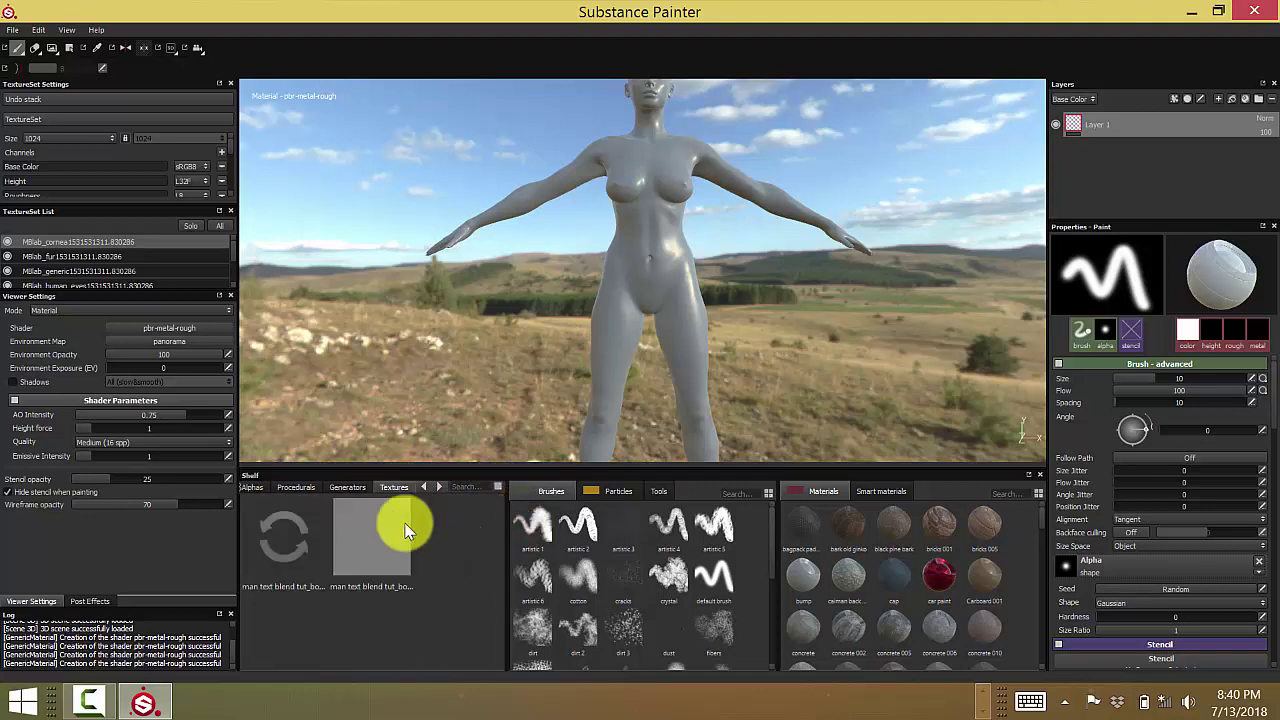
mouse_move(262, 544)
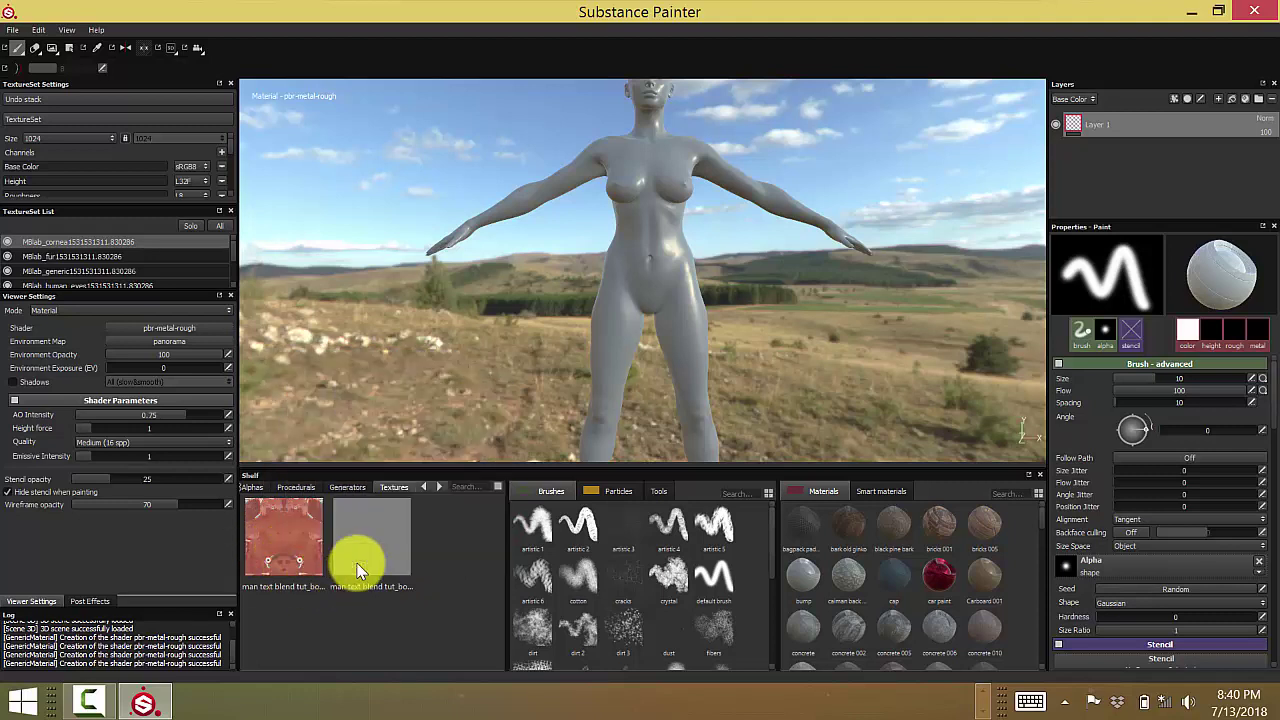
mouse_move(363, 553)
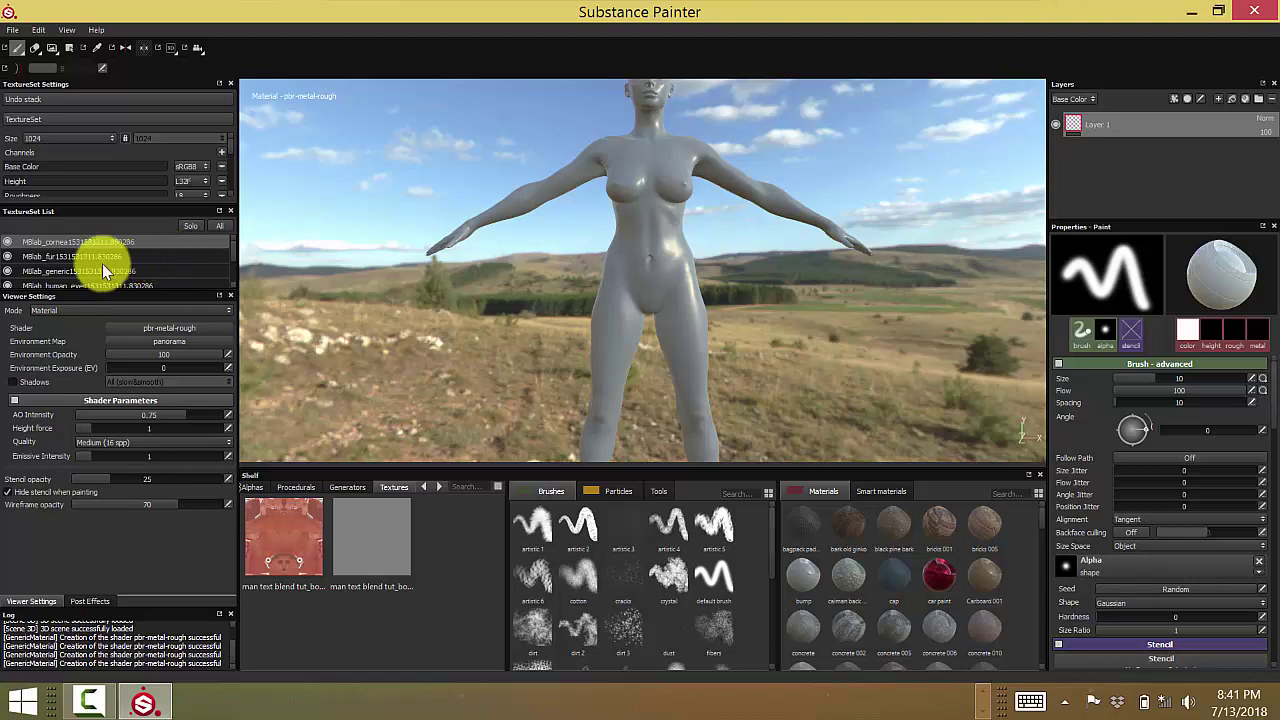
Add a fill layer to the MBlab_human_skin texture set and assign man text blend tut_body_derm as its base color
scroll(165, 268, "down", 1)
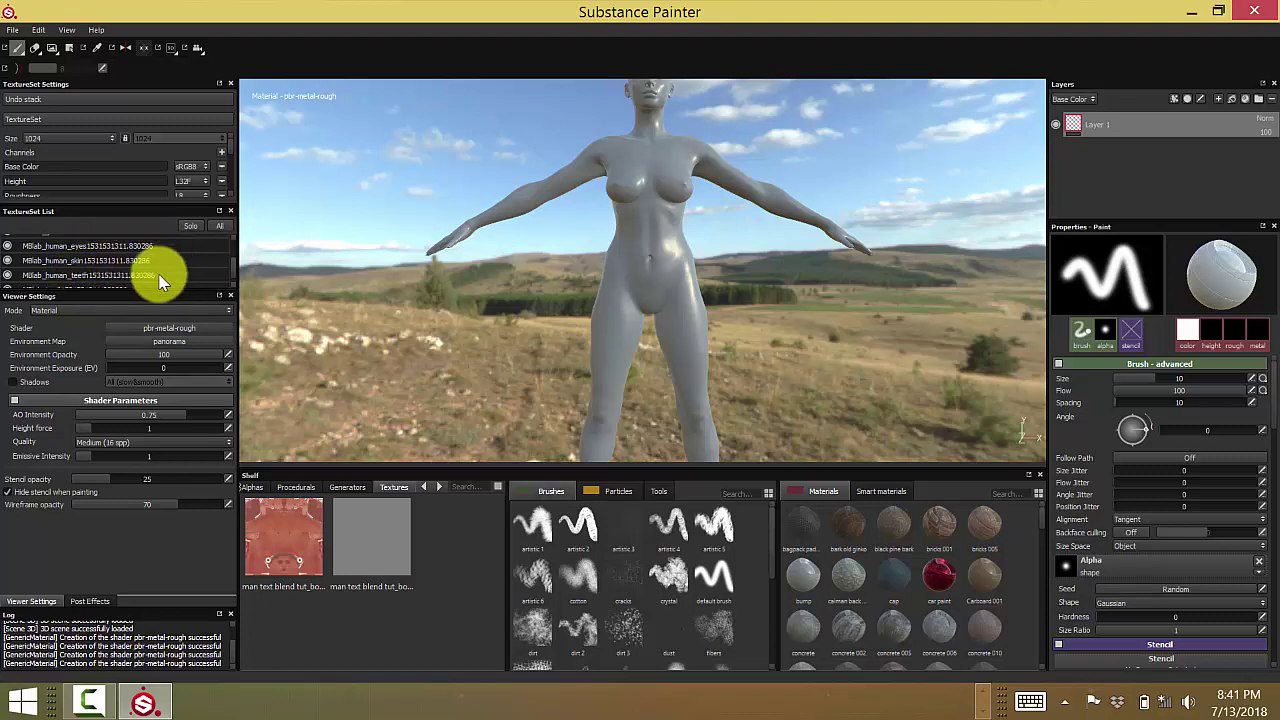
left_click(58, 260)
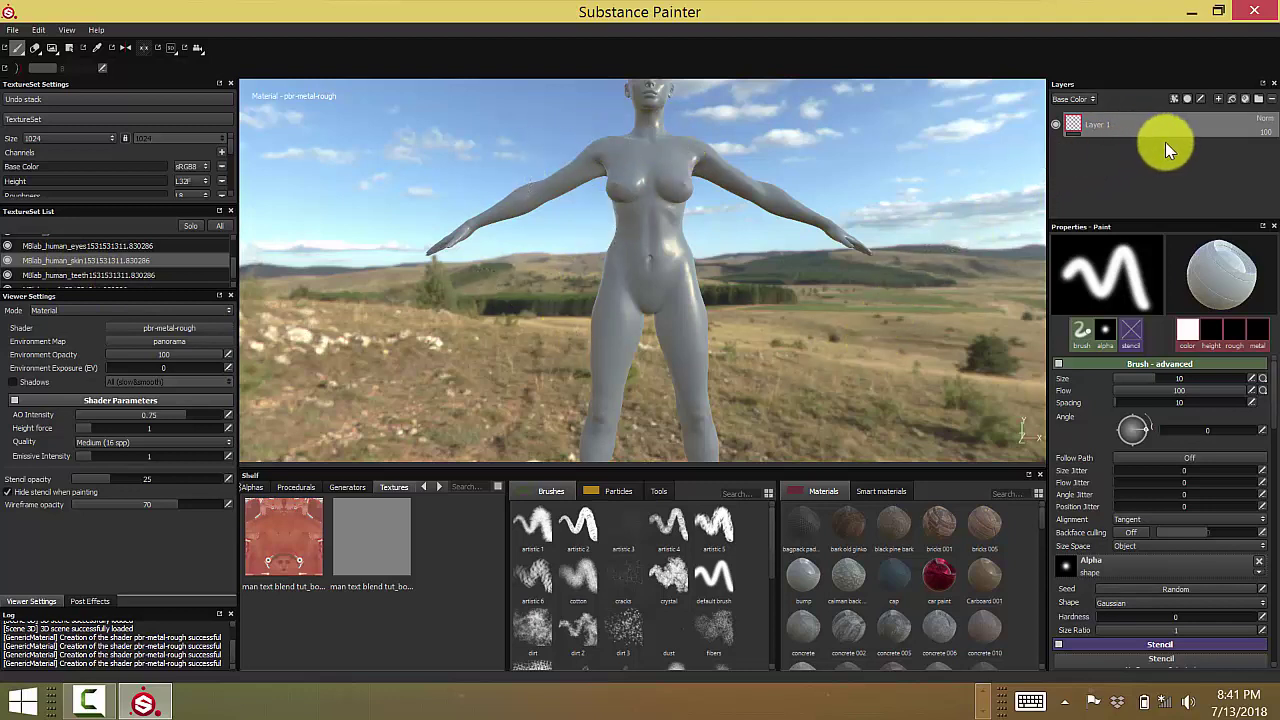
left_click(1234, 101)
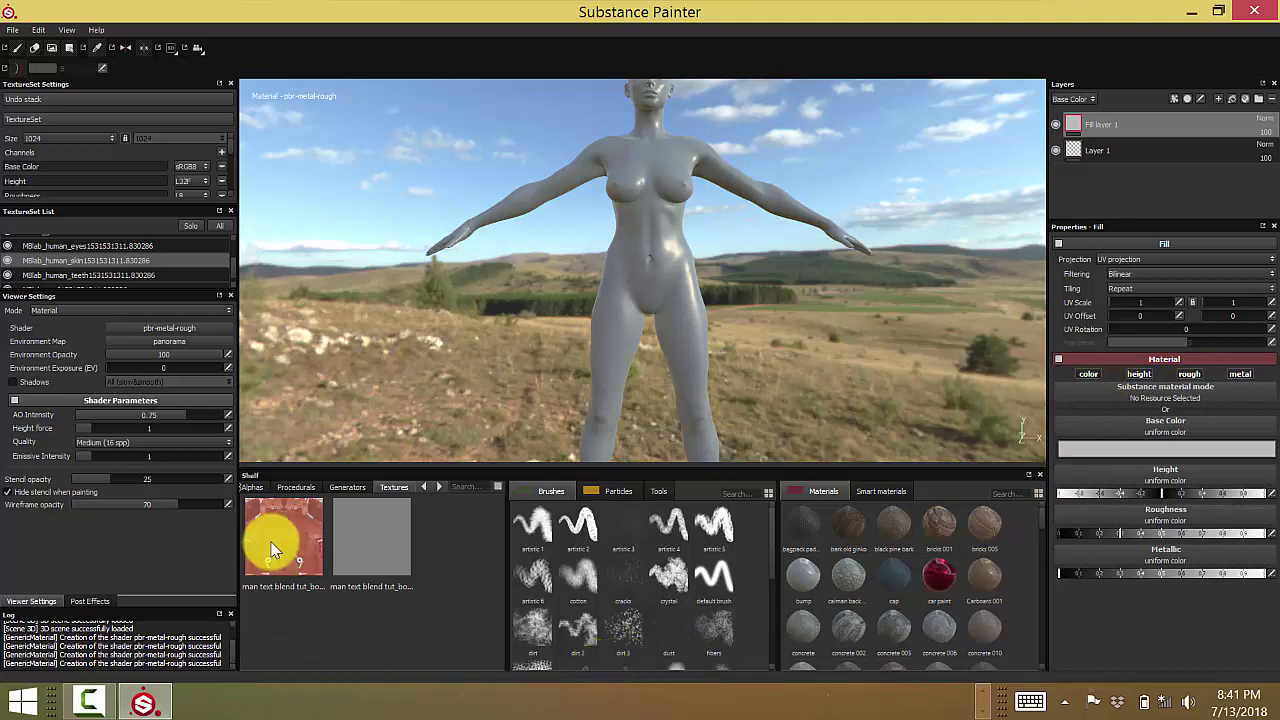
left_click_drag(275, 548, 1104, 430)
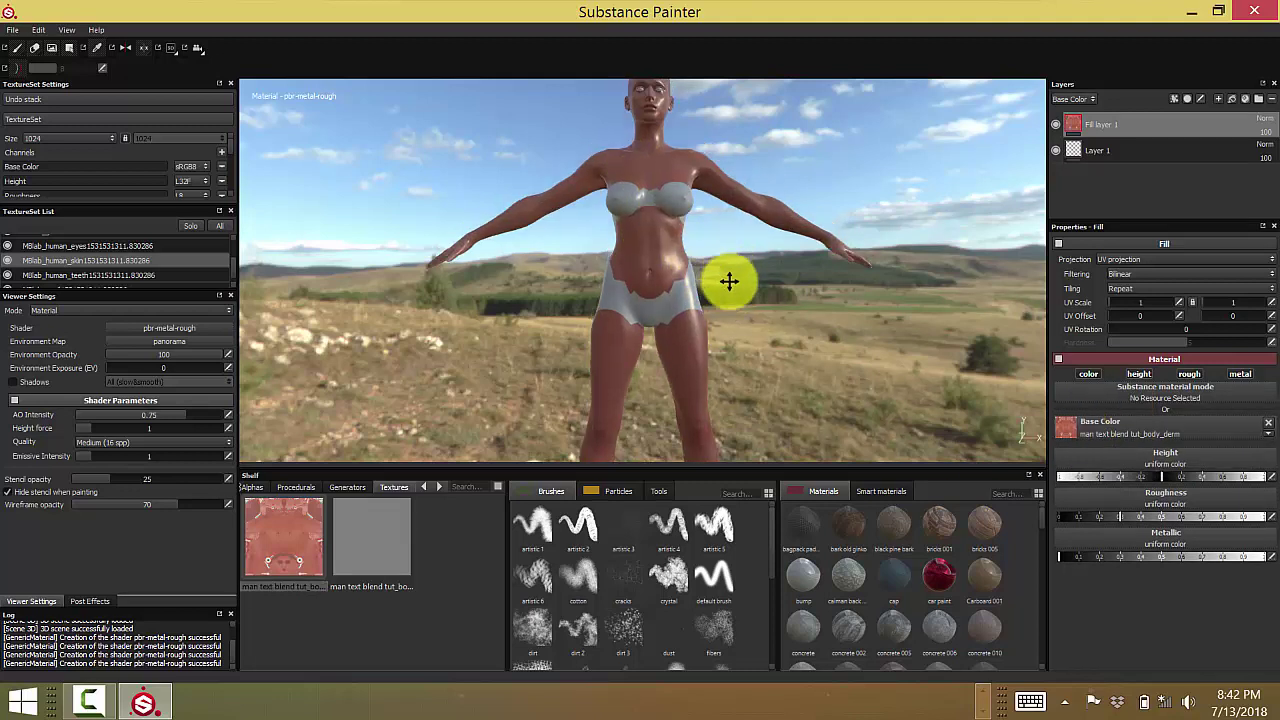
Examine the skin texture on the character's torso and face up close
left_click_drag(729, 282, 734, 380, "alt")
scroll(734, 379, "up", 3)
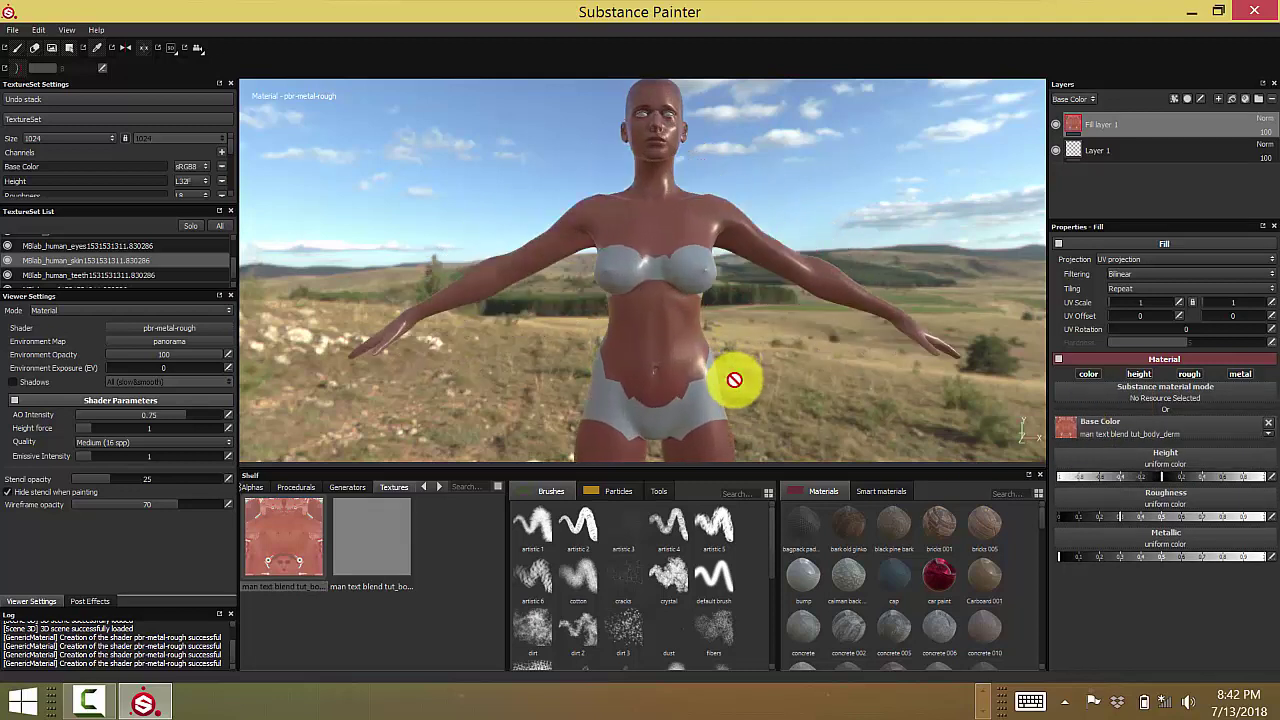
scroll(737, 380, "up", 5)
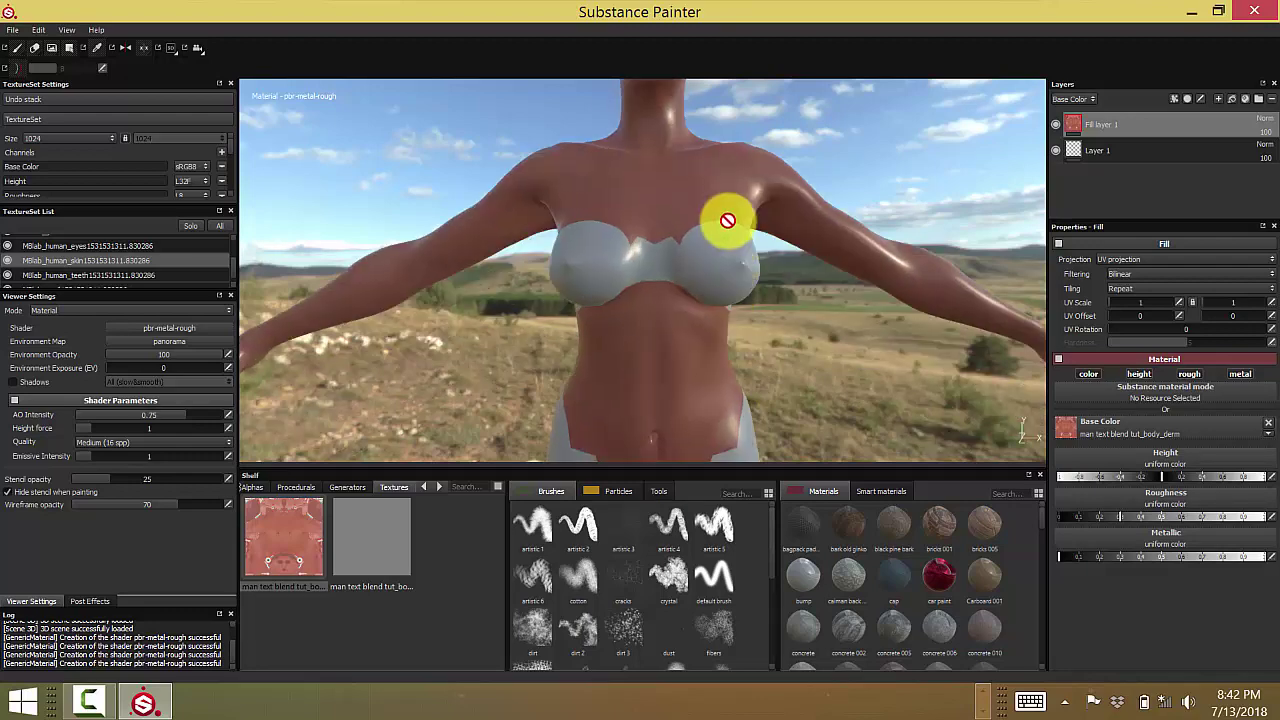
middle_click_drag(727, 220, 689, 451, "alt")
scroll(706, 334, "down", 3)
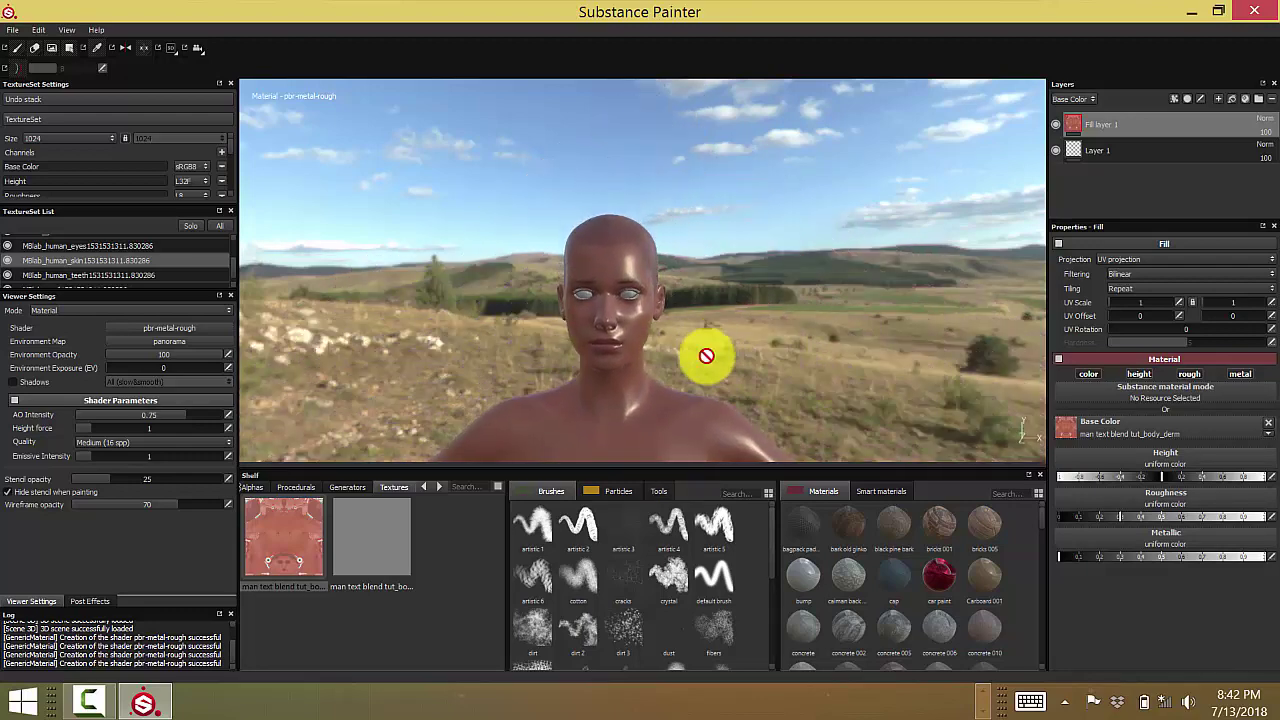
scroll(706, 355, "up", 4)
middle_click_drag(706, 289, 709, 429, "alt")
scroll(741, 348, "up", 3)
scroll(751, 331, "down", 2)
scroll(751, 354, "up", 2)
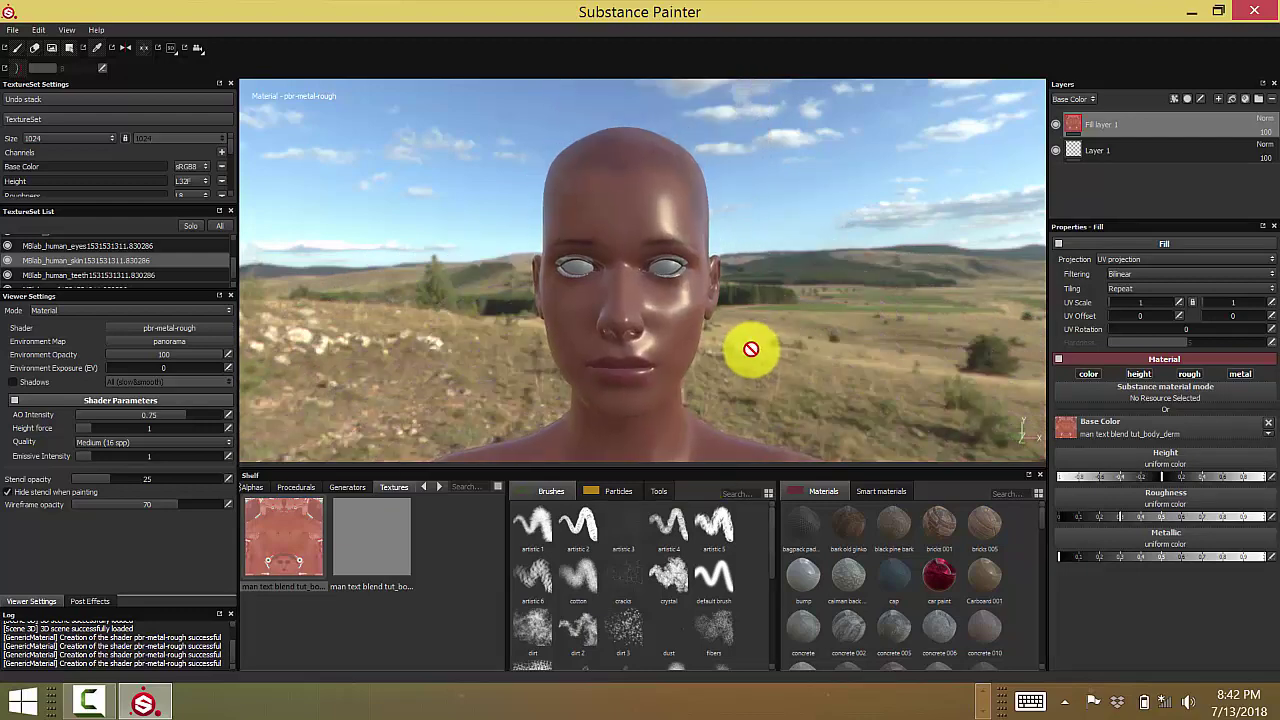
scroll(751, 349, "up", 2)
middle_click_drag(763, 266, 768, 333, "alt")
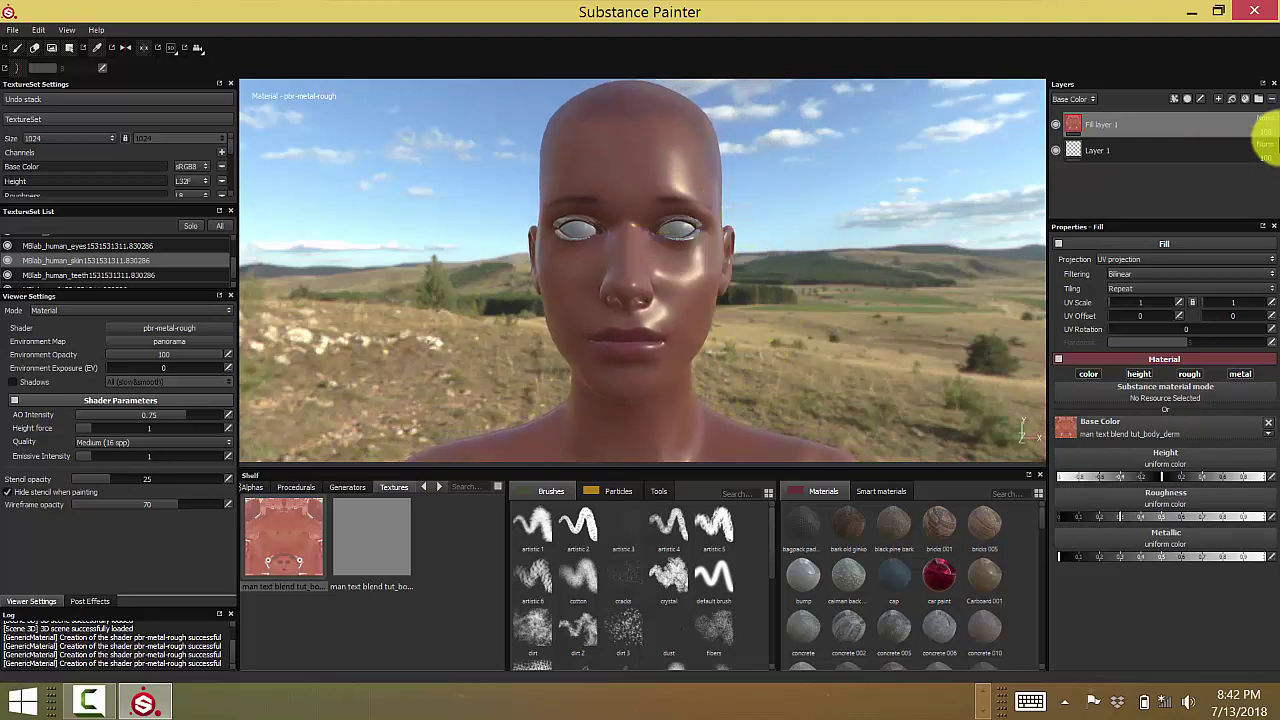
Paint the car paint material around both eyes on a new layer above the skin fill, with material thumbnails set to Large
left_click(1219, 101)
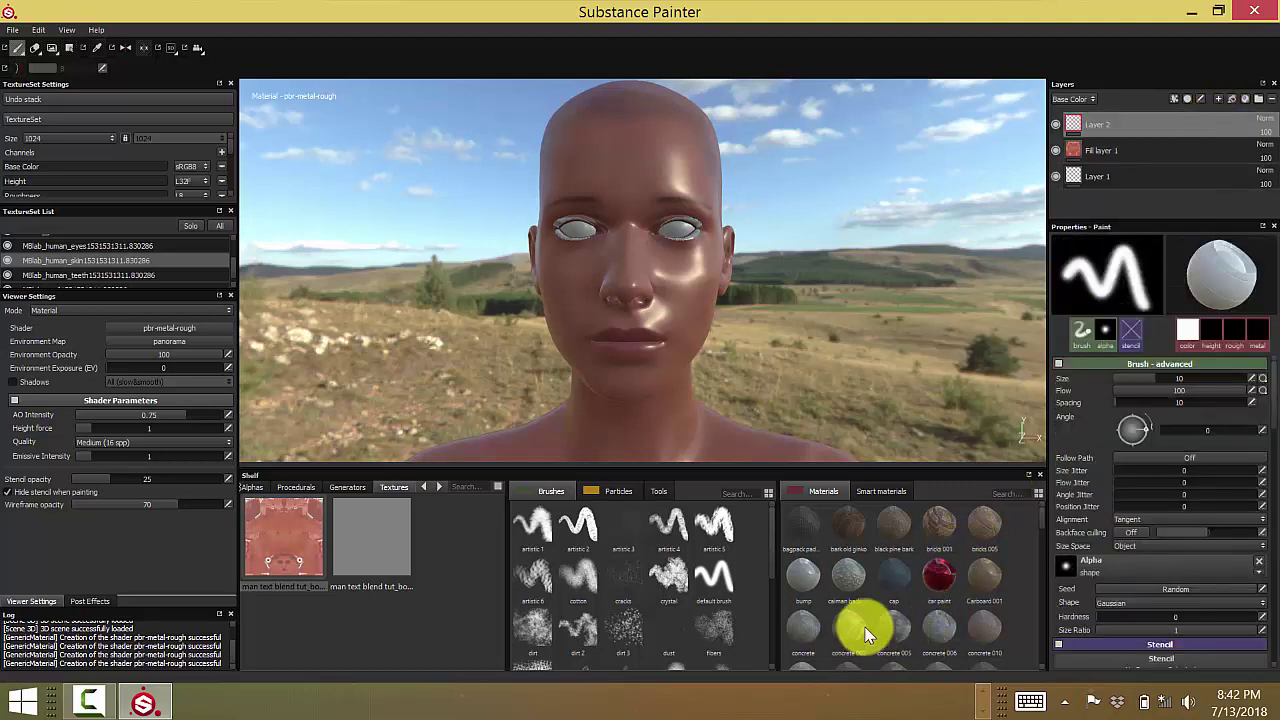
left_click(944, 585)
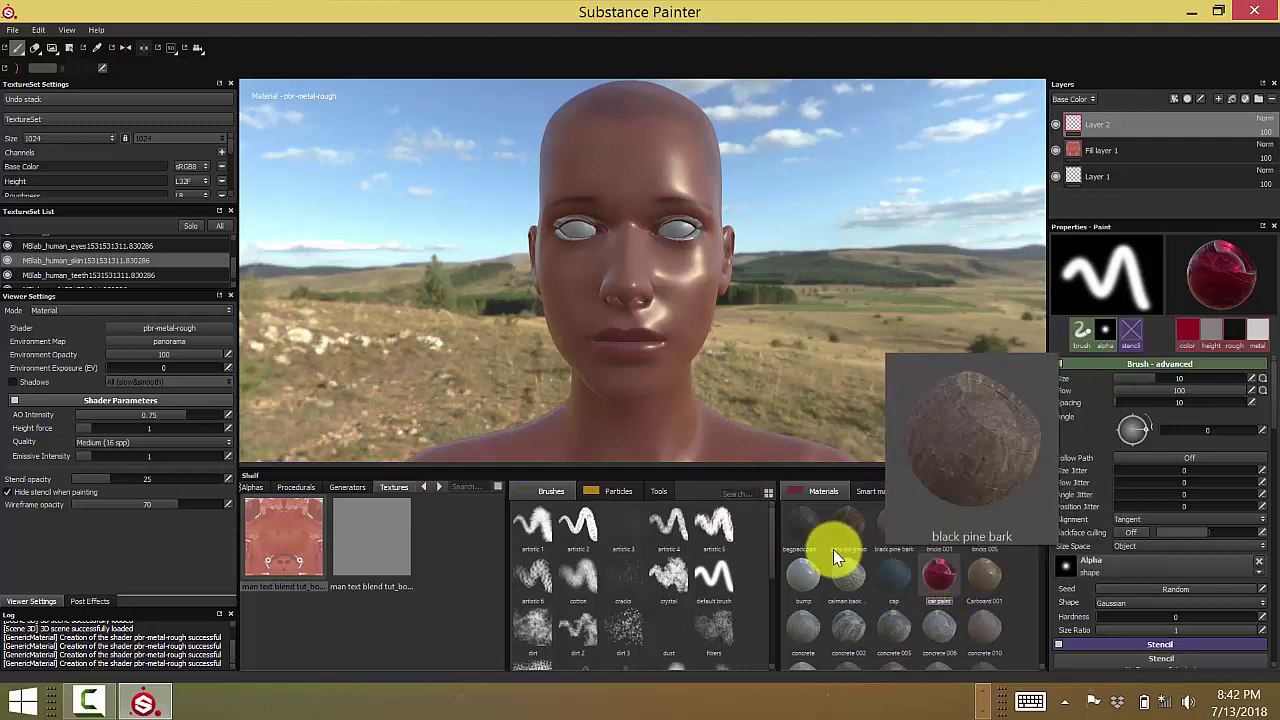
left_click(1037, 495)
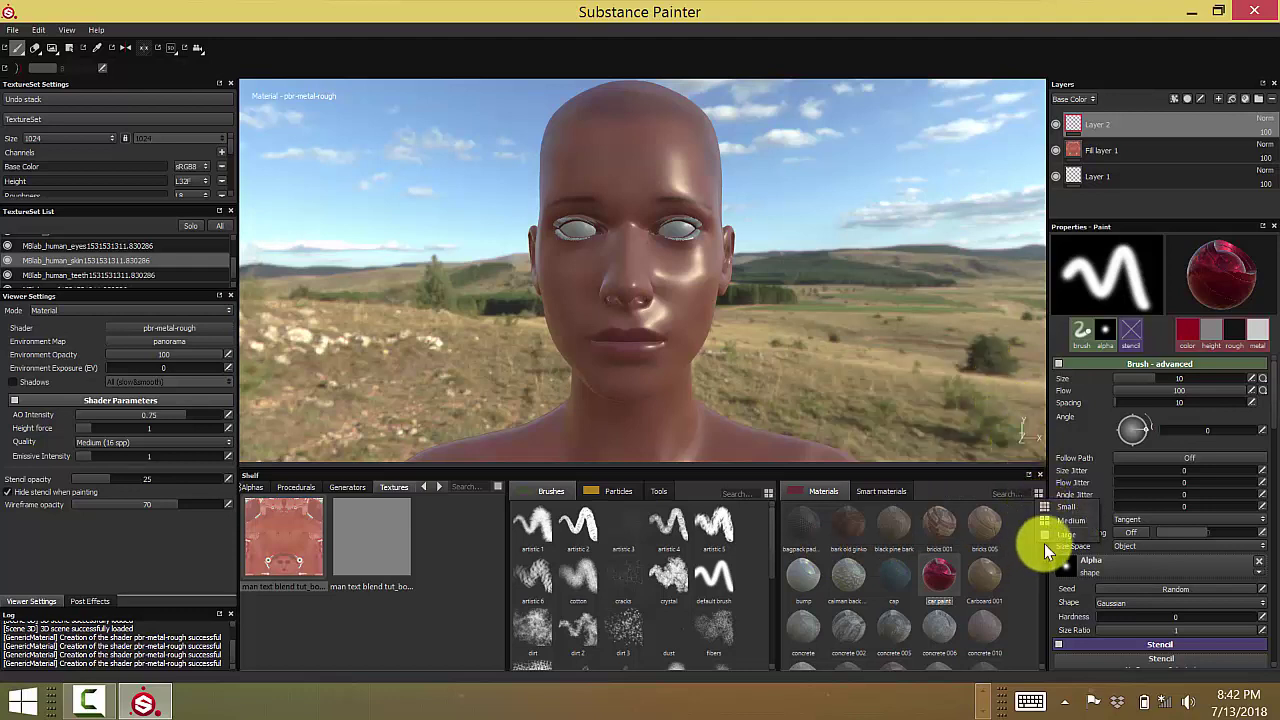
left_click(1052, 533)
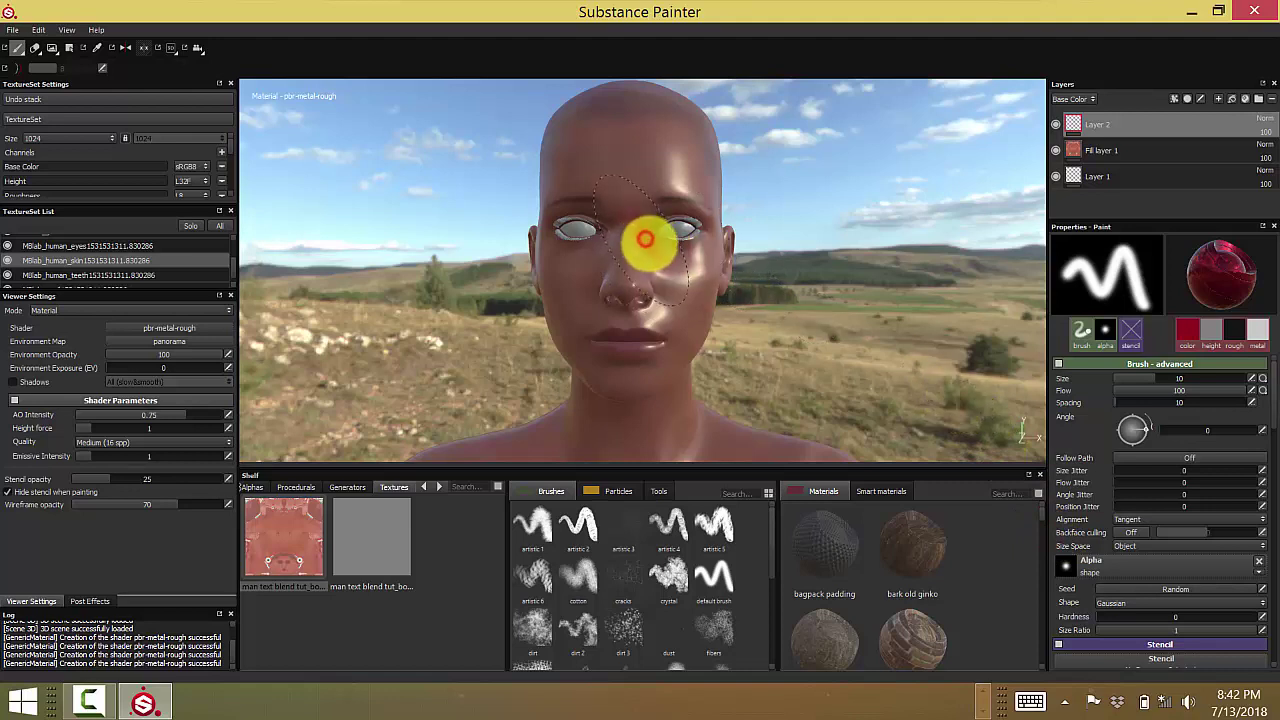
mouse_move(645, 238)
left_mouse_down()
mouse_move(689, 251)
mouse_move(706, 240)
mouse_move(697, 214)
mouse_move(679, 211)
left_mouse_up()
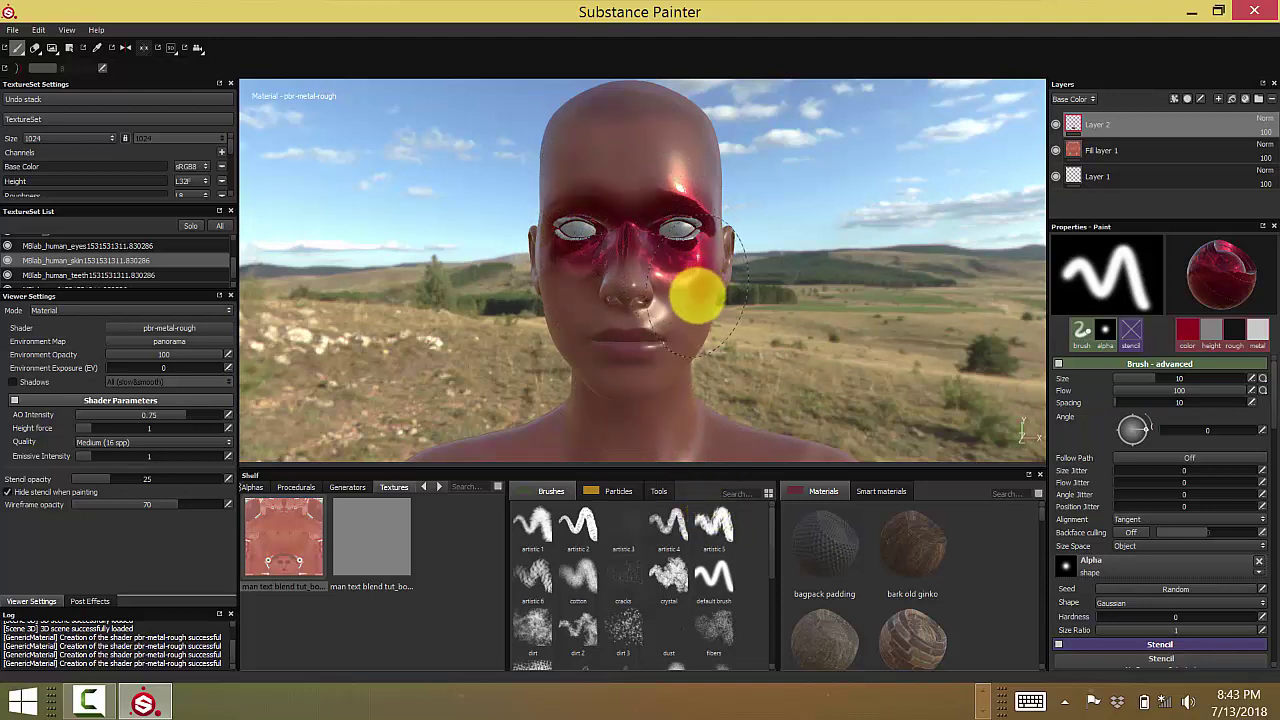
Start an export of all channels and review the configuration presets, keeping Document channels + Normal
left_click(14, 31)
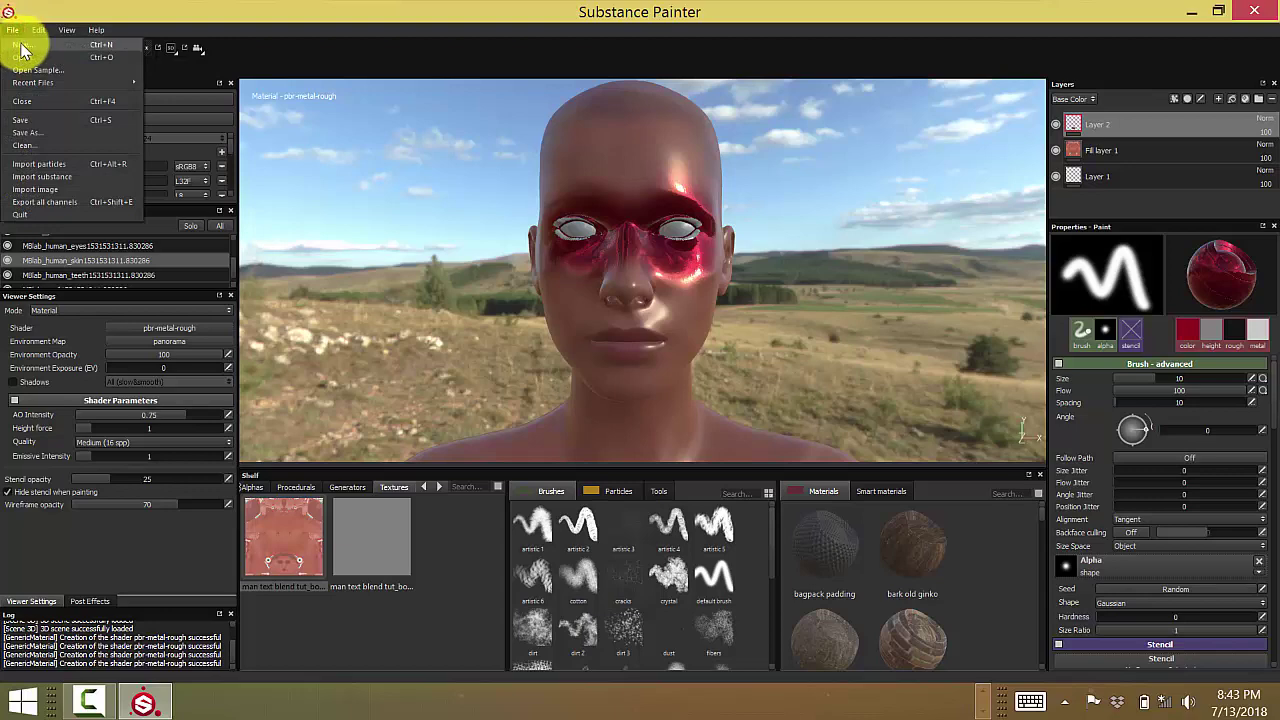
left_click(57, 200)
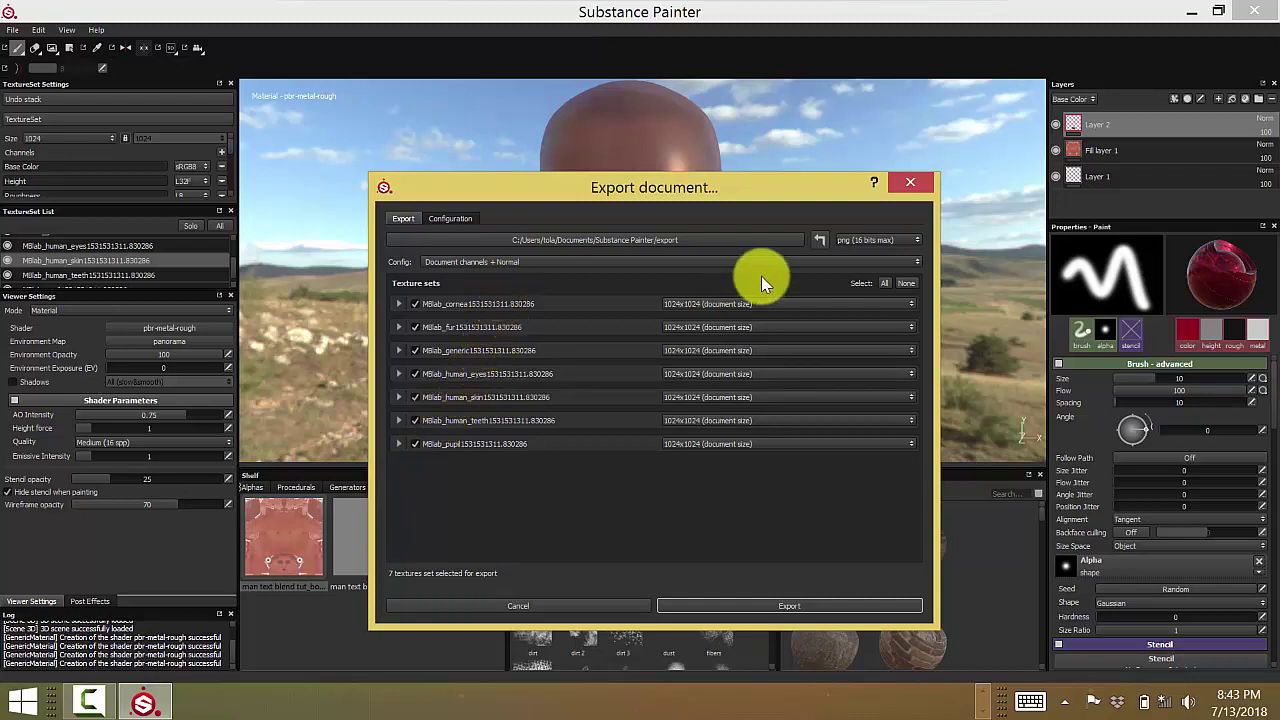
left_click(851, 263)
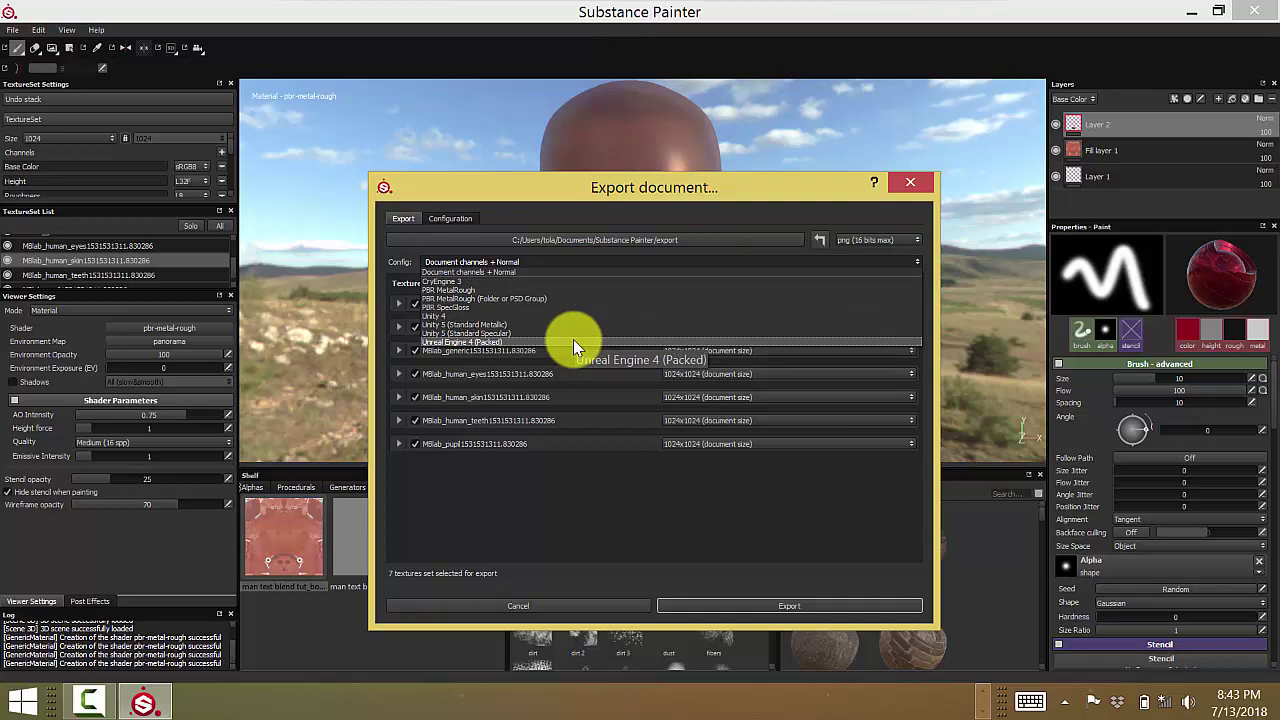
left_click(576, 492)
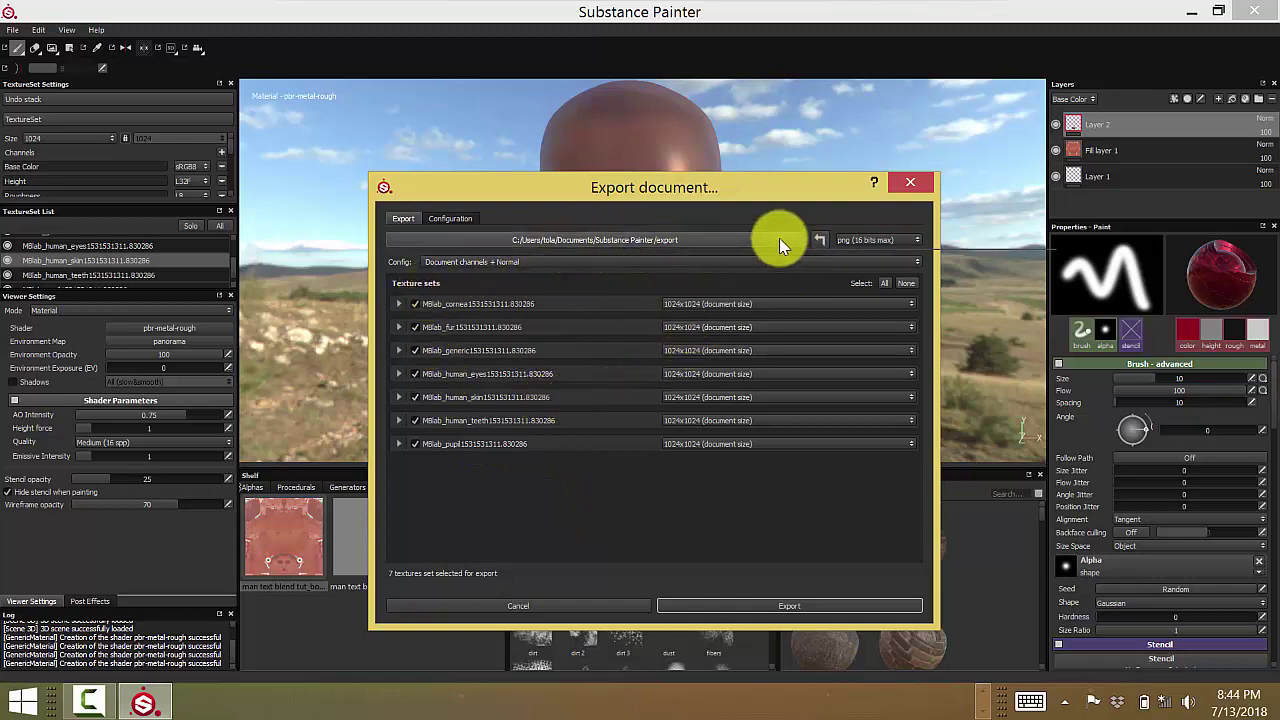
Browse to the Substance painter projects folder on the Elements (D:) drive for the export location
left_click(694, 243)
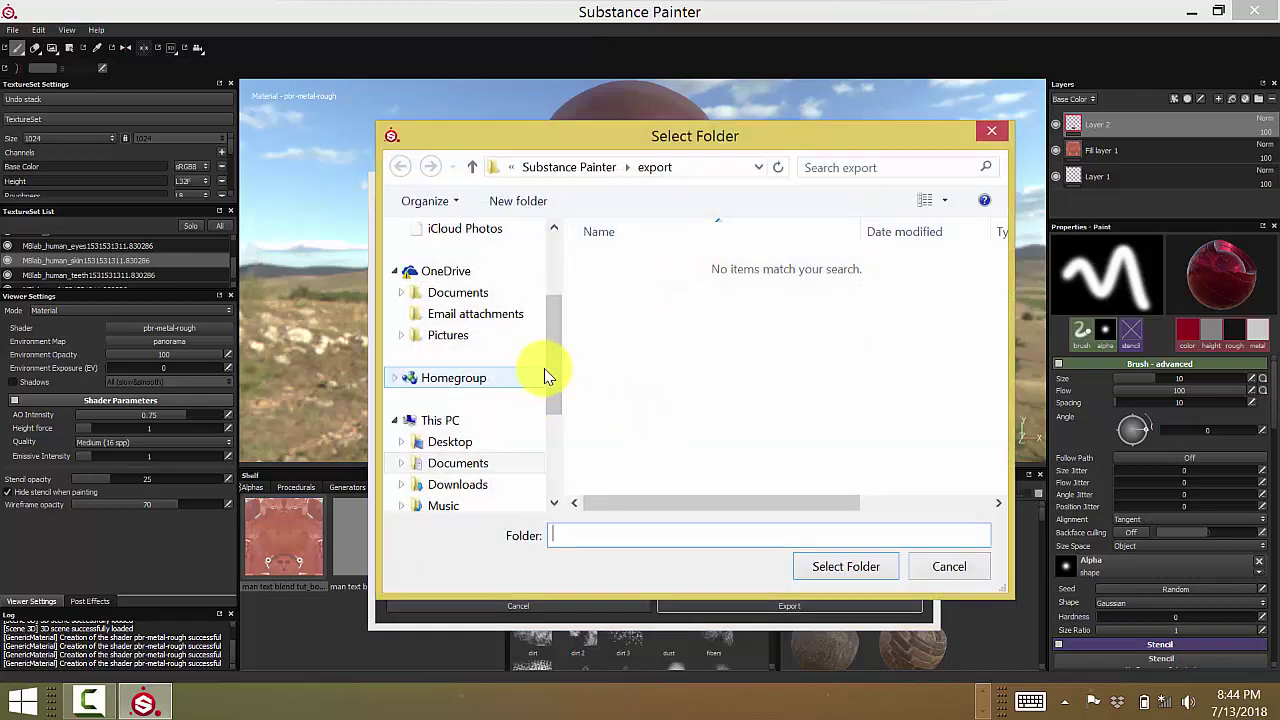
left_click(553, 362)
left_click_drag(553, 362, 552, 472)
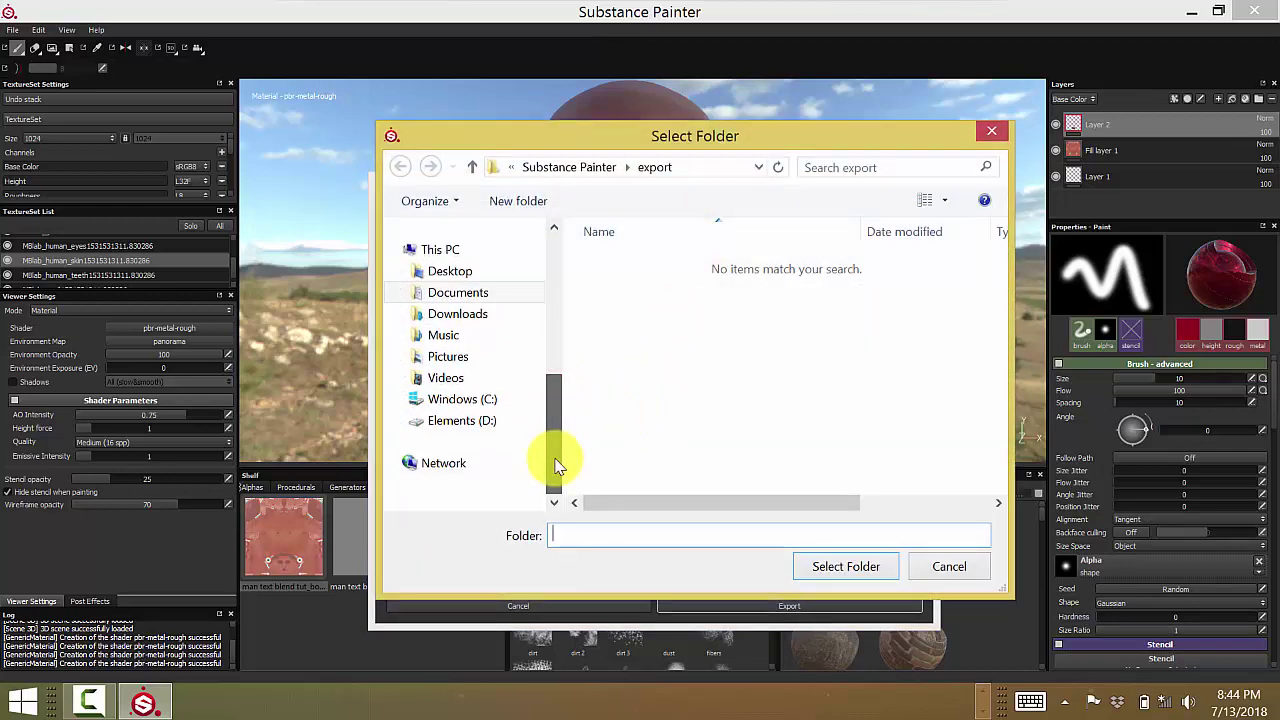
left_click(466, 421)
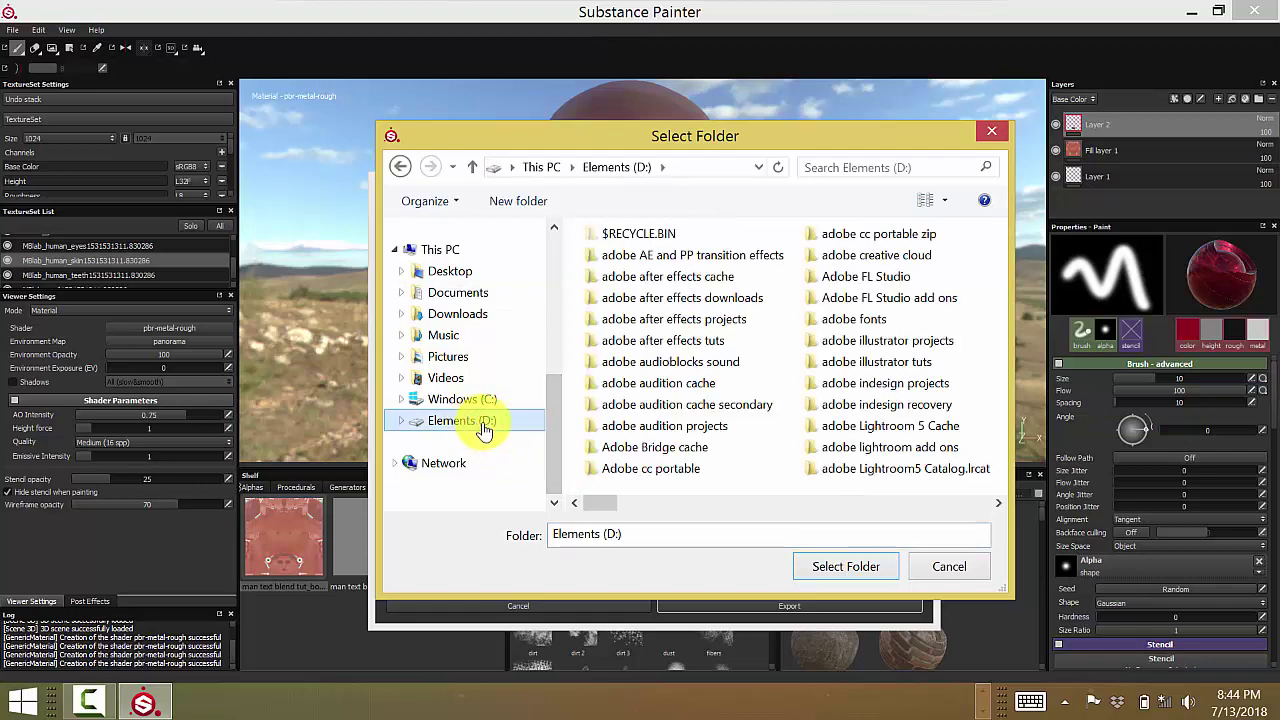
left_click(790, 447)
scroll(790, 447, "down", 2)
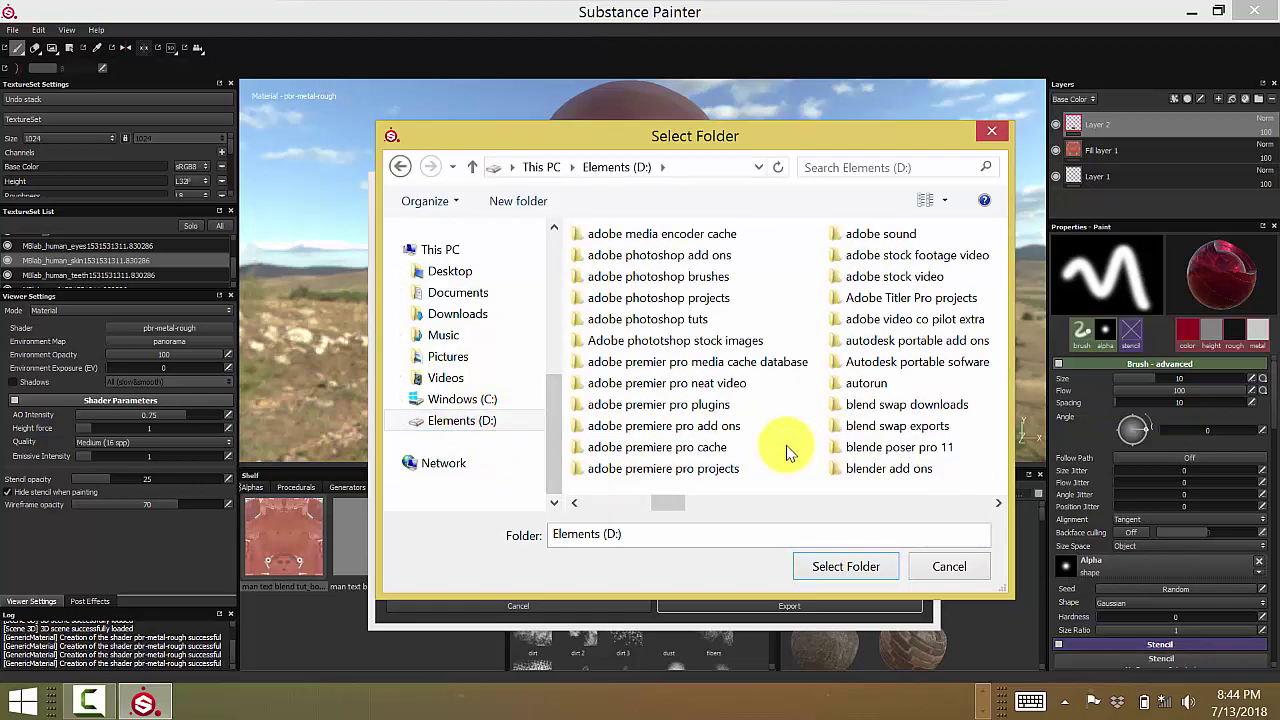
scroll(786, 452, "down", 1)
scroll(790, 452, "down", 1)
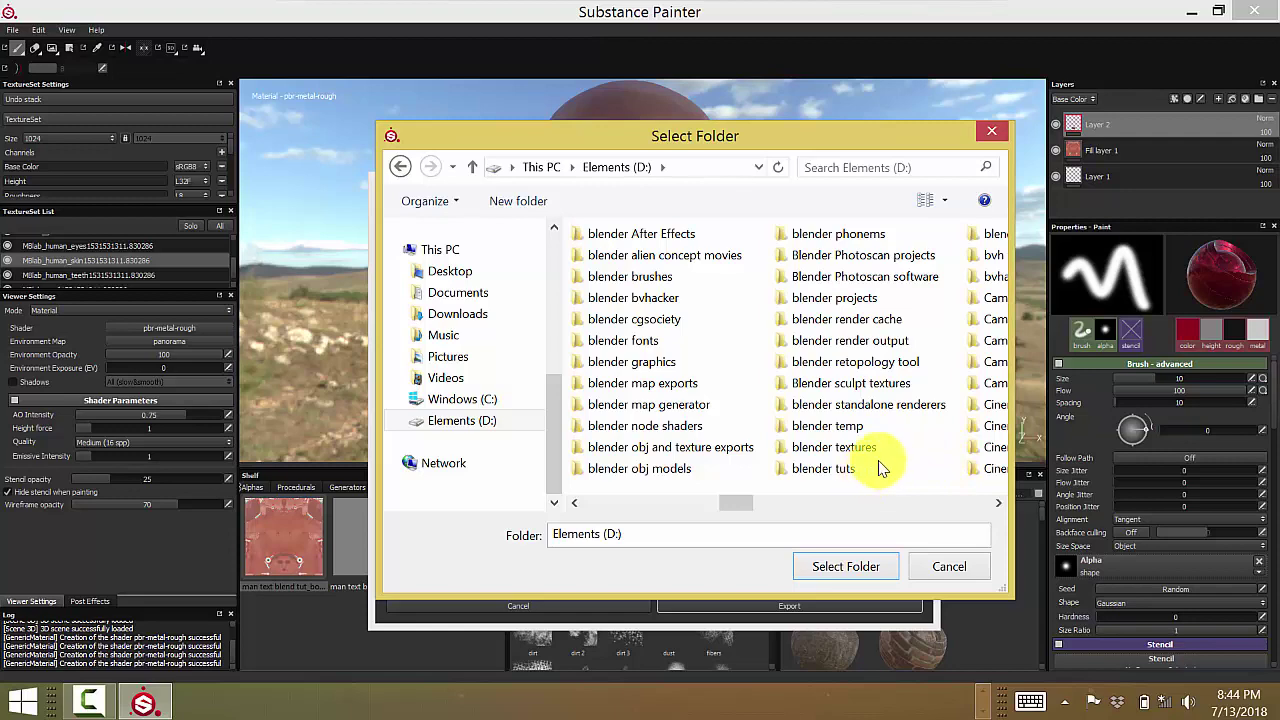
scroll(878, 468, "down", 1)
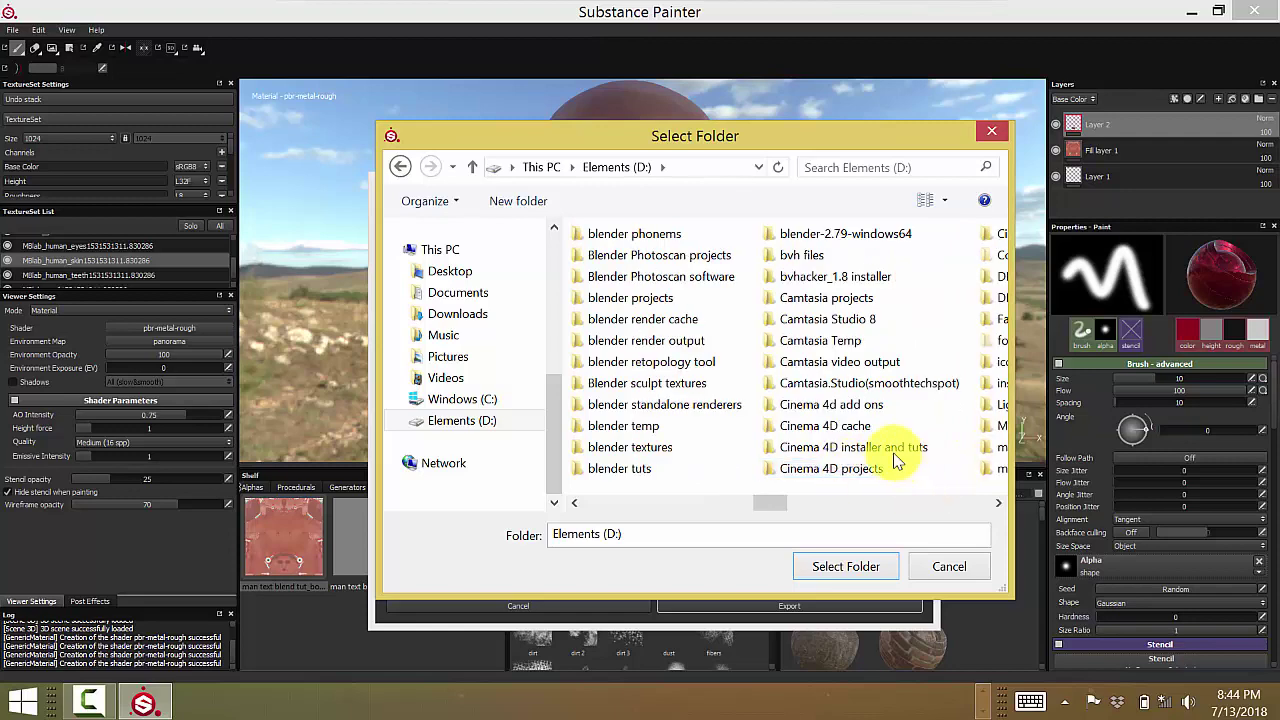
scroll(888, 460, "down", 2)
scroll(888, 458, "down", 1)
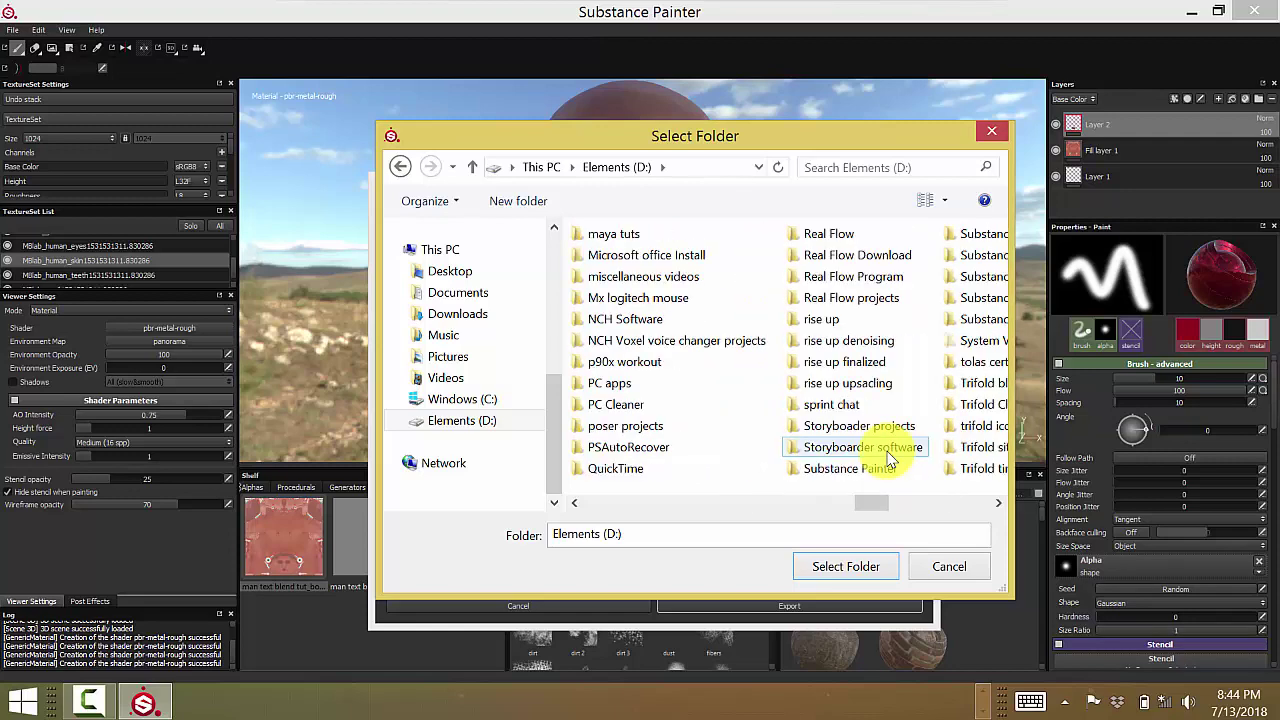
scroll(888, 458, "down", 1)
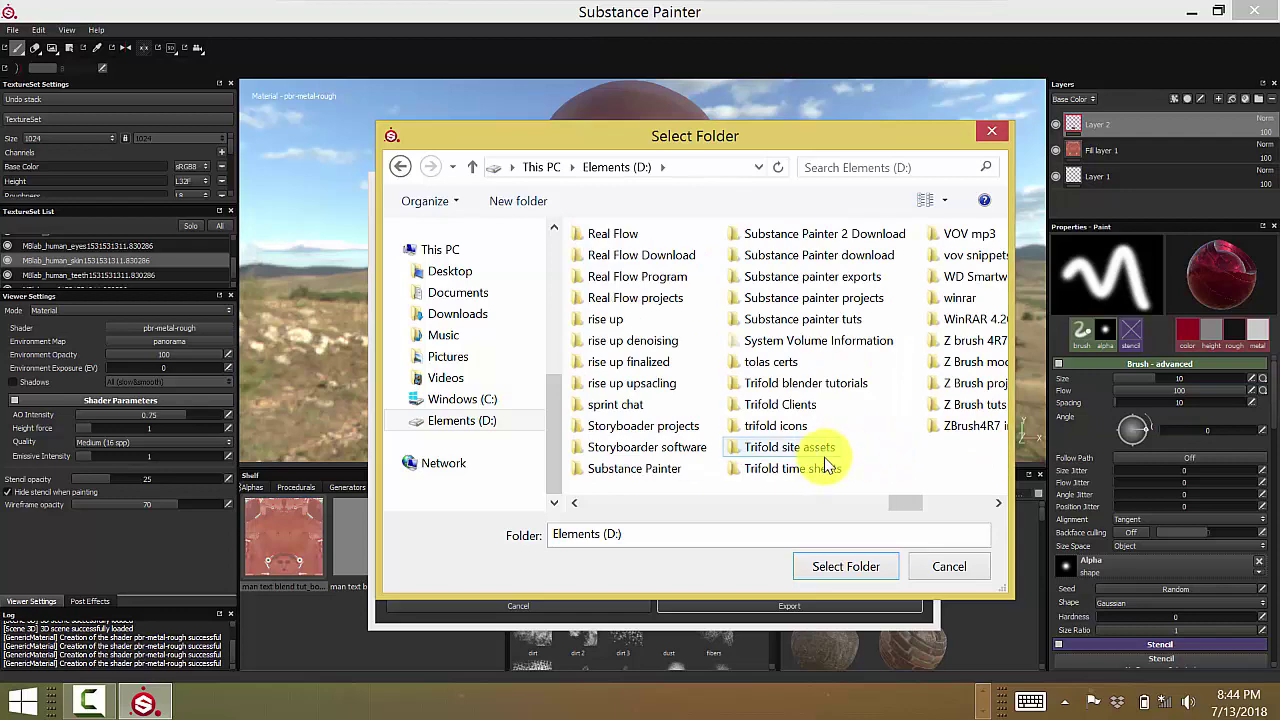
double_click(786, 302)
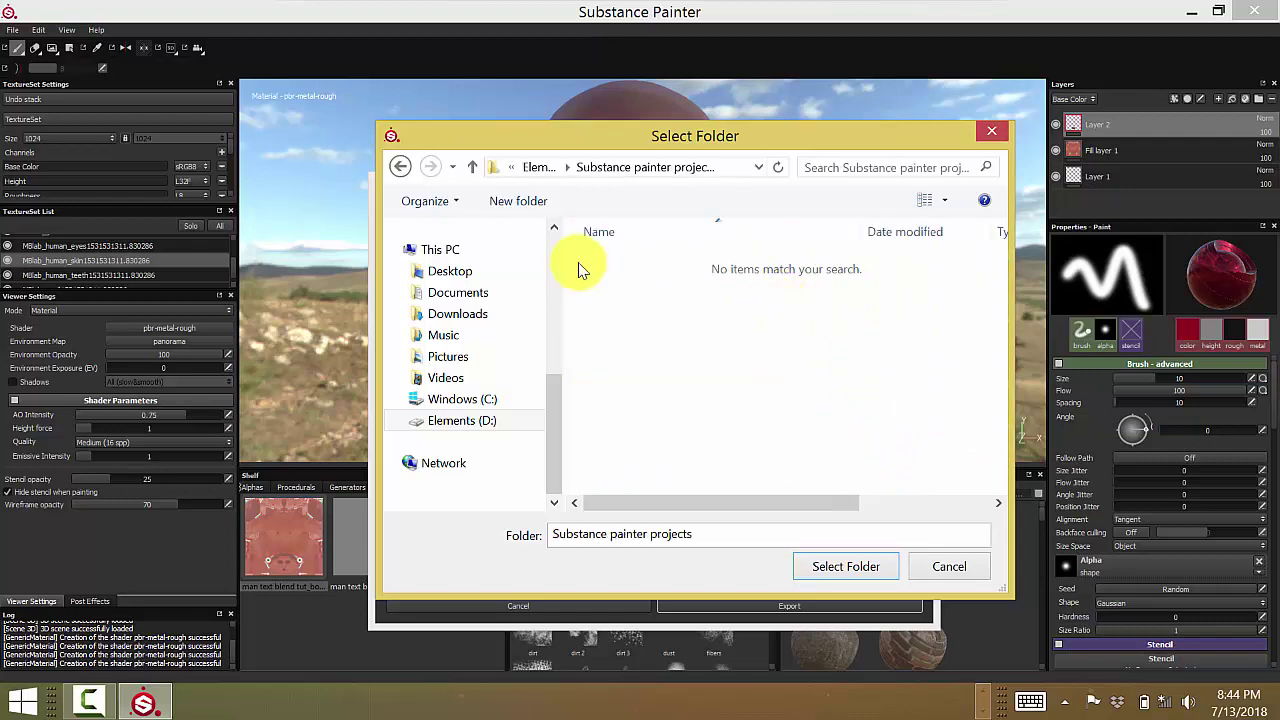
Create a folder named man tex inside Substance painter projects
left_click(535, 204)
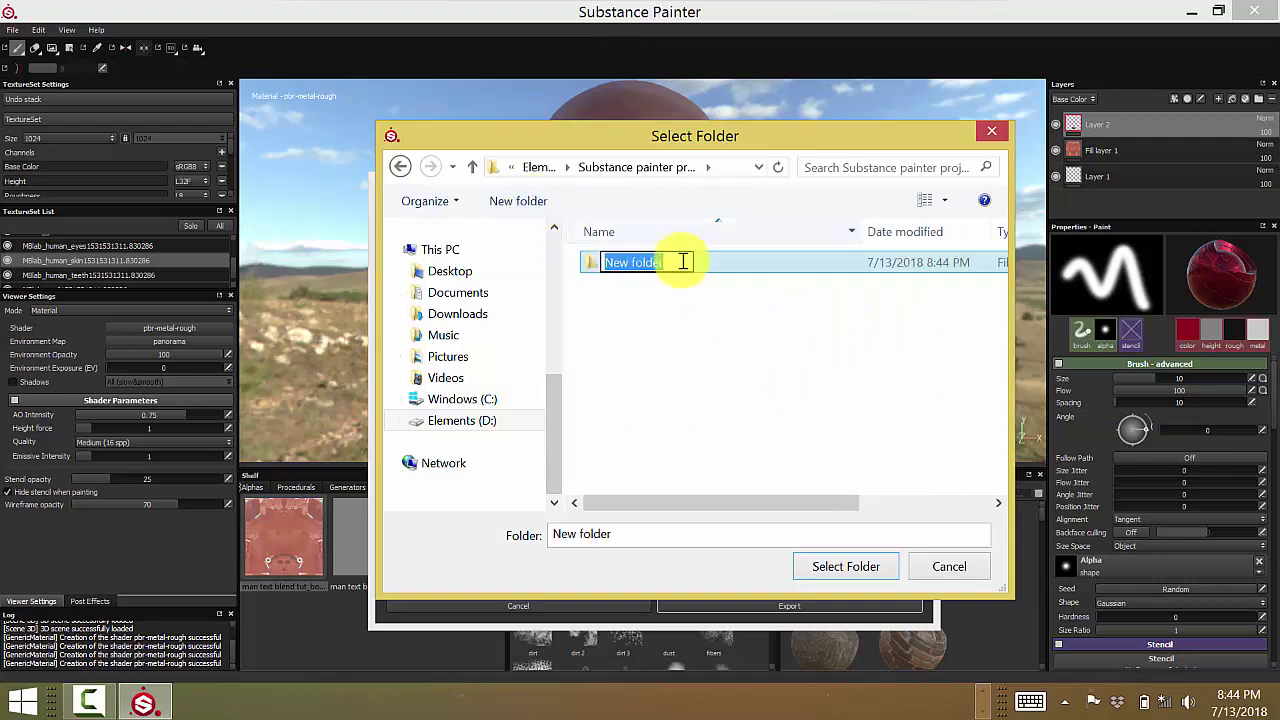
type("ma")
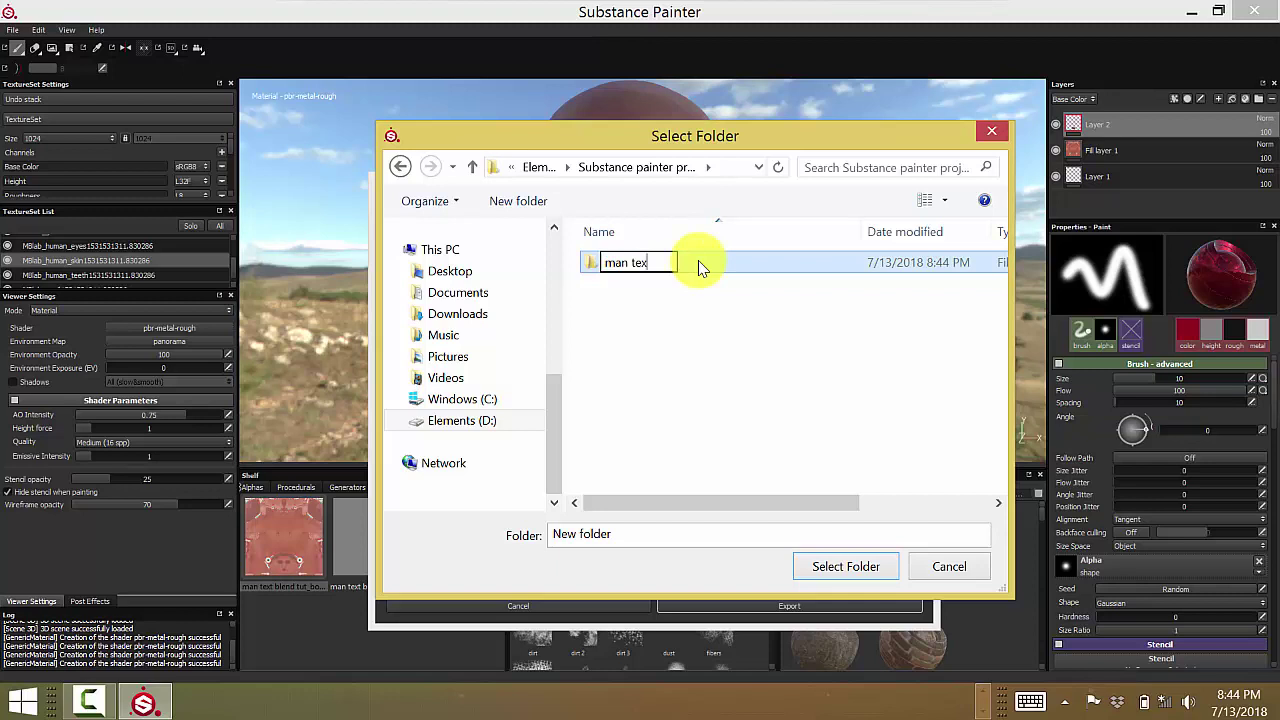
type("n tex")
key("Return")
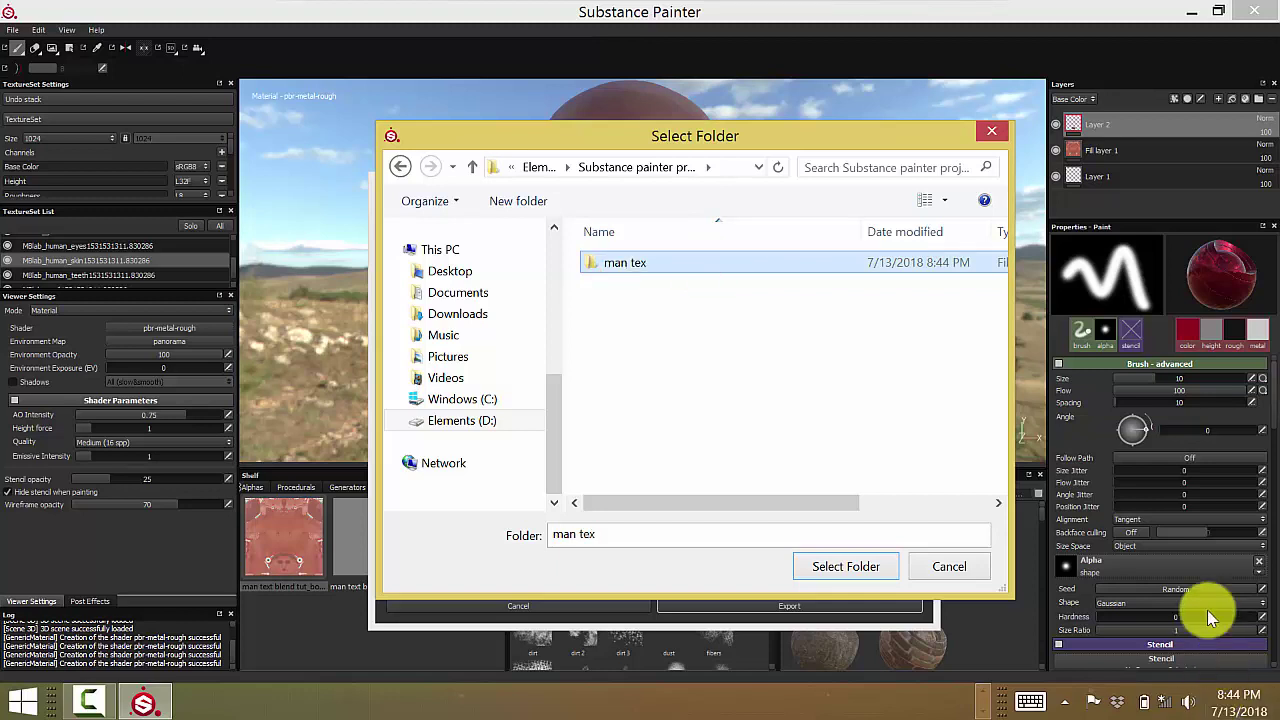
Choose the man tex folder as the export destination and export all the texture sets
double_click(652, 261)
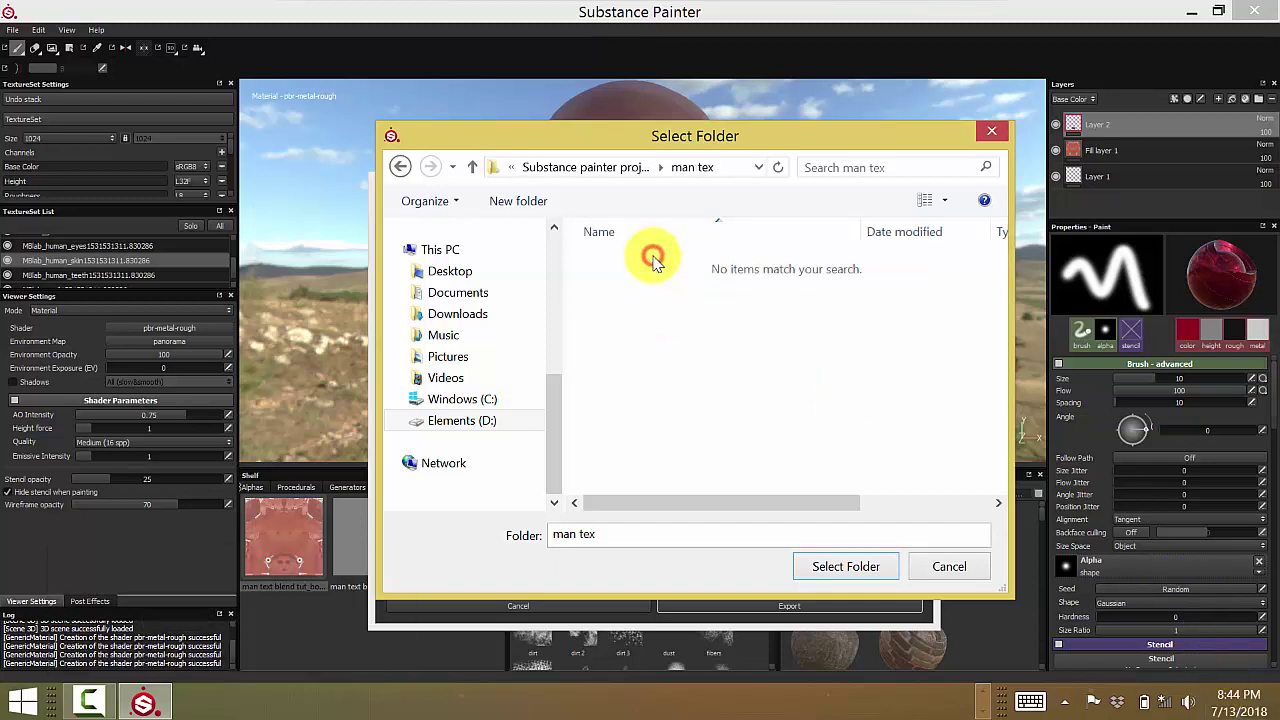
left_click(873, 567)
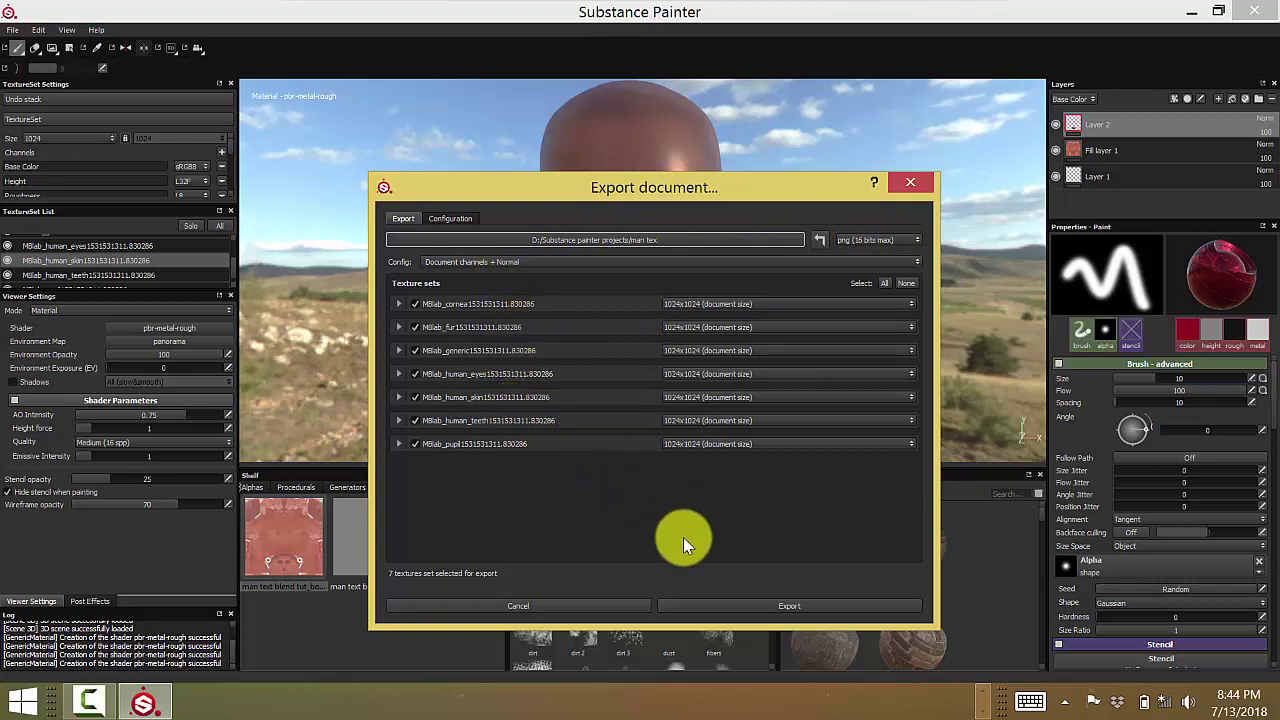
left_click(707, 603)
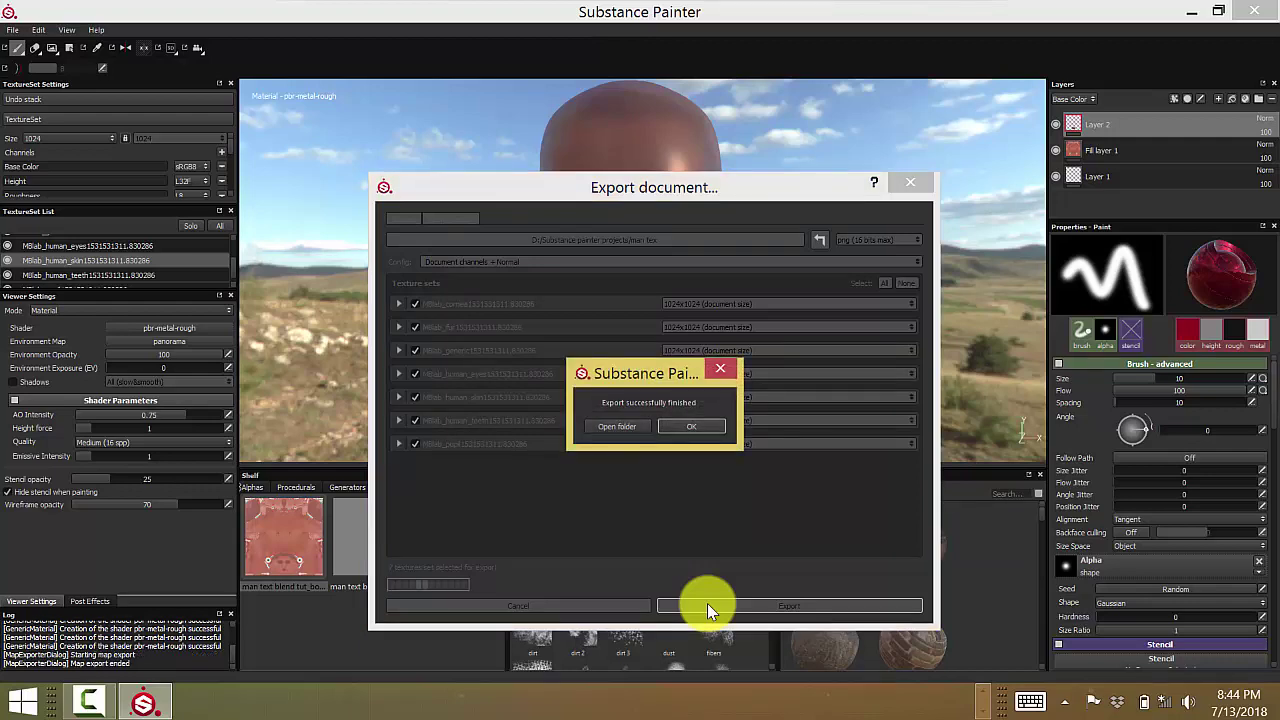
left_click(686, 429)
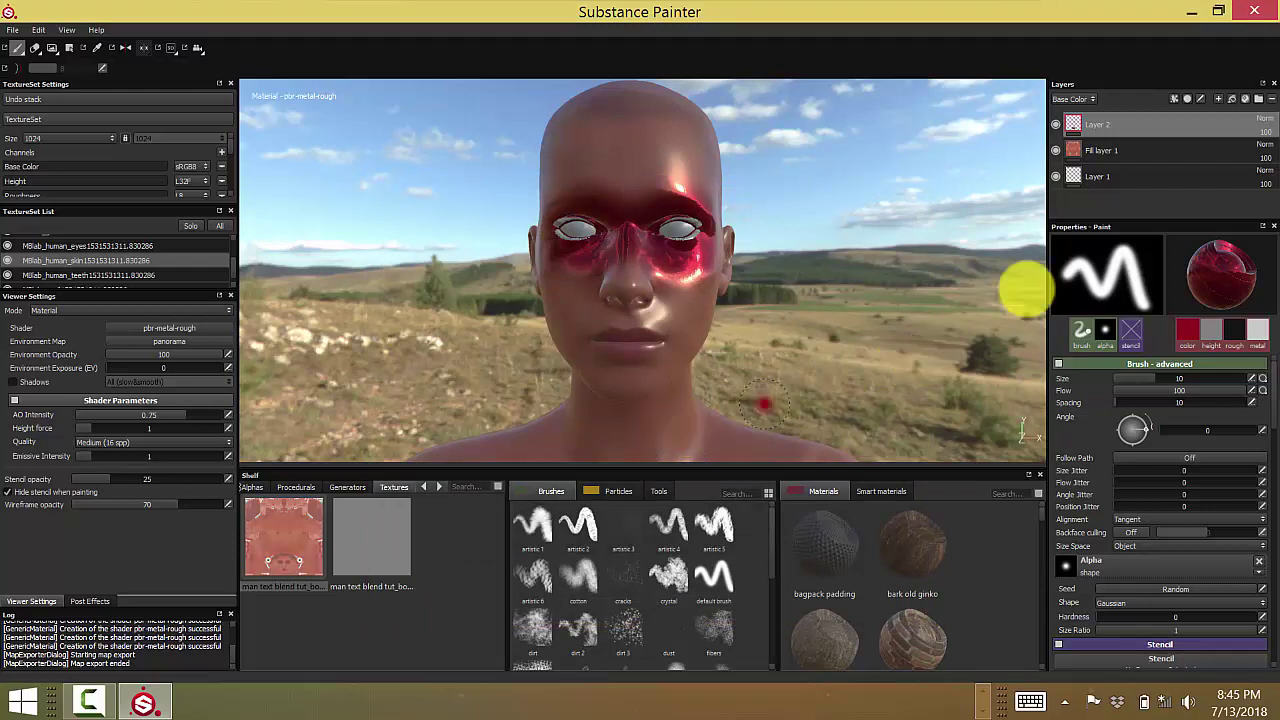
Switch to Blender, select the character's body mesh and change the viewport shading to show its skin texture
left_click(1193, 14)
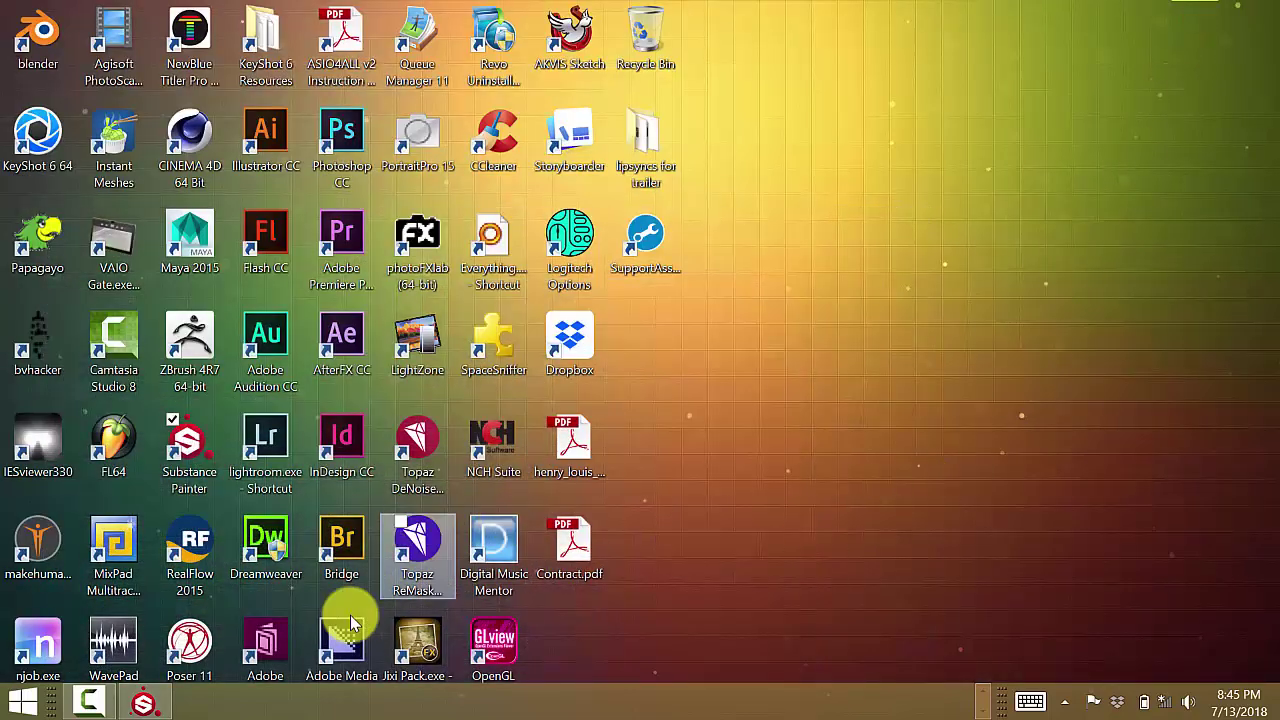
left_click(982, 697)
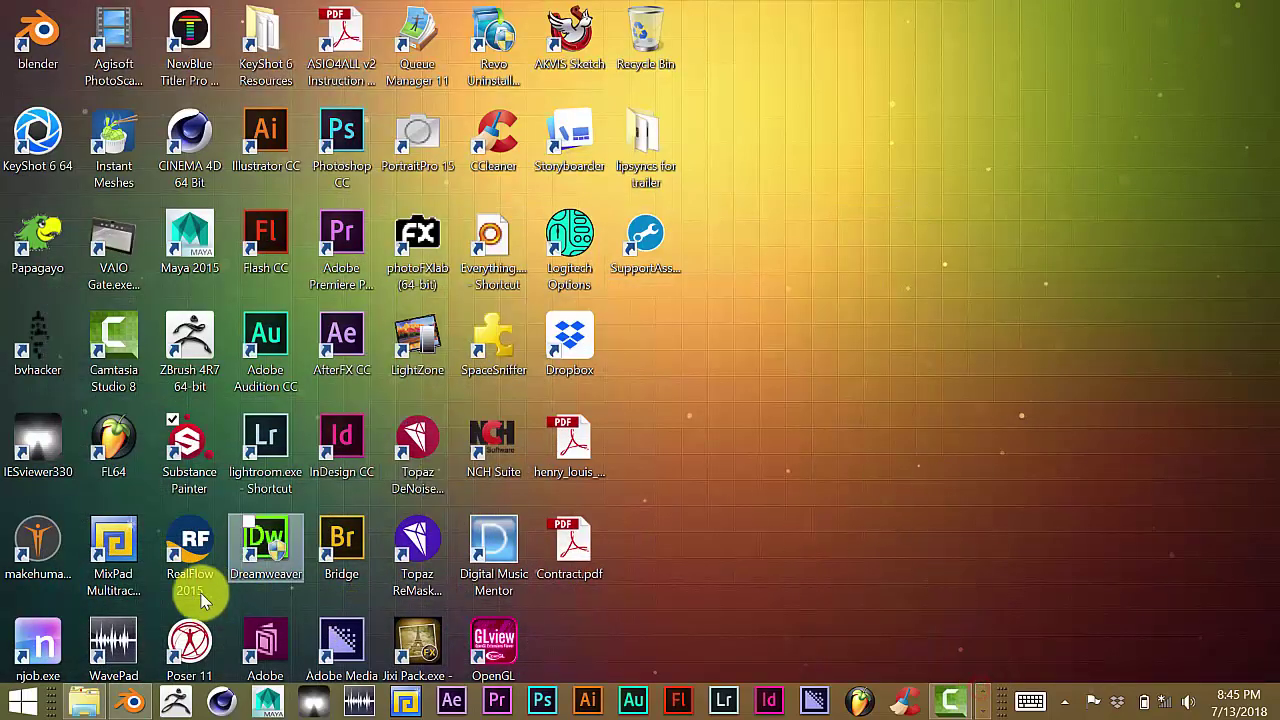
left_click(130, 702)
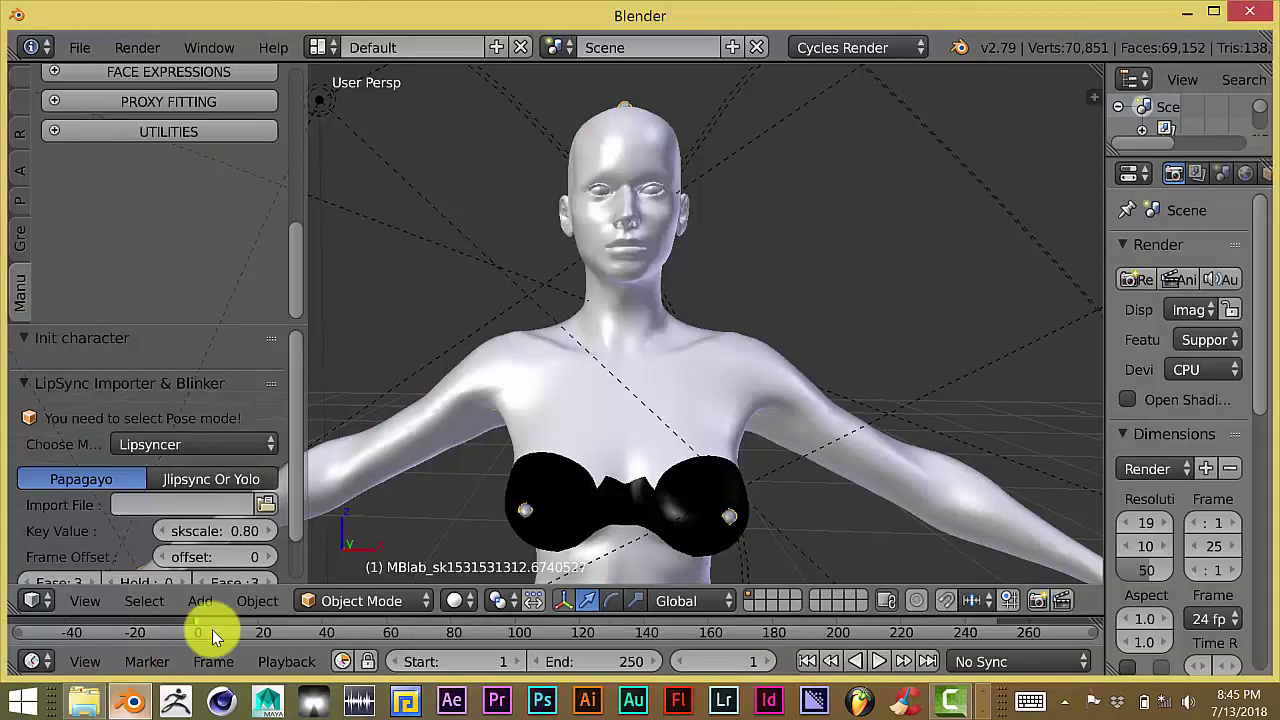
right_click(613, 138)
left_click(410, 600)
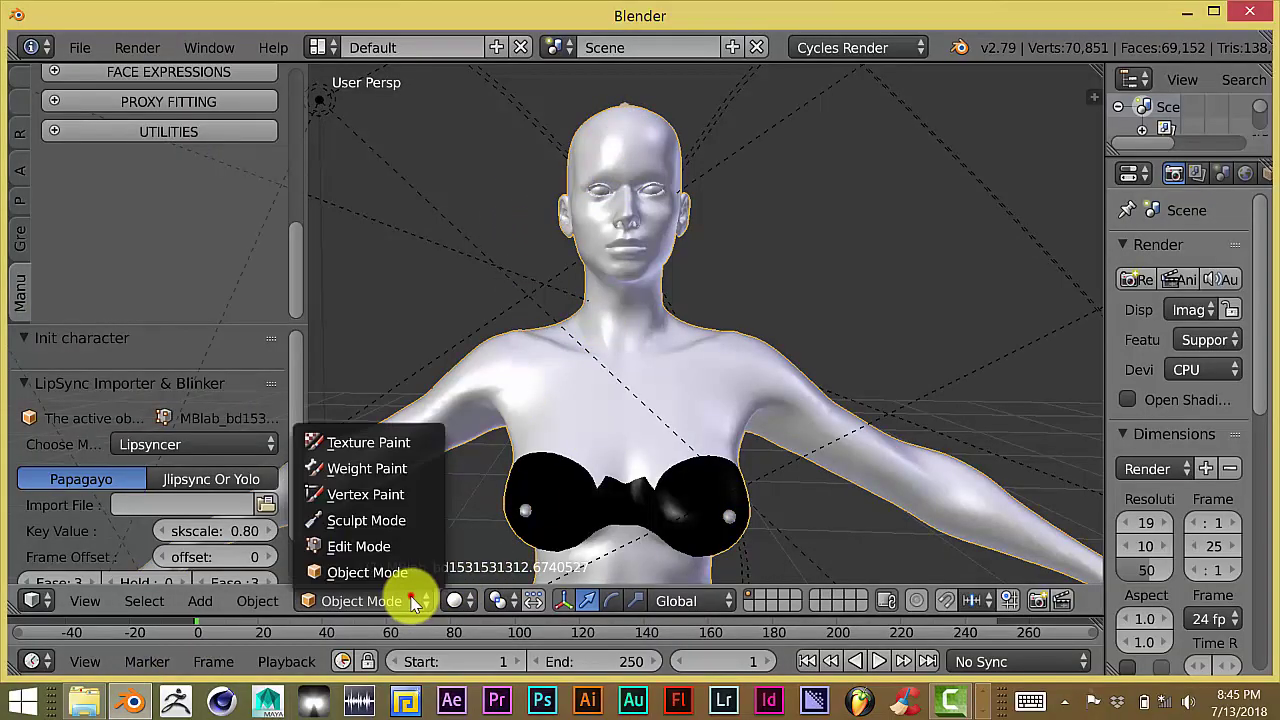
left_click(452, 600)
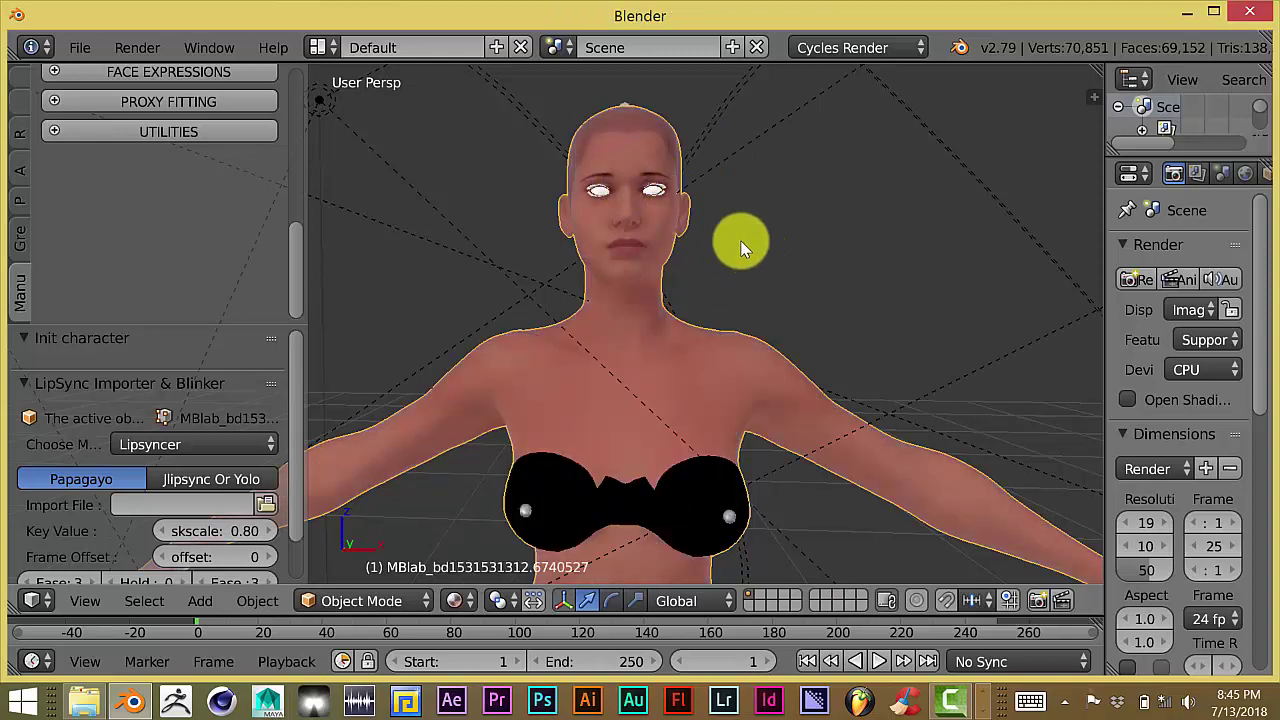
Set the 3D view to front orthographic, split it horizontally and turn the upper area into a Node Editor
scroll(737, 314, "up", 4)
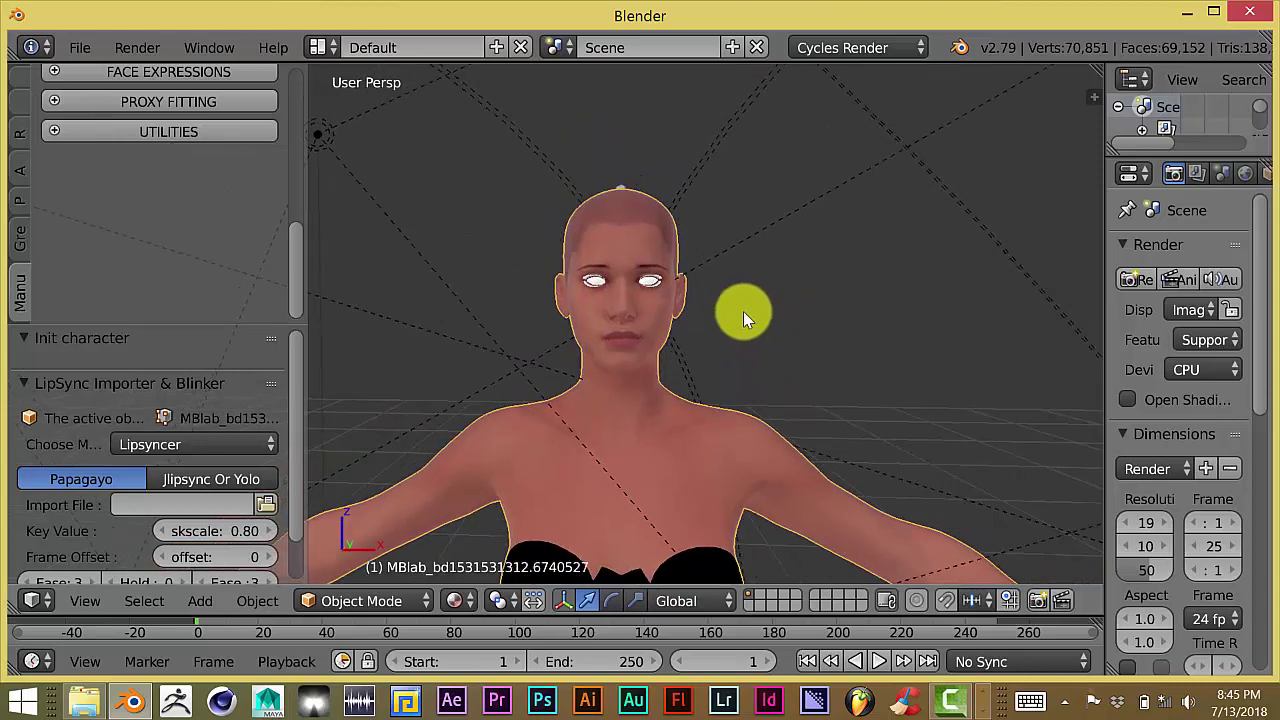
middle_click_drag(745, 305, 752, 335)
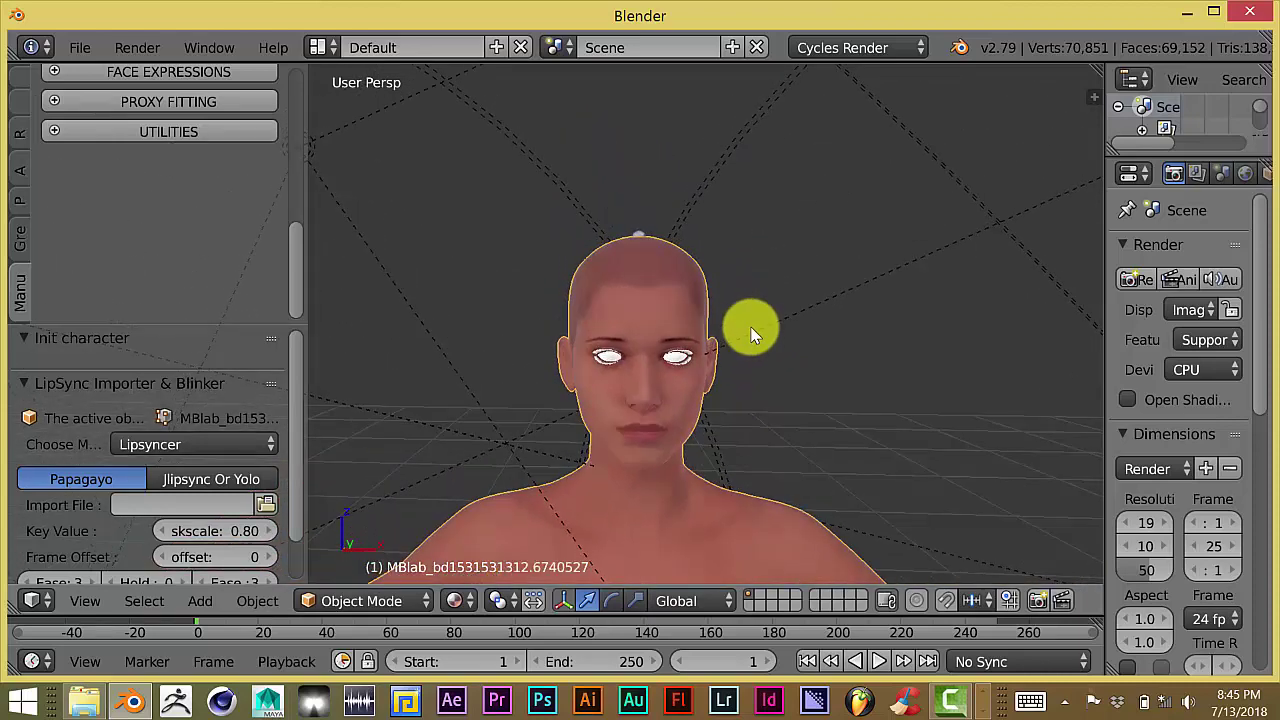
key("KP_5")
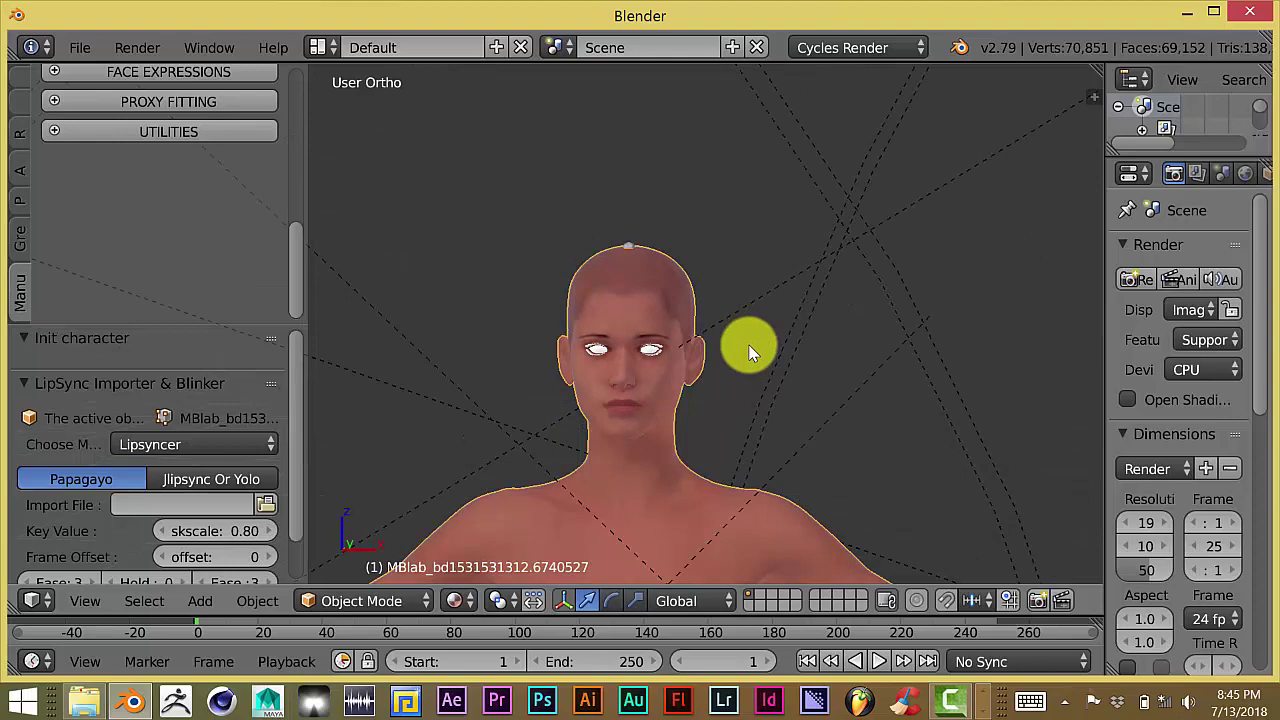
key("KP_1")
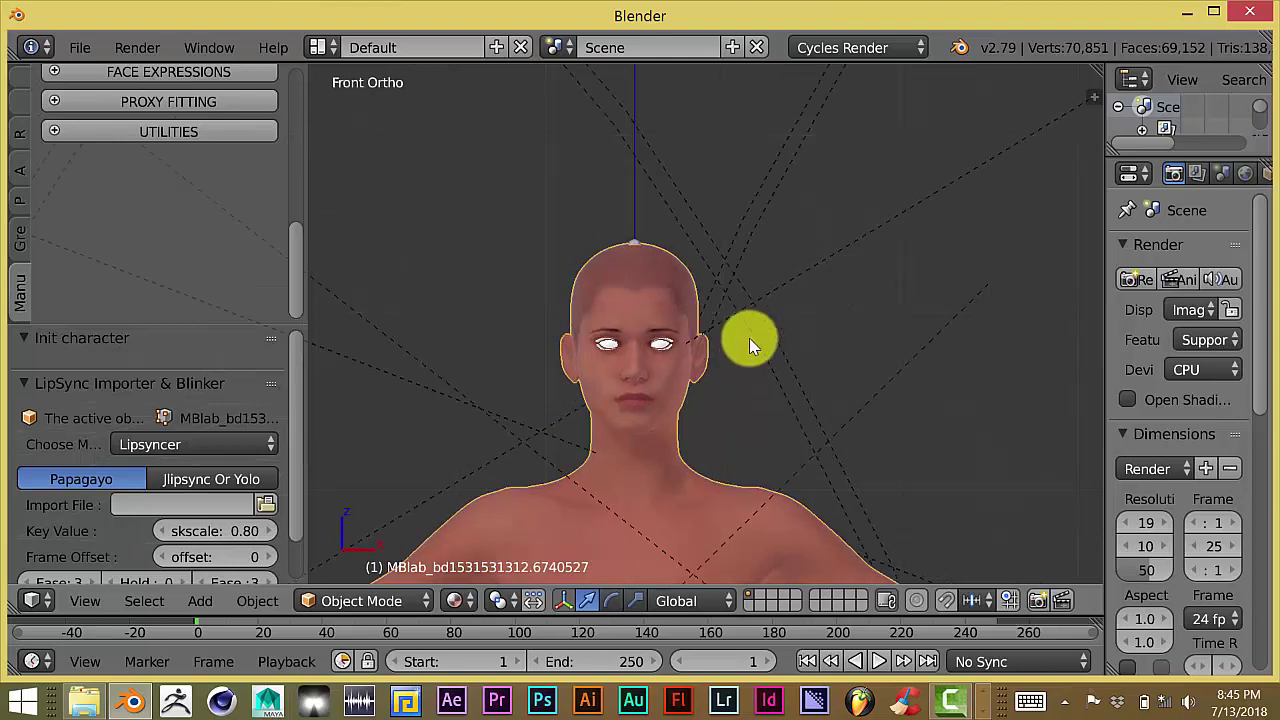
scroll(790, 345, "up", 3, "shift")
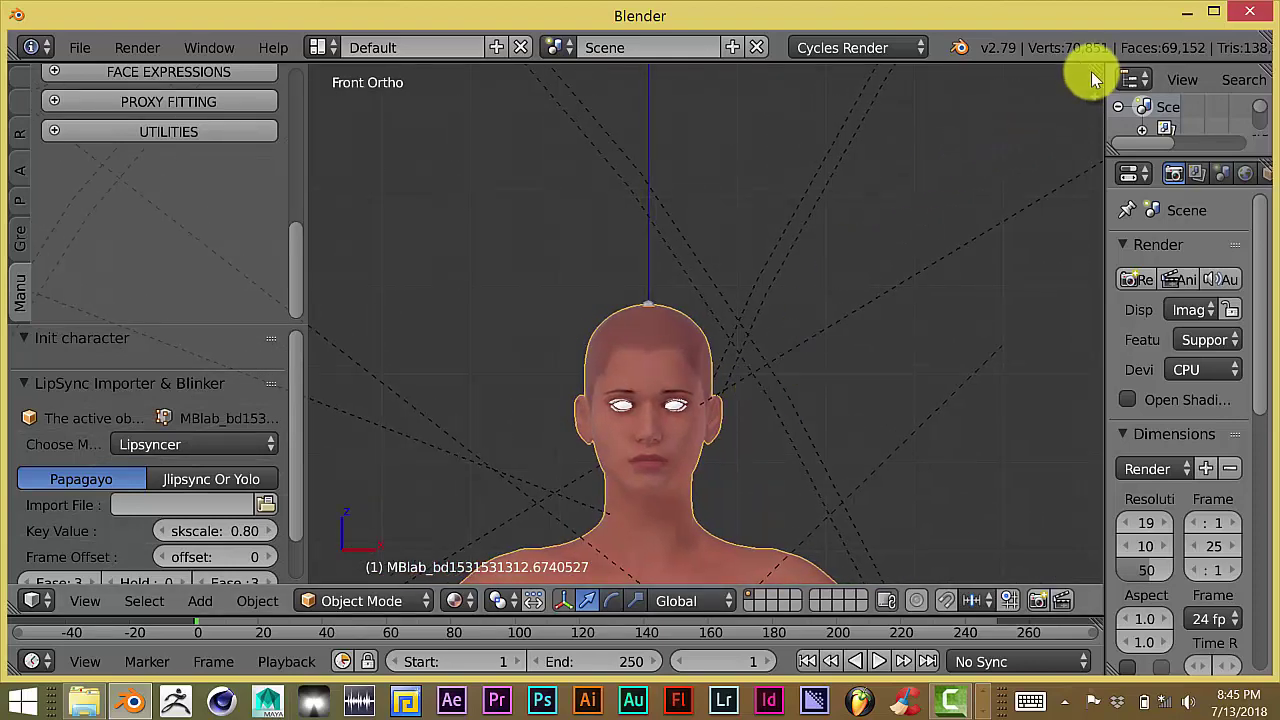
left_click_drag(1095, 75, 1040, 288)
left_click(43, 268)
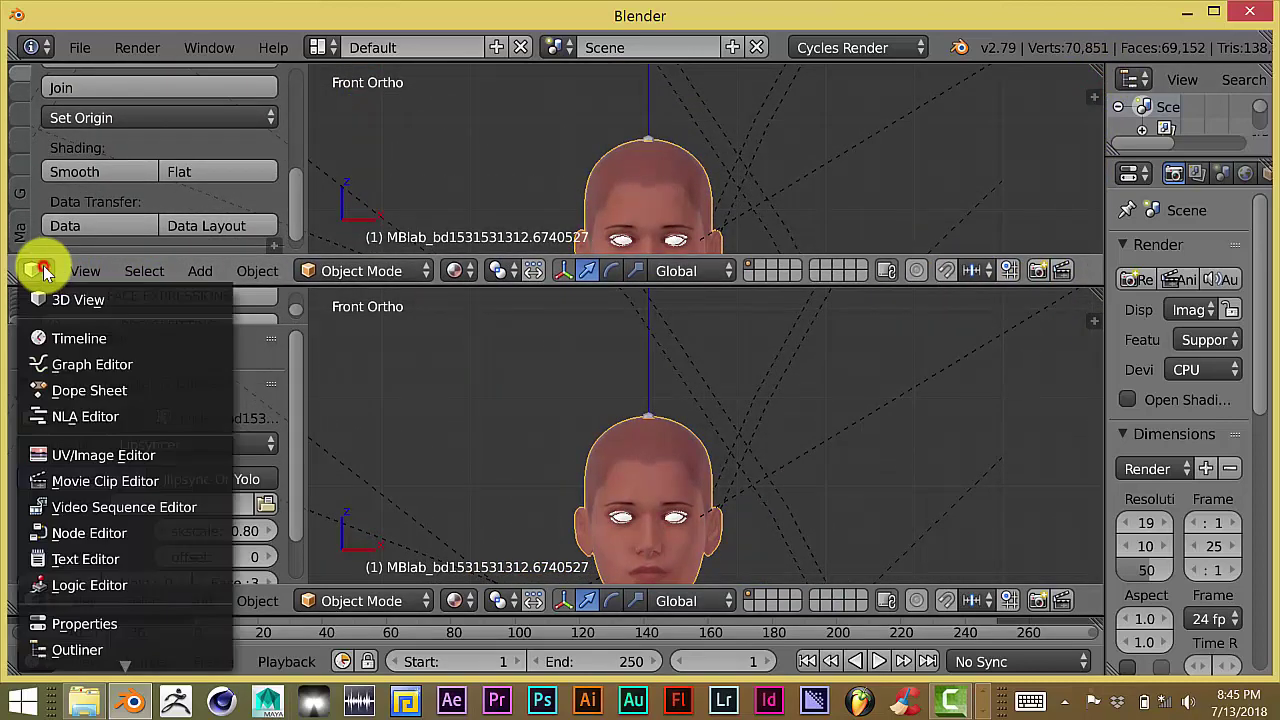
left_click(82, 533)
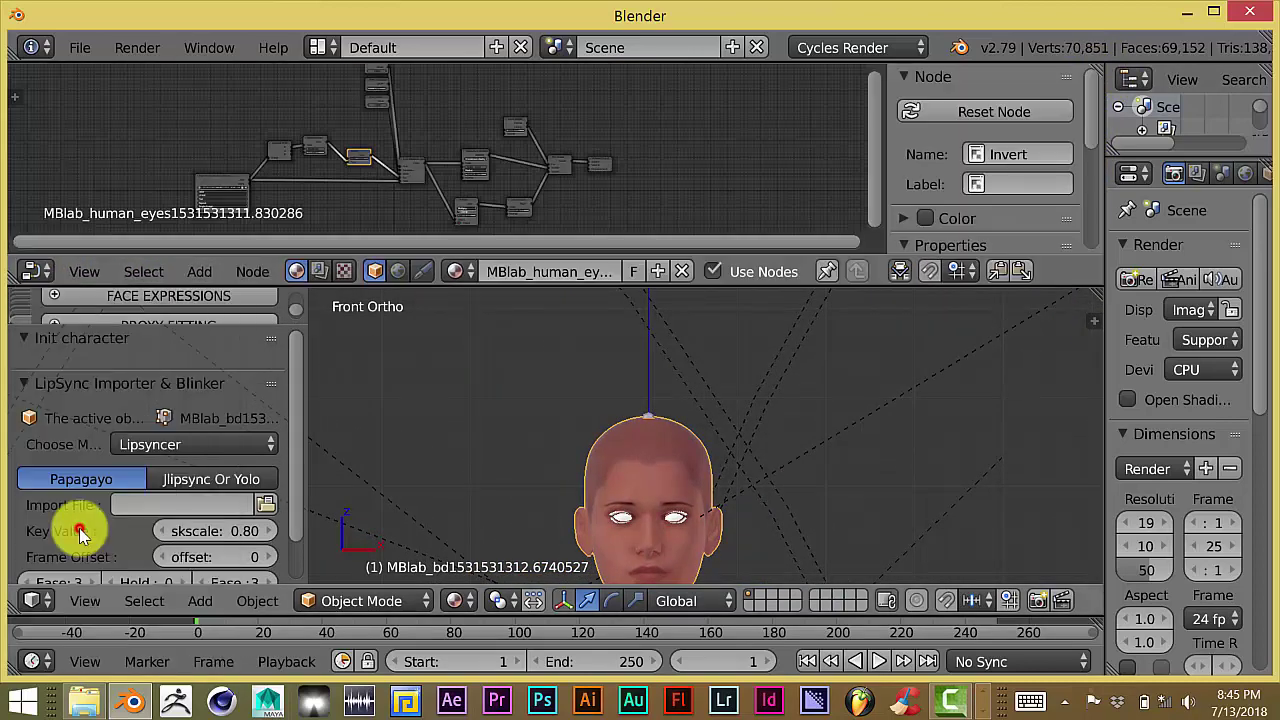
Show the body's material settings in a widened properties area and select the MBlab_human_skin material
scroll(490, 157, "up", 2)
middle_click_drag(351, 183, 530, 180)
scroll(1206, 175, "down", 5)
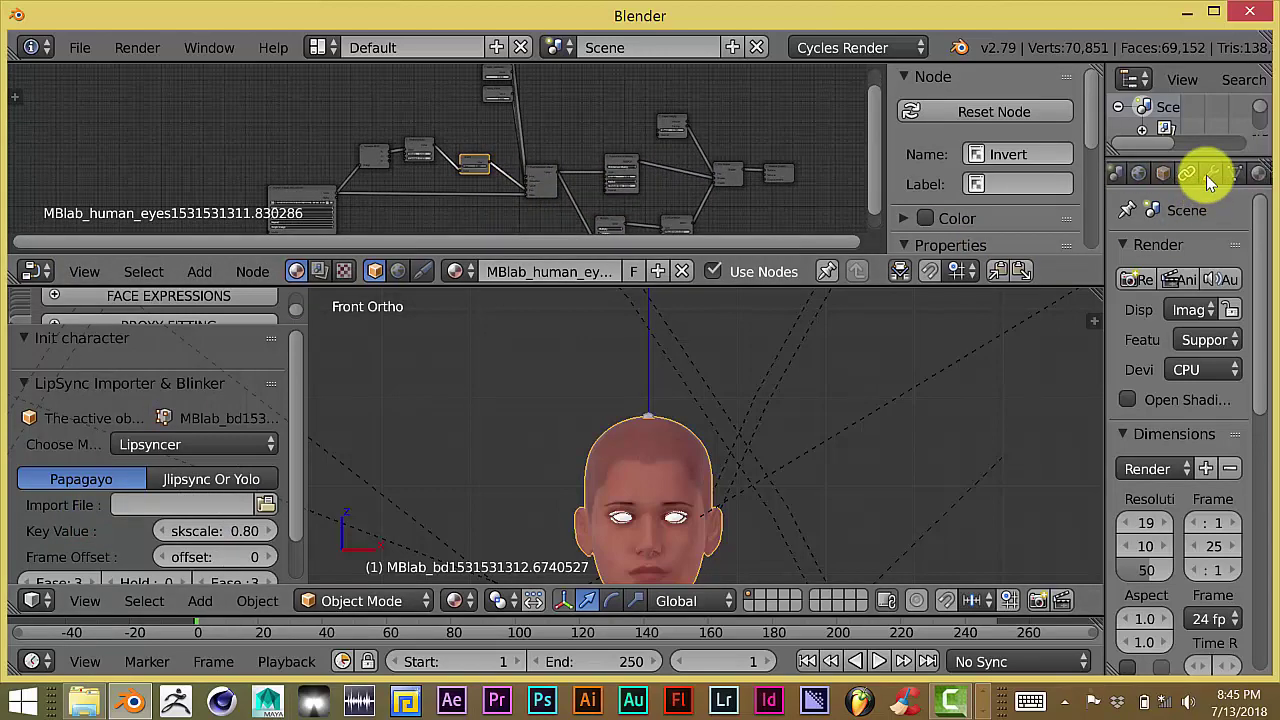
left_click(1244, 173)
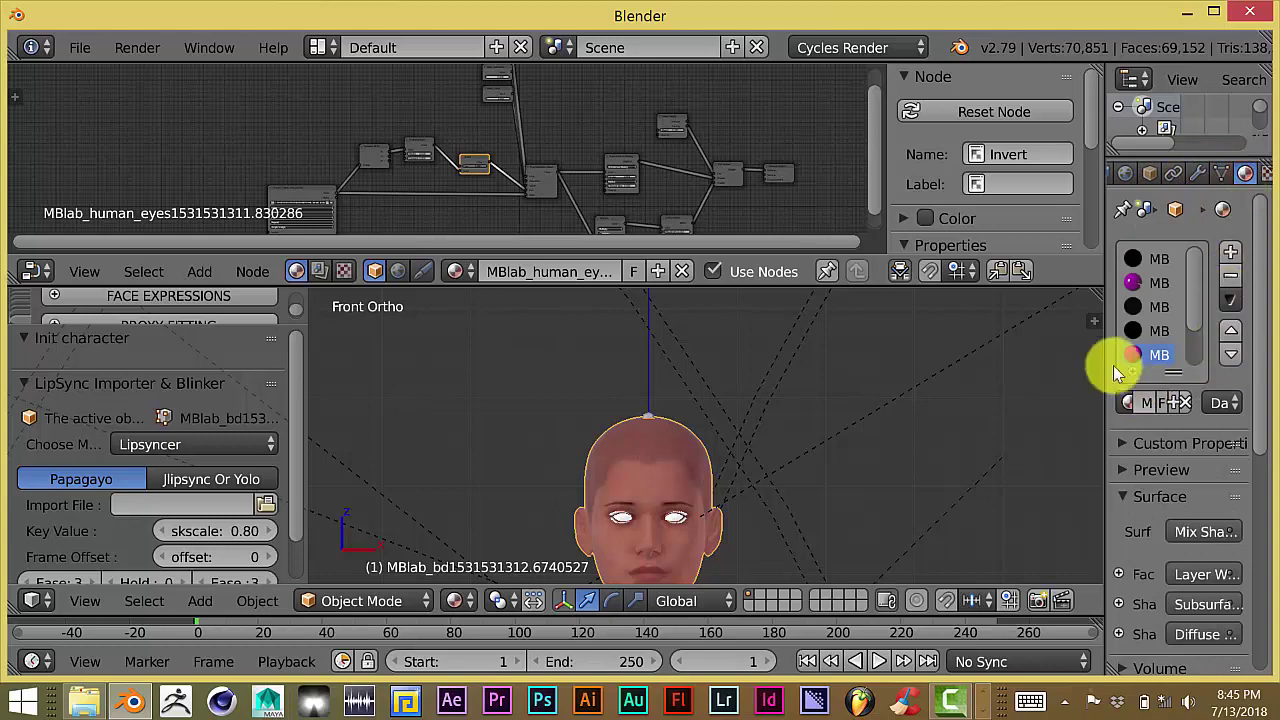
left_click_drag(1103, 332, 970, 333)
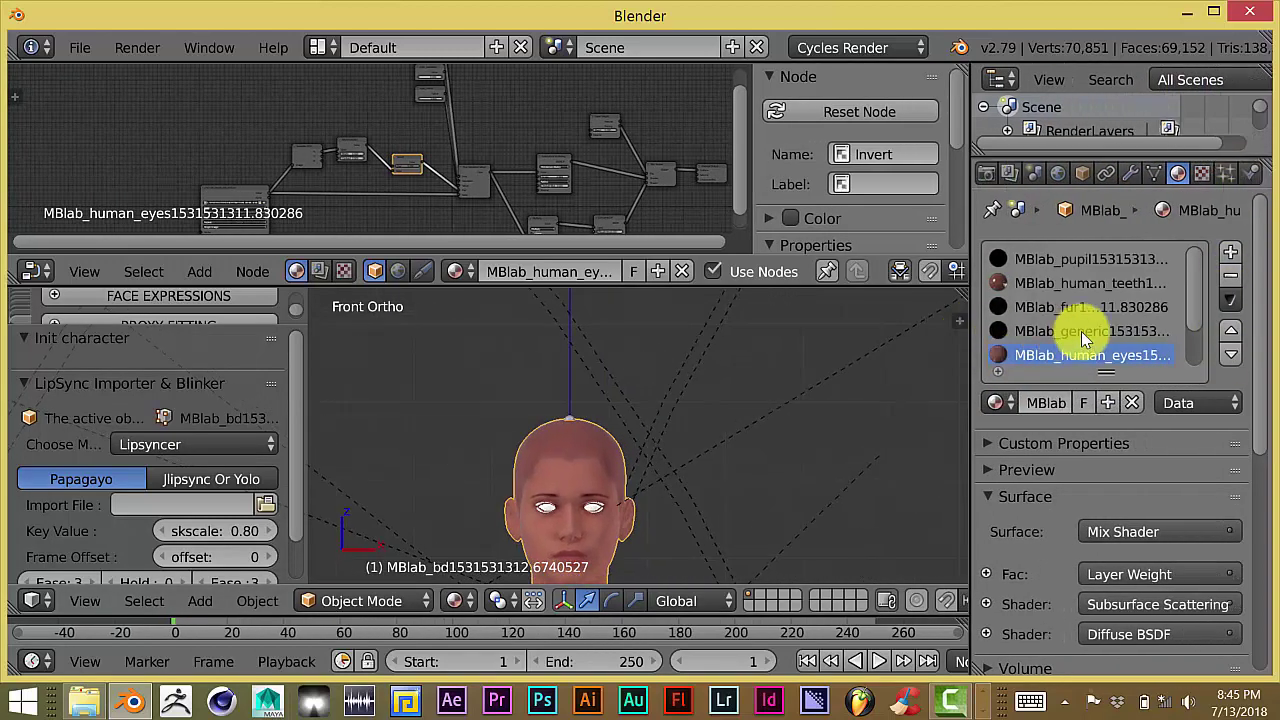
scroll(1081, 288, "down", 2)
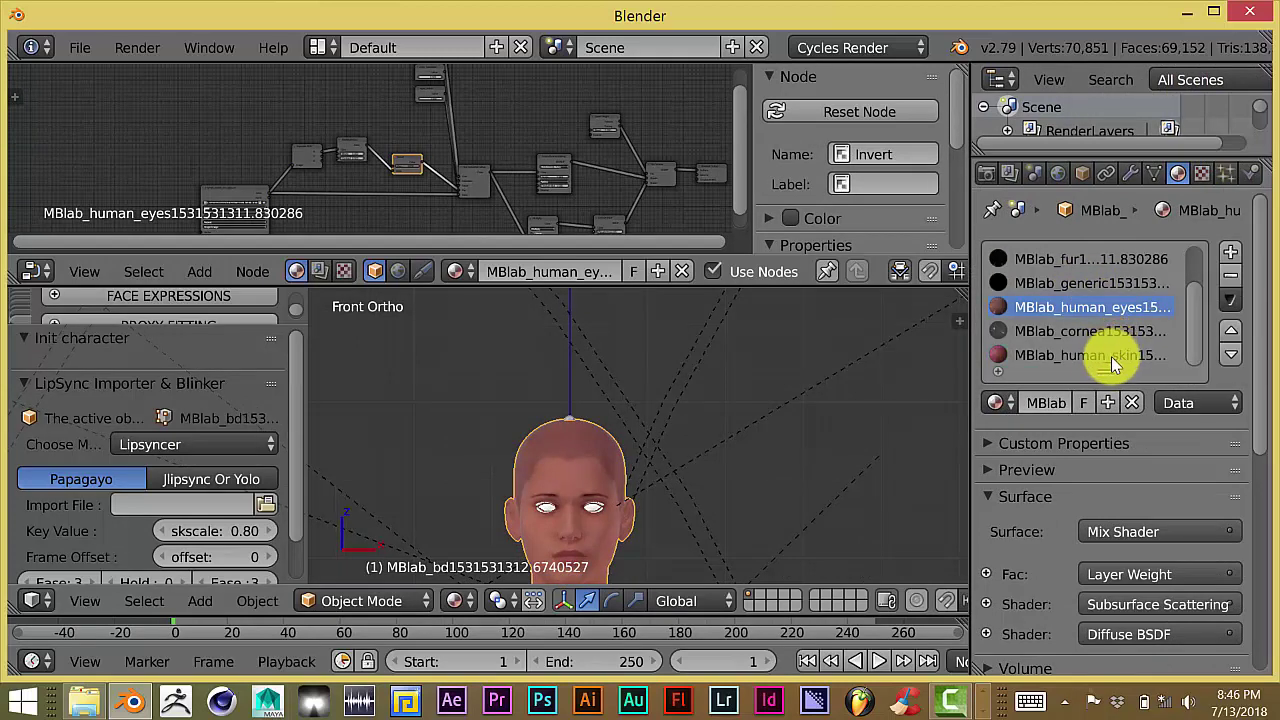
left_click(1097, 354)
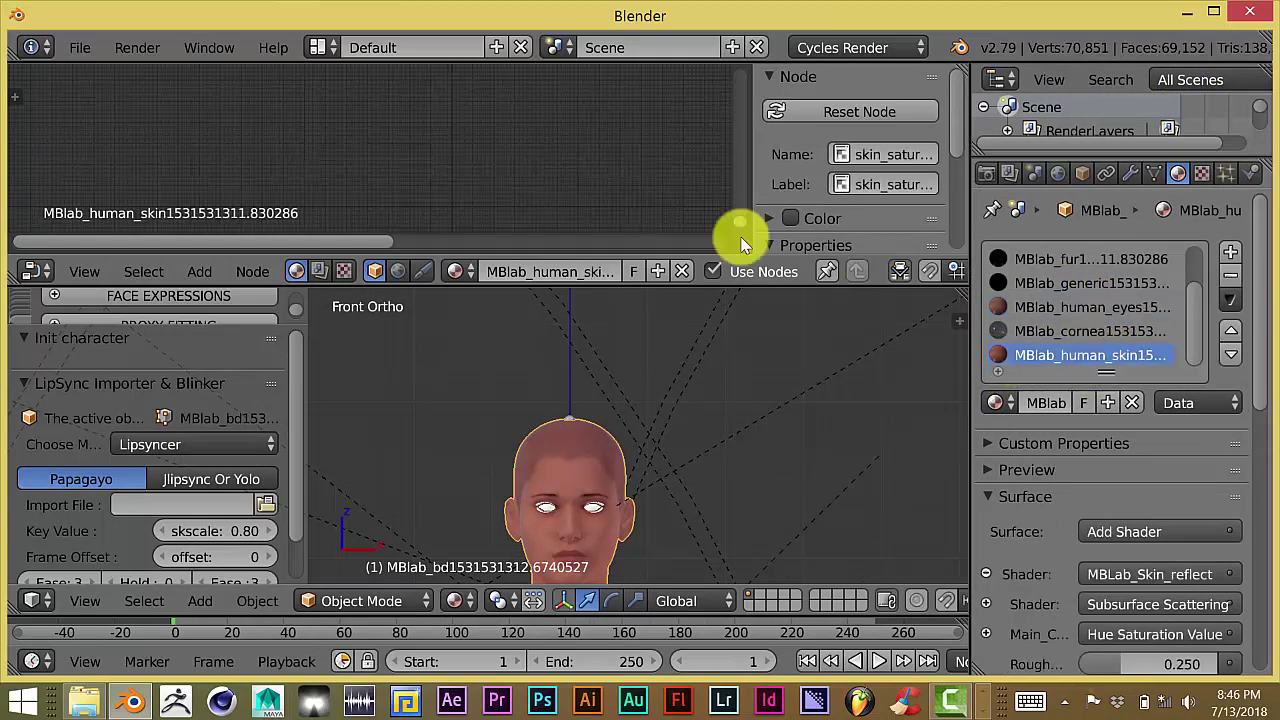
Unlink the current image from the Human_mblab_skn_diffuse node and start choosing a replacement image file
scroll(612, 203, "down", 3)
middle_click_drag(543, 149, 567, 206)
scroll(581, 205, "up", 5)
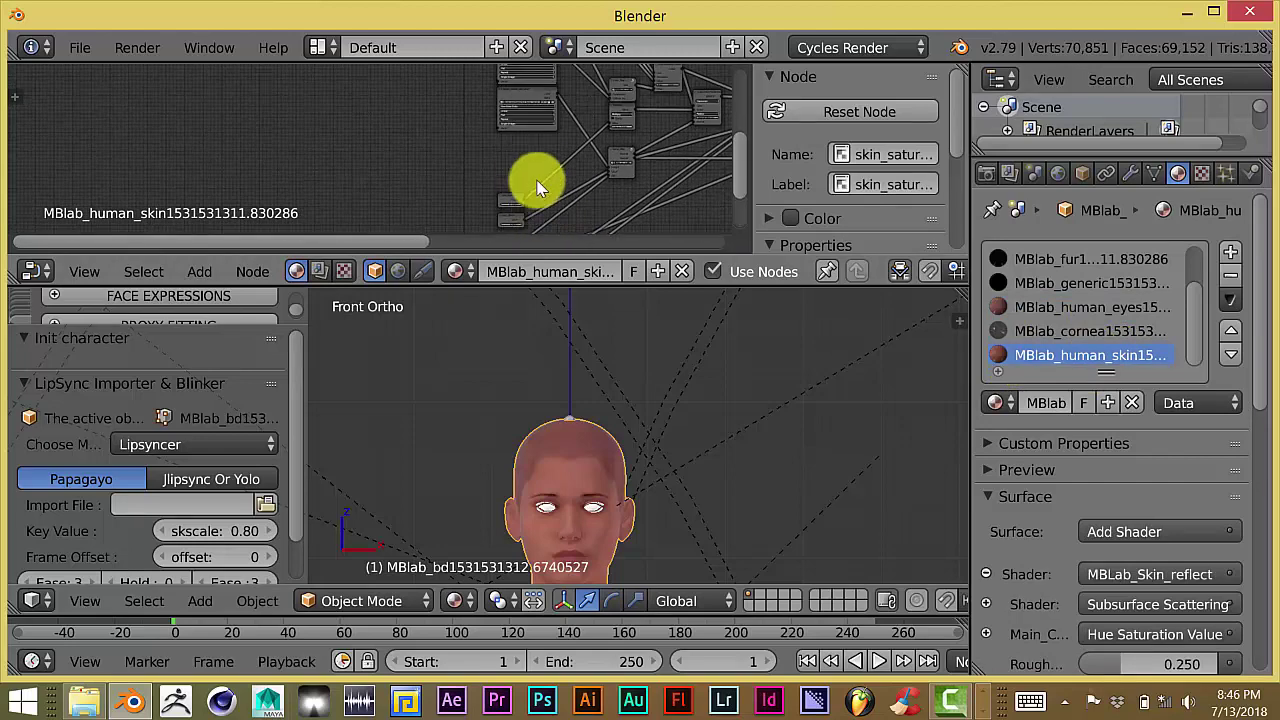
middle_click_drag(486, 119, 447, 152)
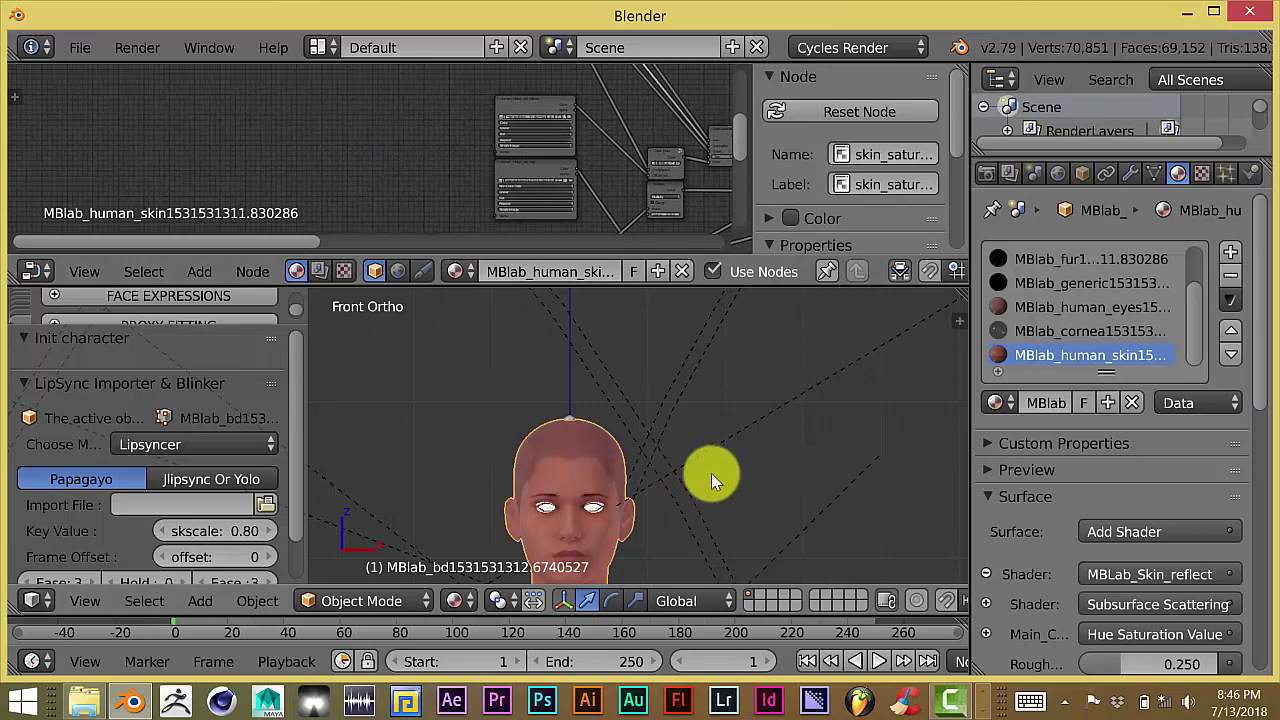
scroll(709, 420, "up", 5)
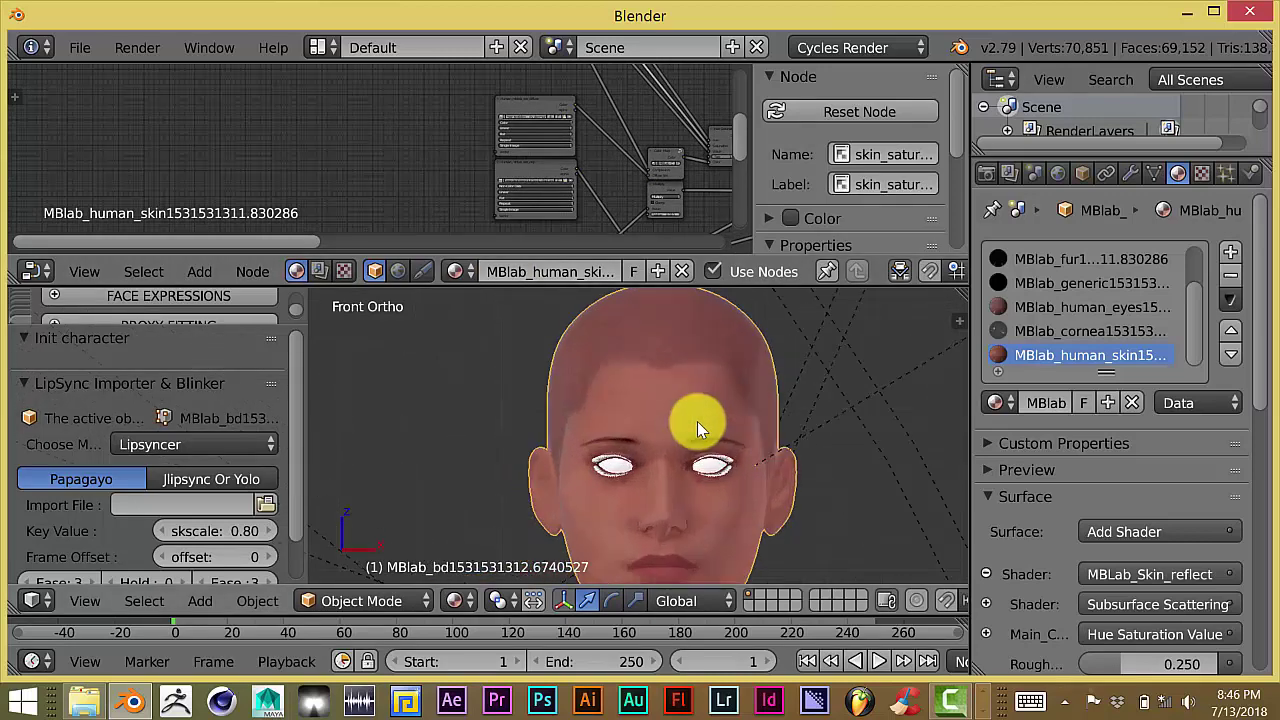
scroll(682, 408, "down", 2, "shift")
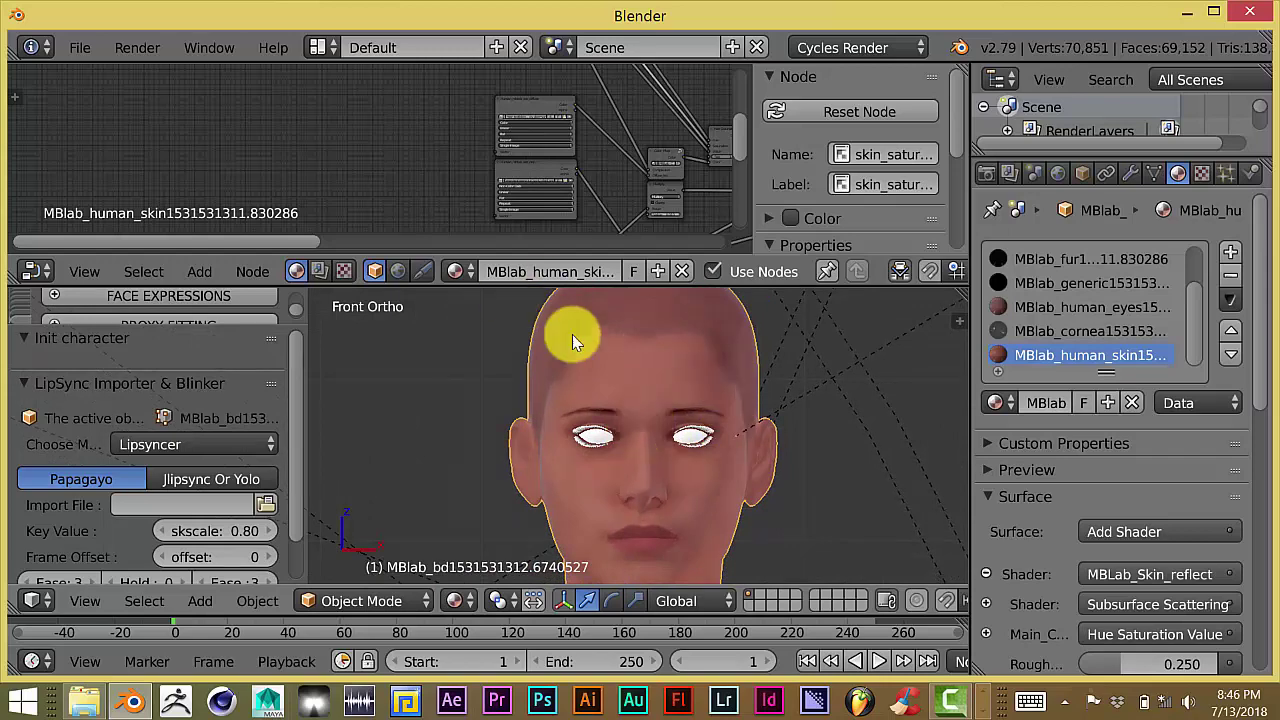
scroll(423, 194, "up", 3)
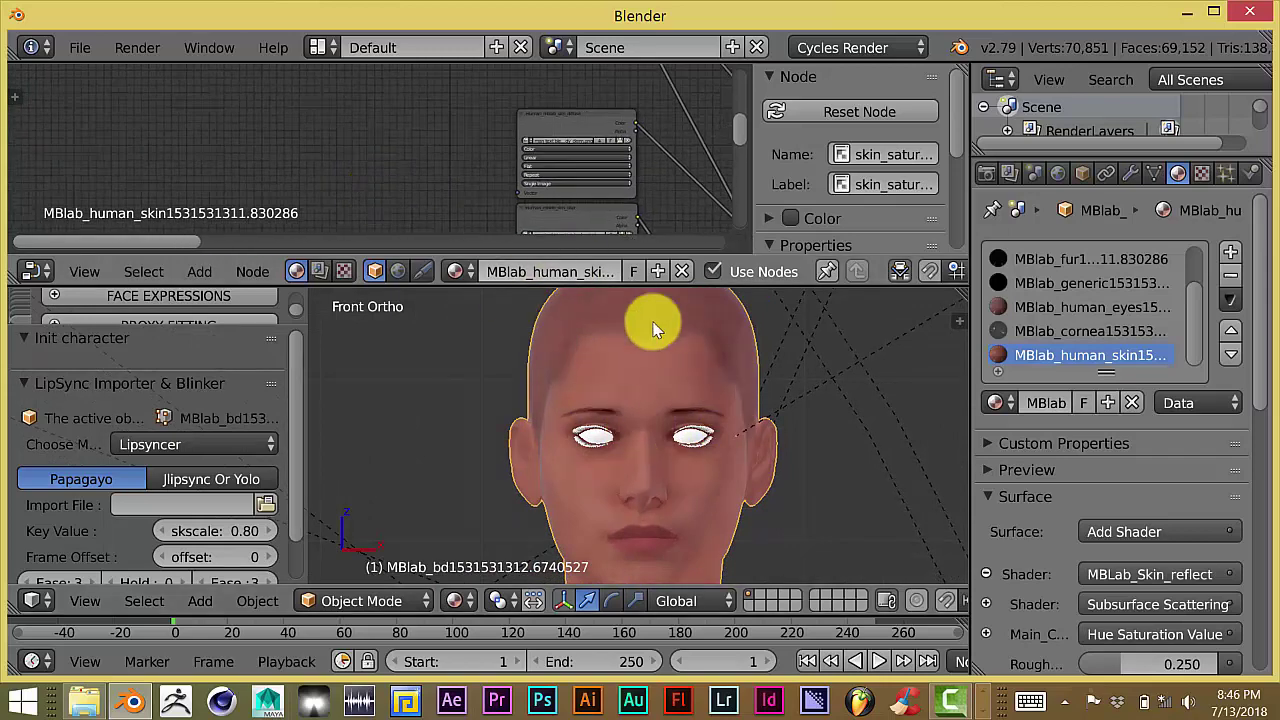
scroll(508, 204, "up", 5)
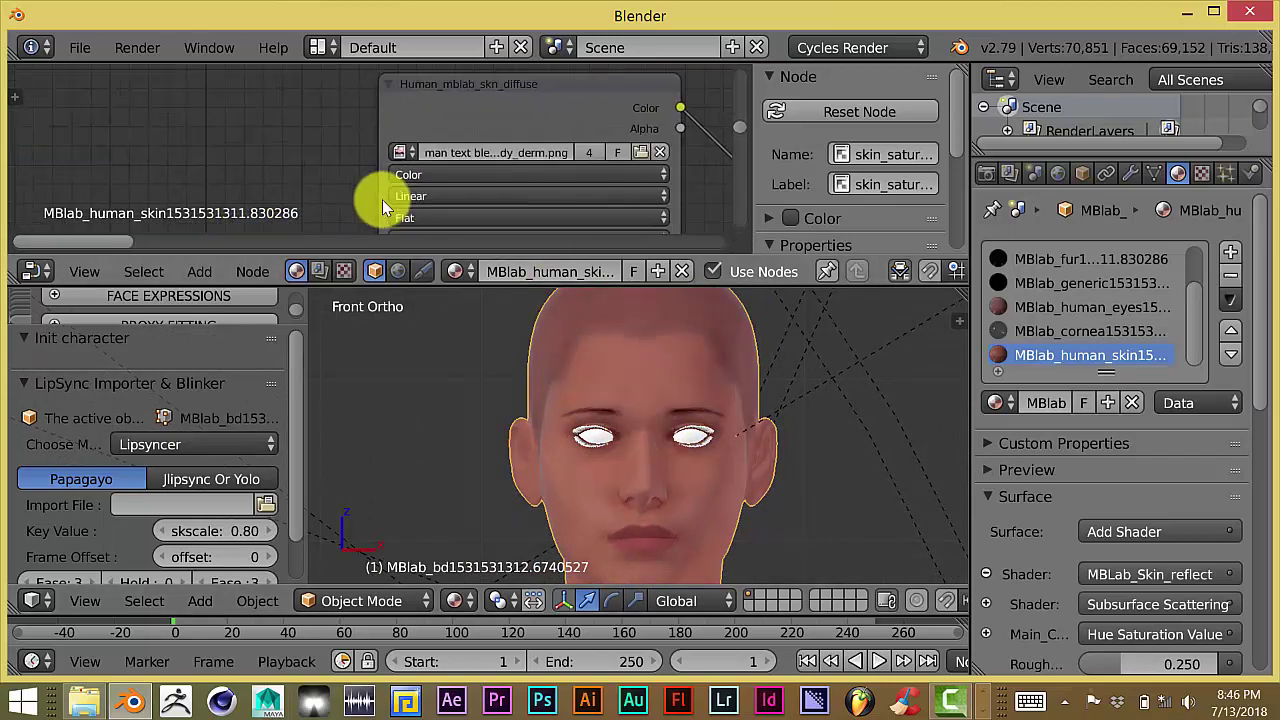
scroll(530, 157, "up", 1)
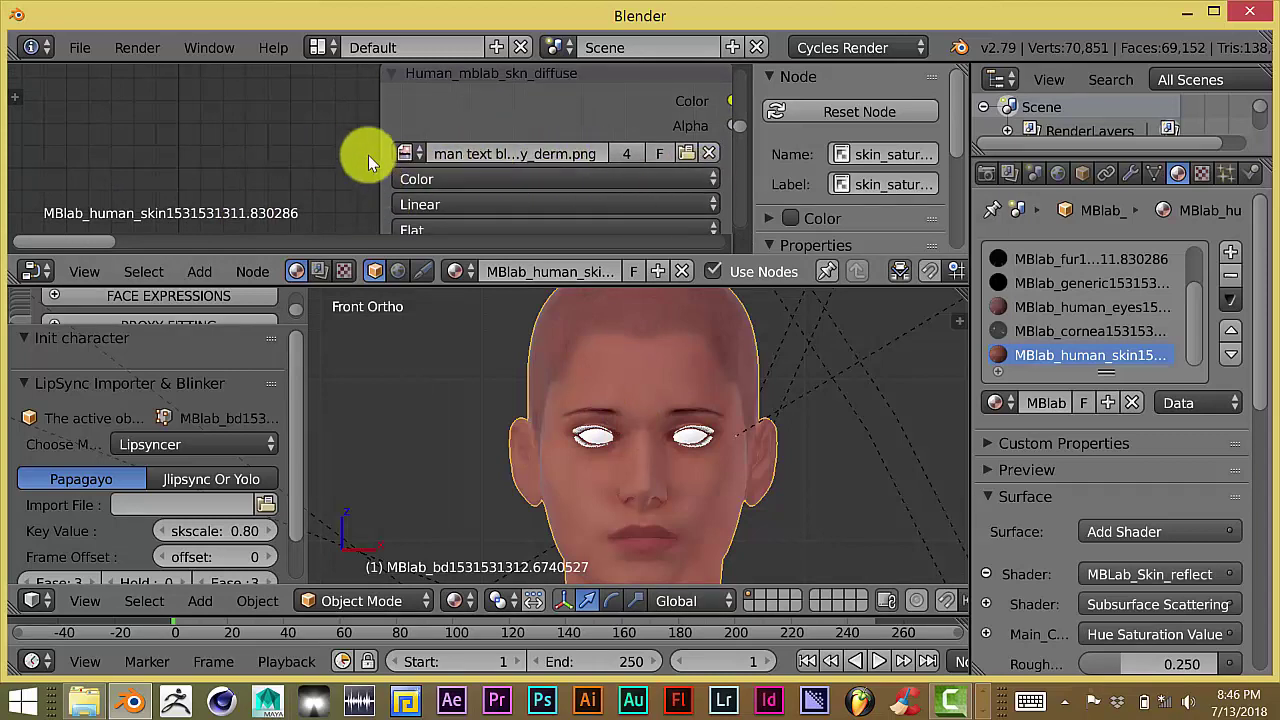
middle_click_drag(368, 155, 297, 149)
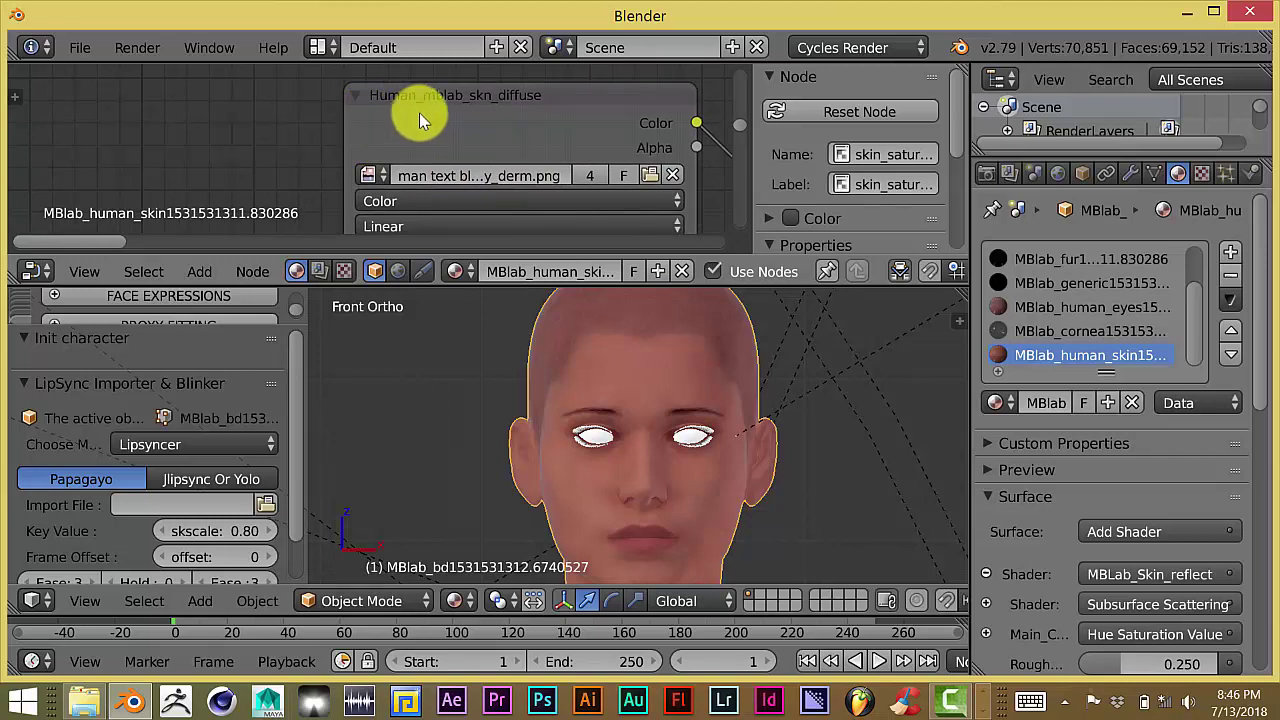
middle_click_drag(449, 136, 427, 124)
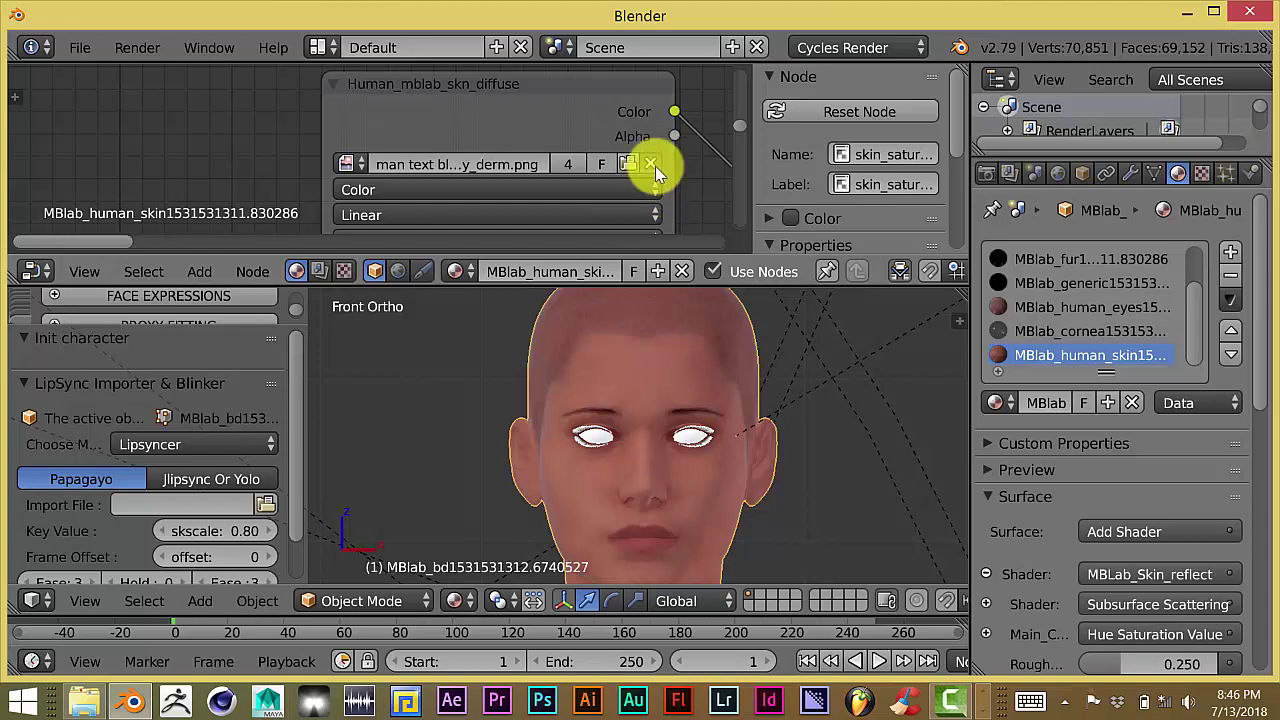
left_click(651, 163)
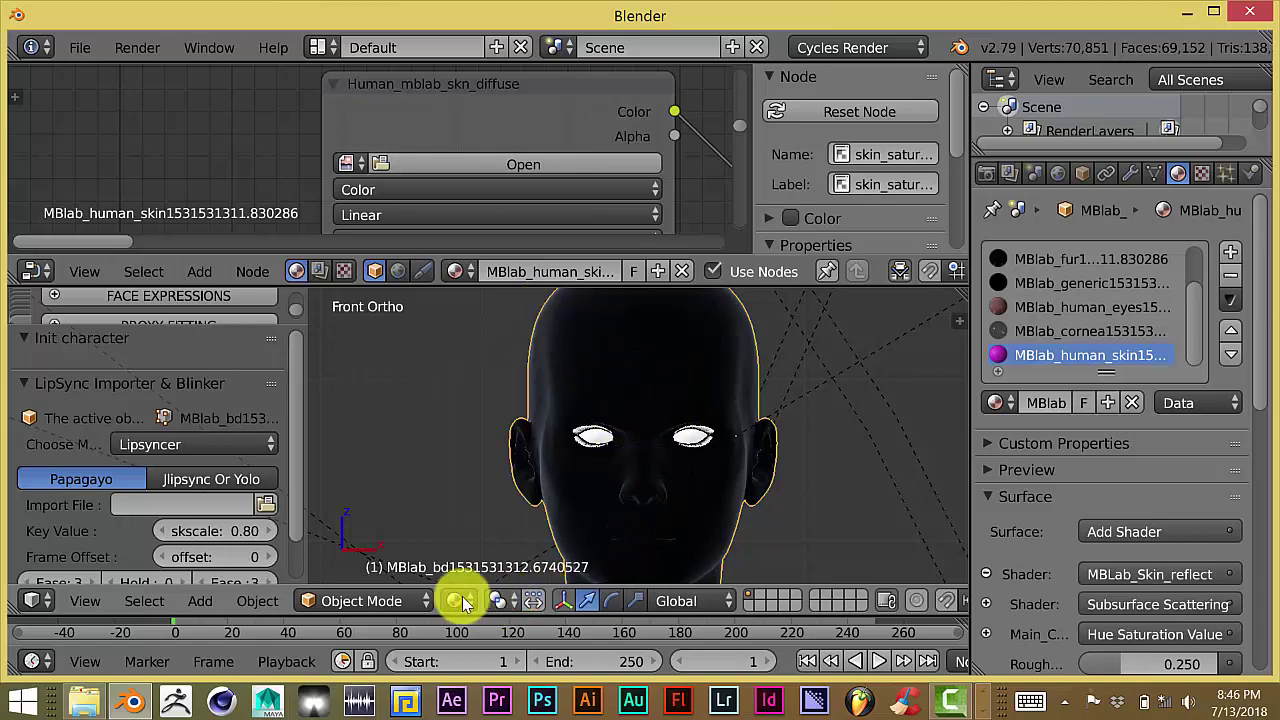
left_click(478, 163)
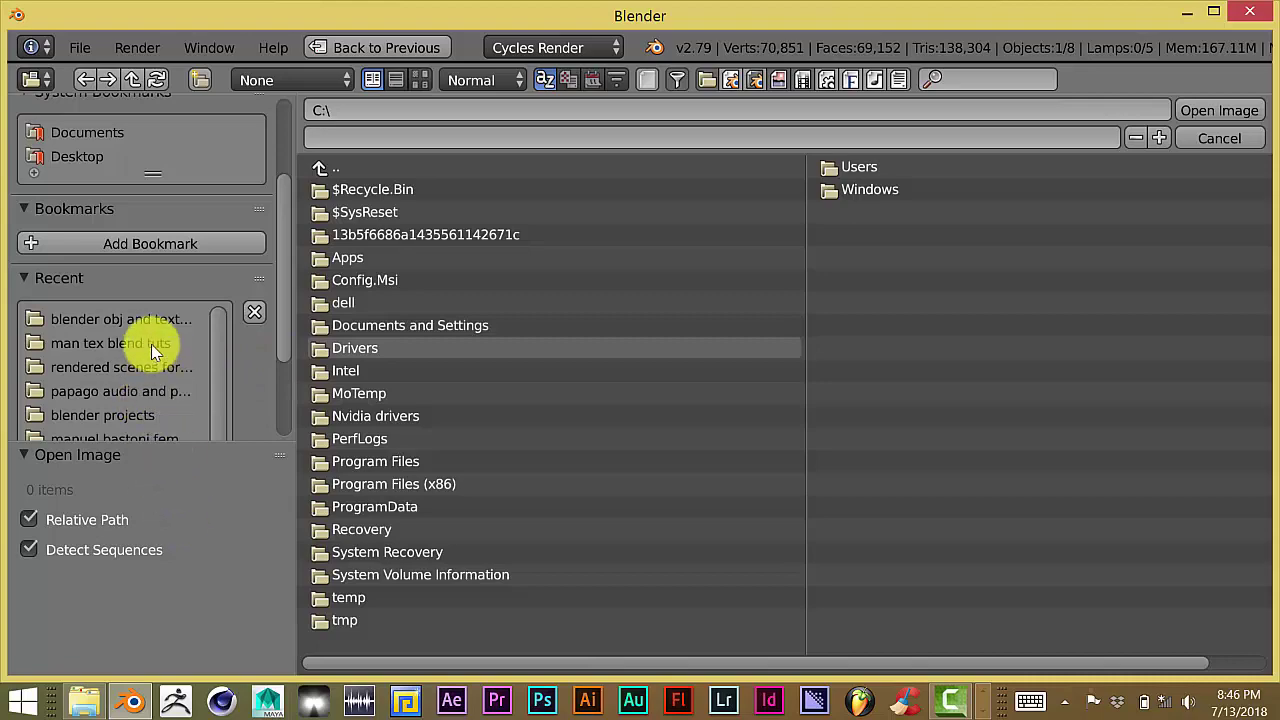
Switch to File Explorer and check the man tex blend tuts and manuel bastoni female textures folders for the exported maps
left_click(86, 692)
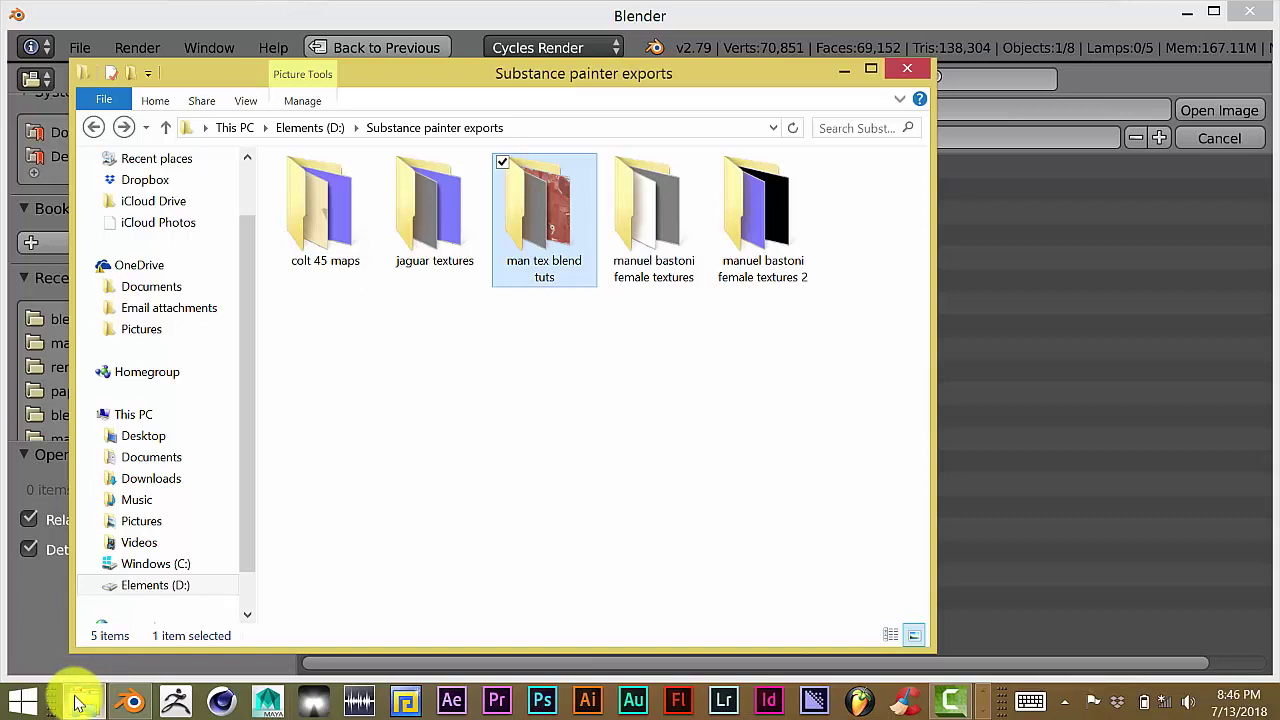
double_click(523, 234)
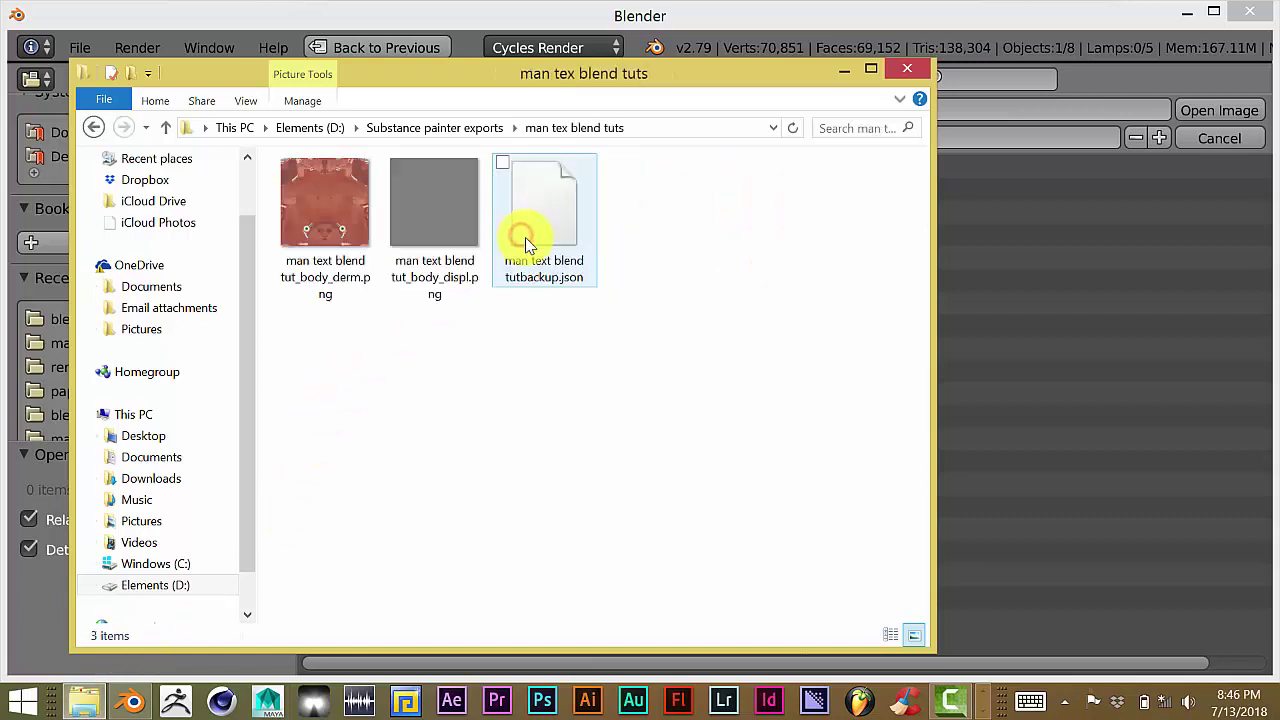
key("BackSpace")
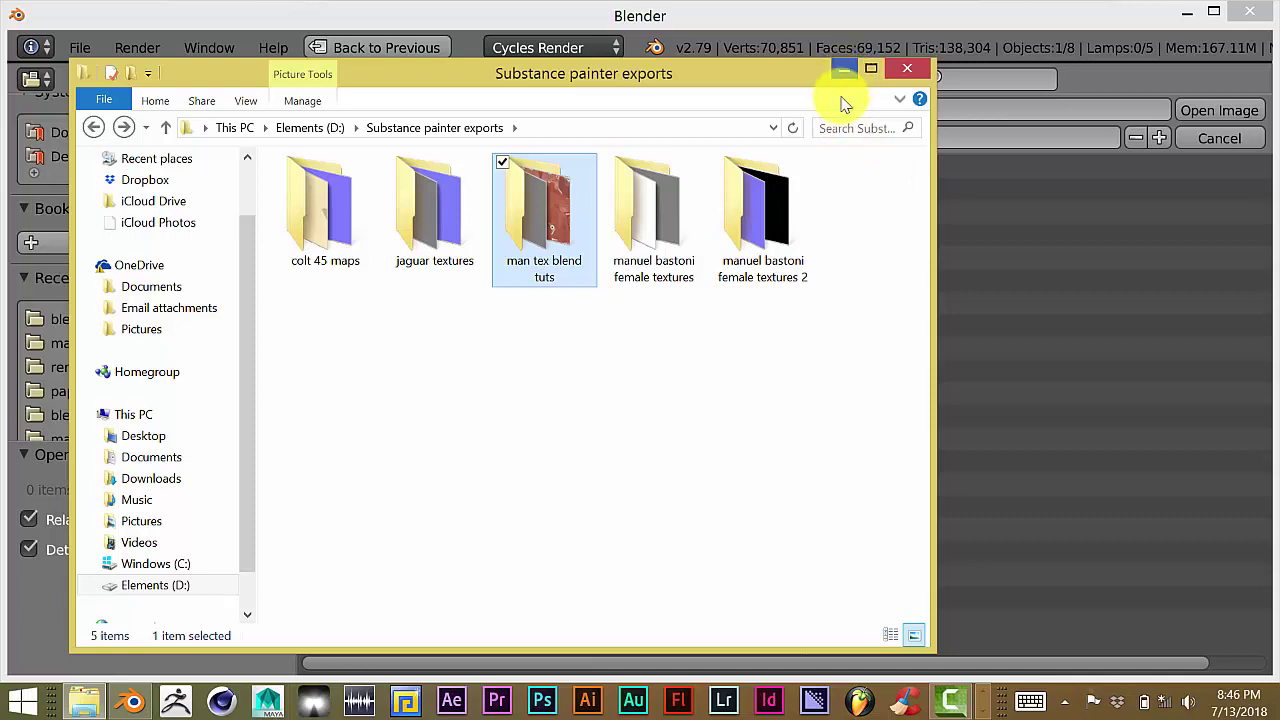
double_click(662, 222)
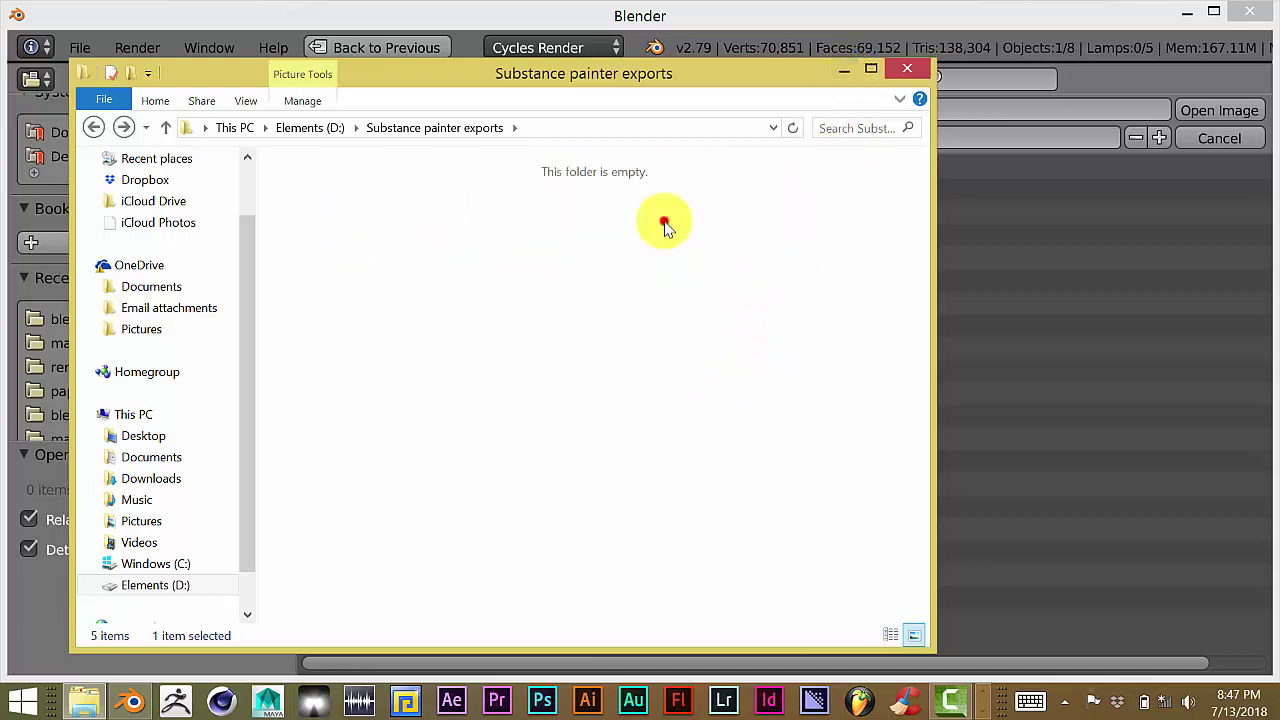
key("BackSpace")
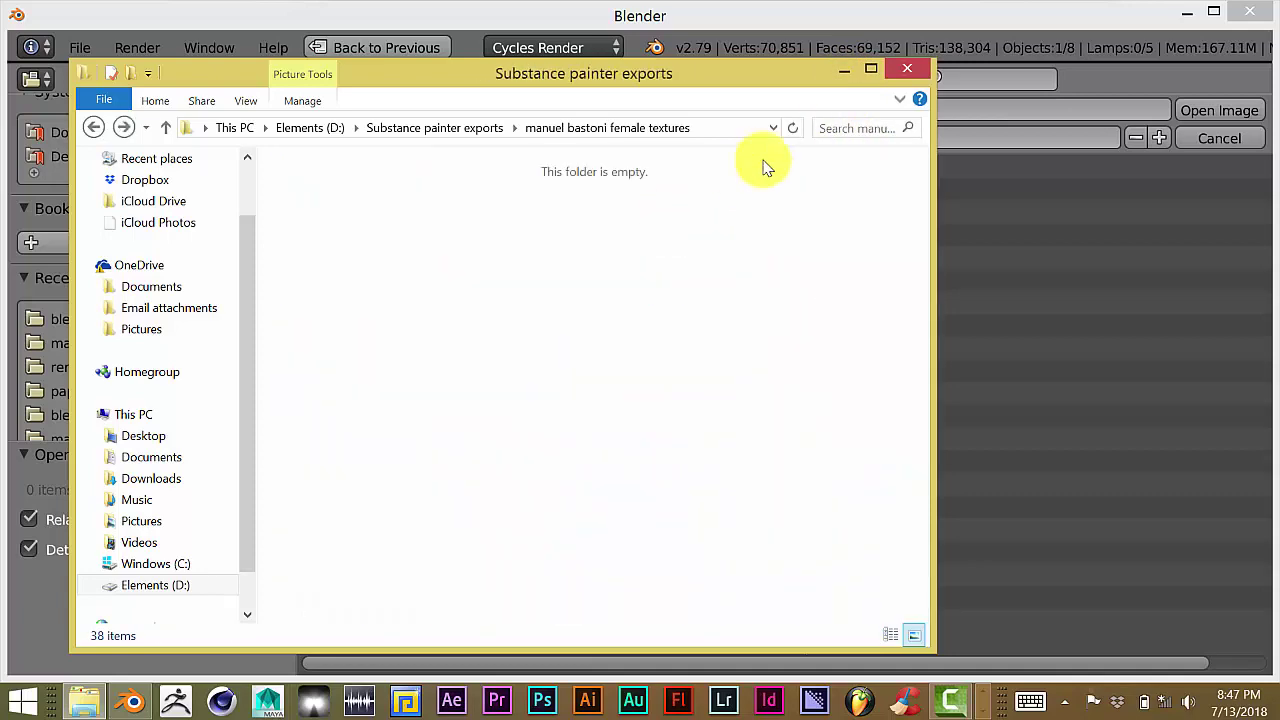
Return to Blender and browse to the Elements (D:) drive for the diffuse image
left_click(845, 70)
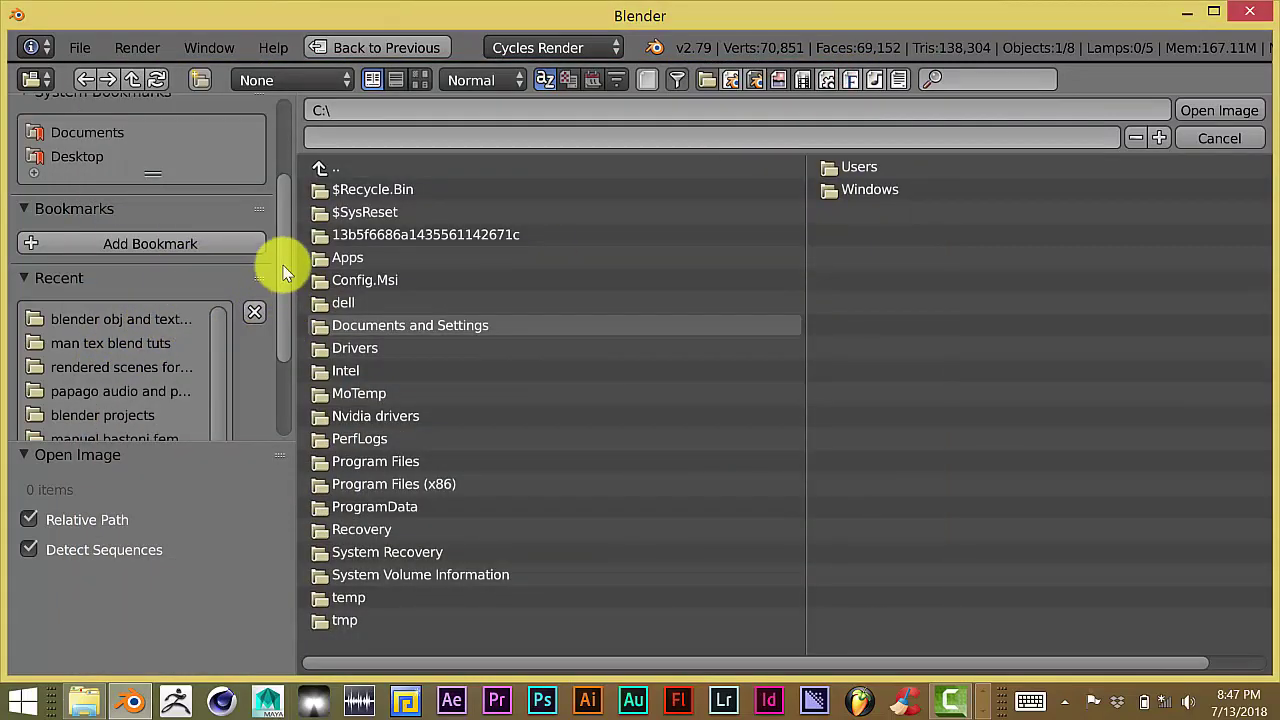
left_click_drag(286, 251, 285, 183)
left_click(128, 176)
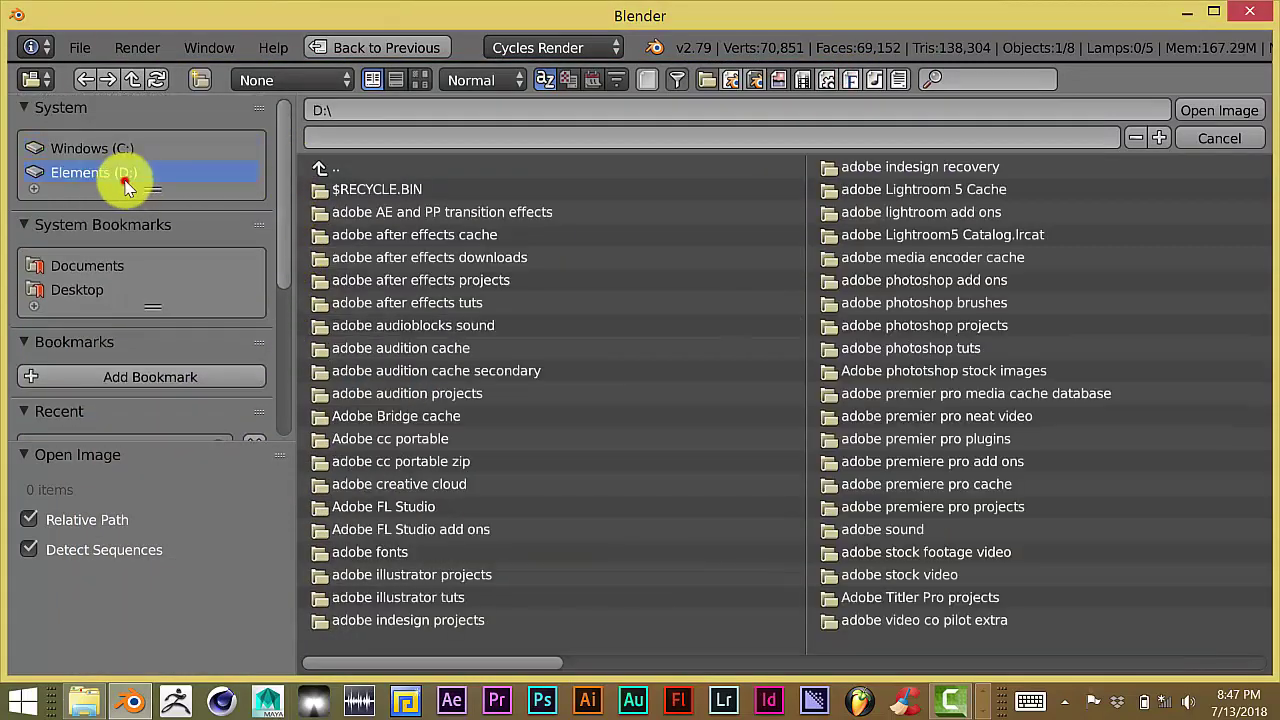
scroll(592, 477, "right", 3)
scroll(594, 476, "right", 6)
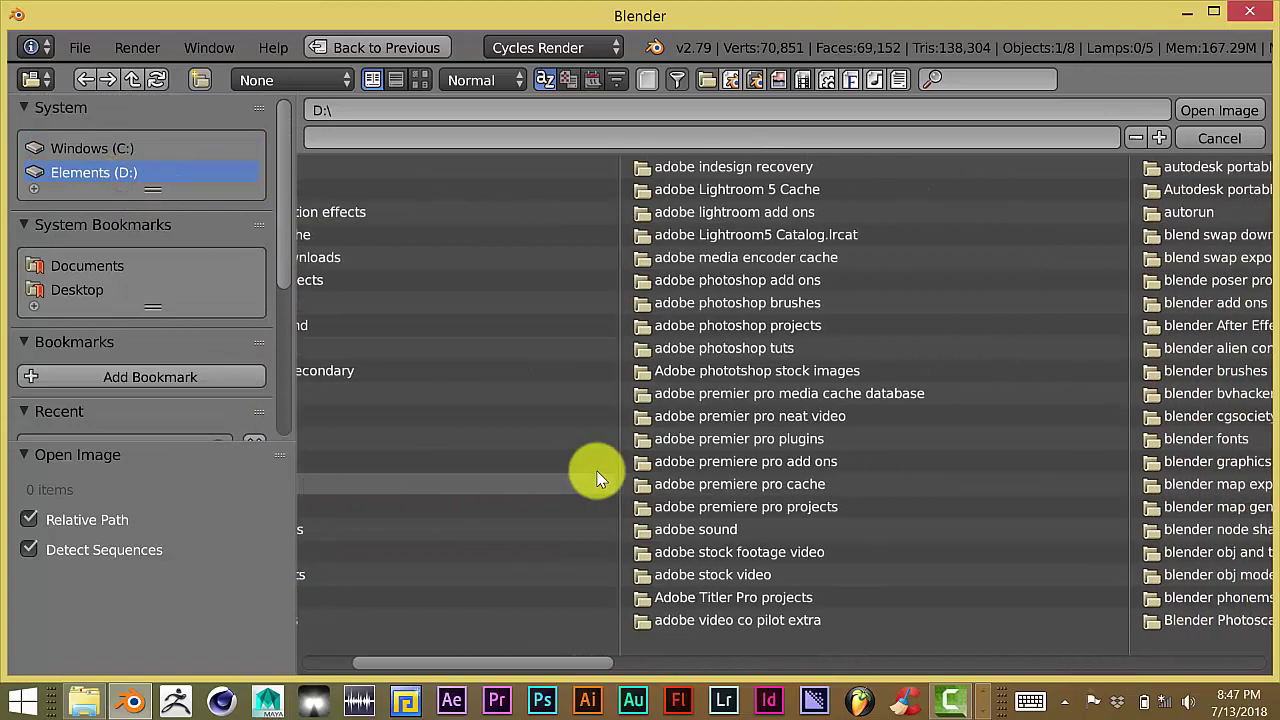
scroll(755, 507, "right", 4)
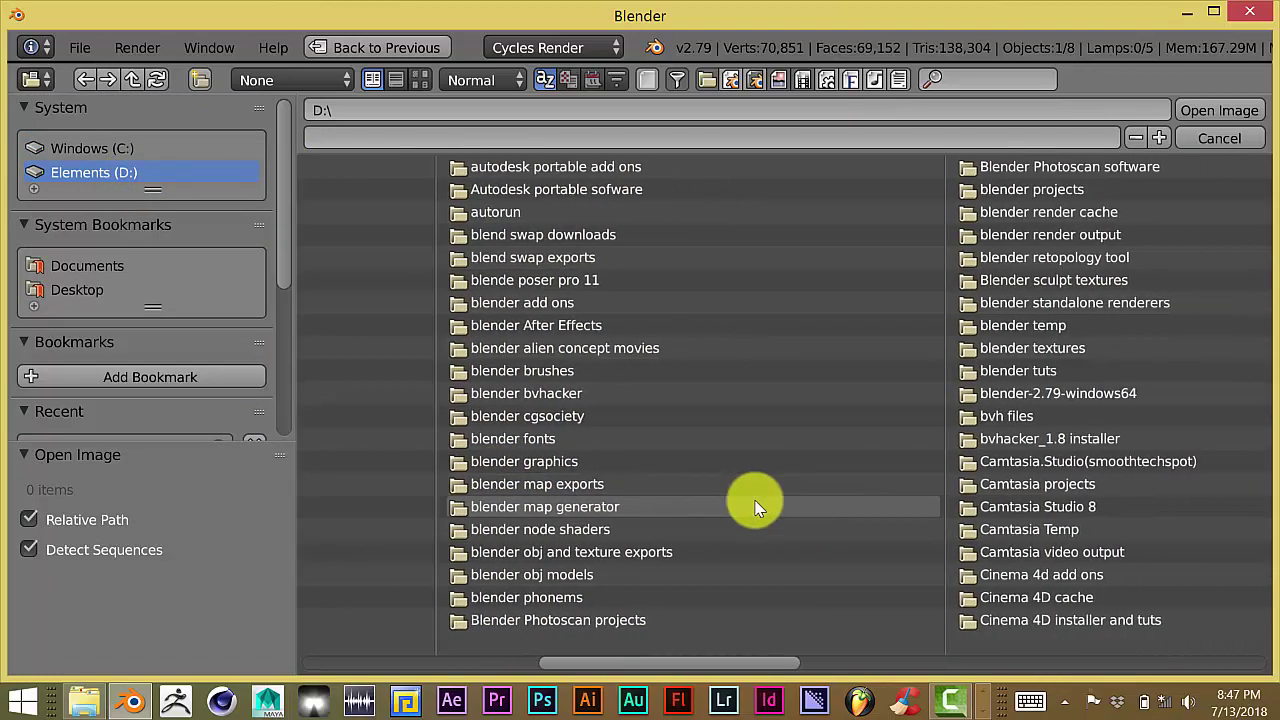
scroll(757, 508, "down", 5)
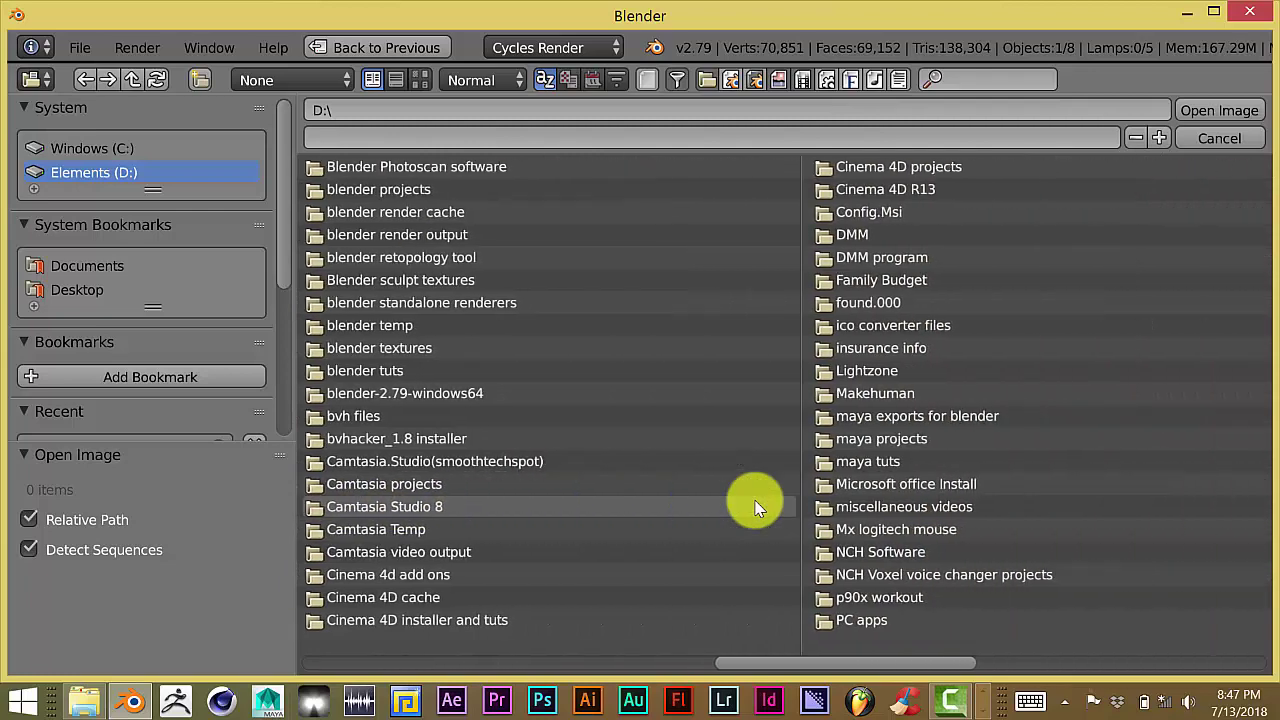
scroll(757, 508, "down", 2)
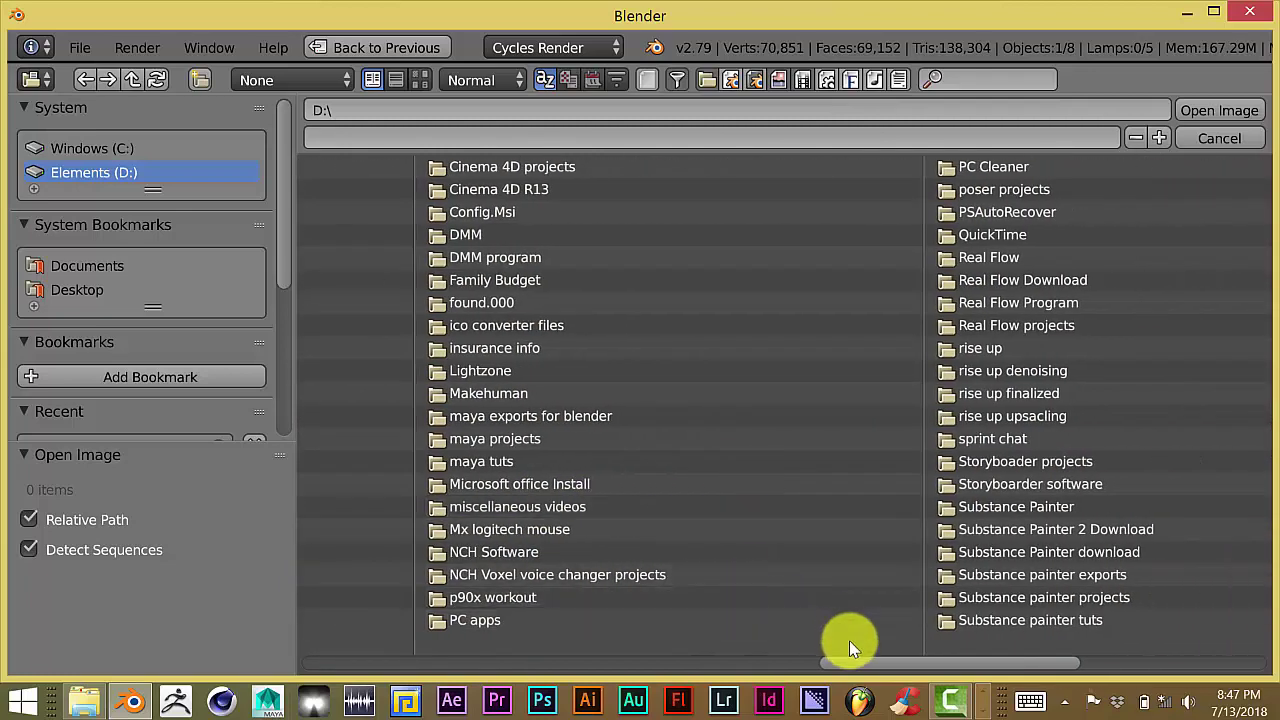
left_click(990, 578)
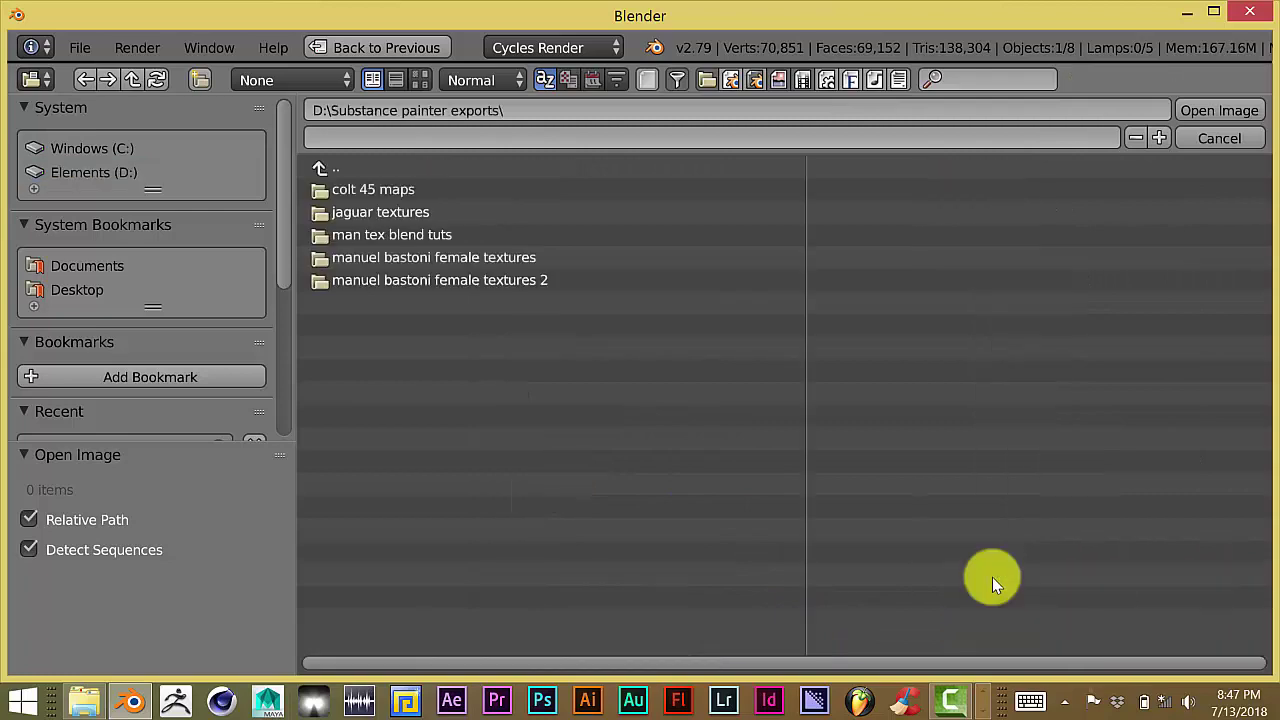
key("BackSpace")
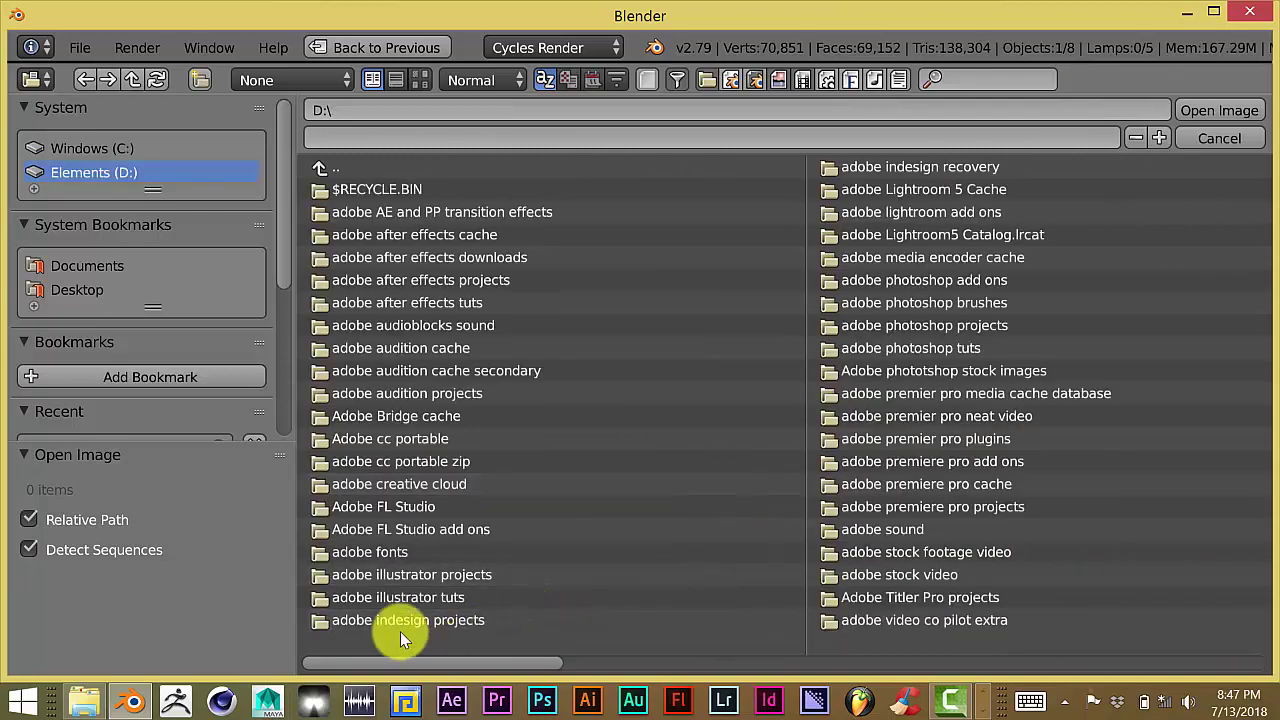
Open the man tex folder inside Substance painter projects on the D: drive
scroll(823, 571, "down", 6)
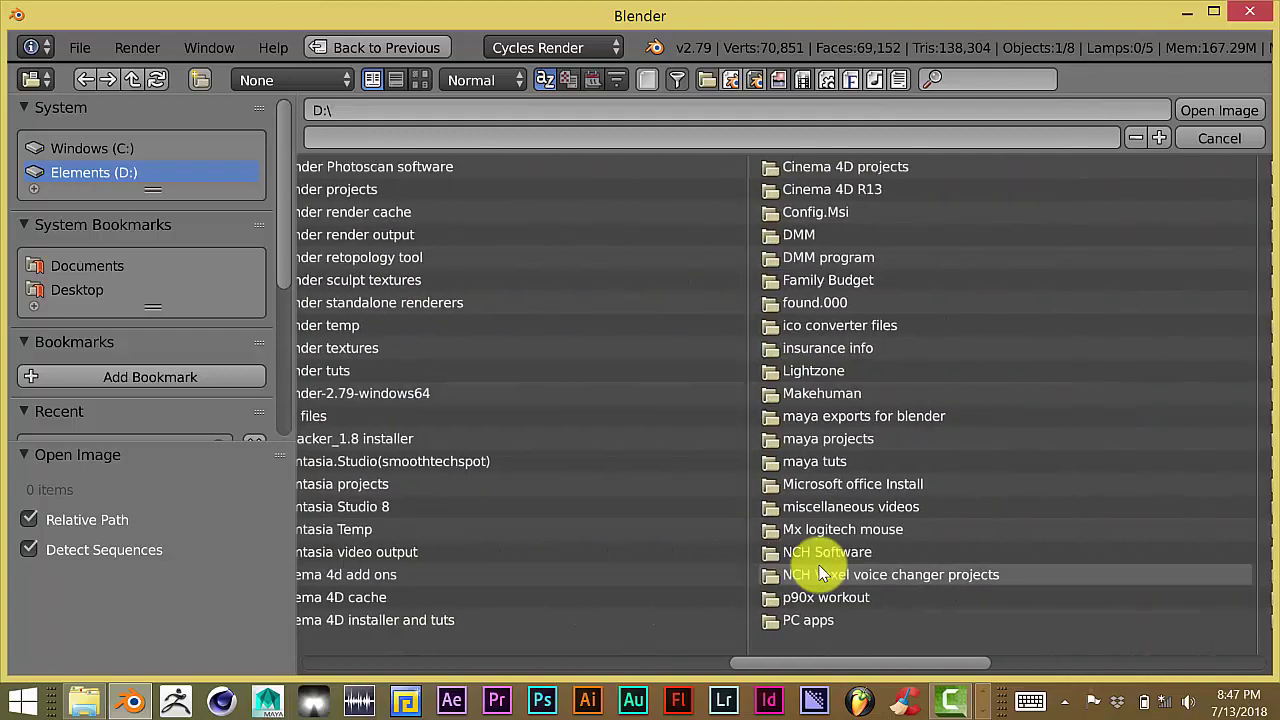
scroll(820, 572, "down", 5)
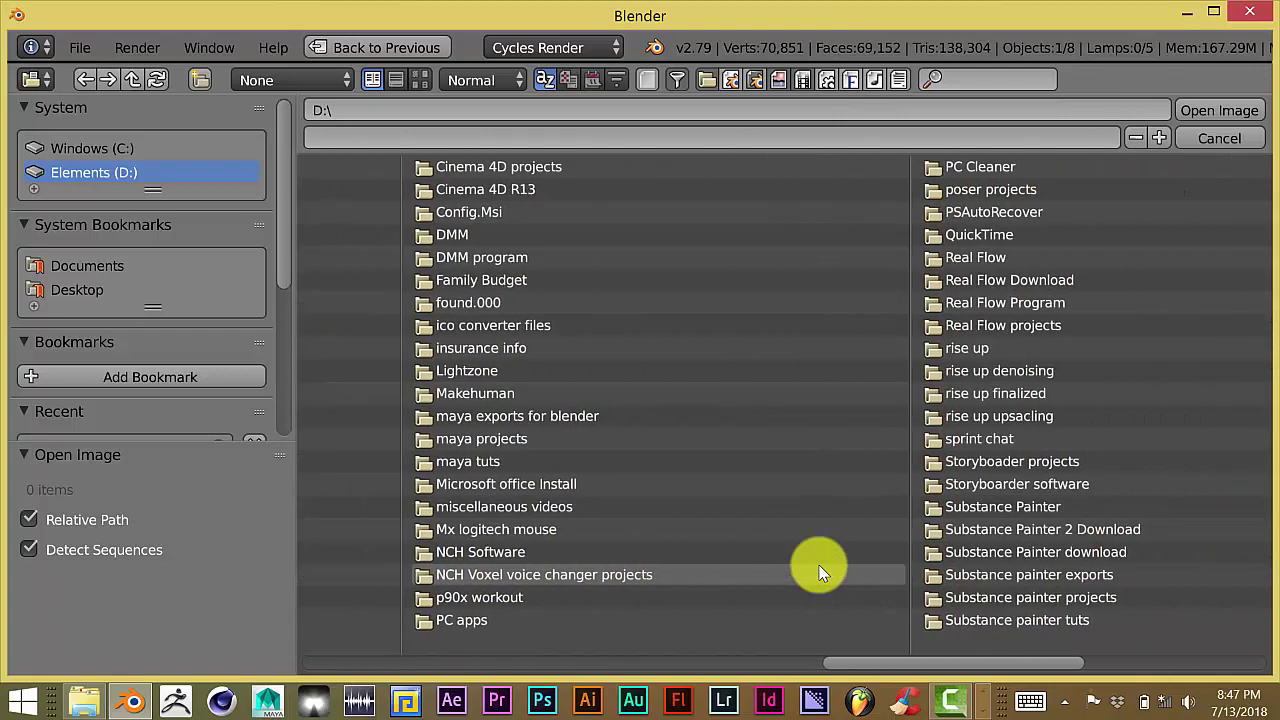
left_click(966, 597)
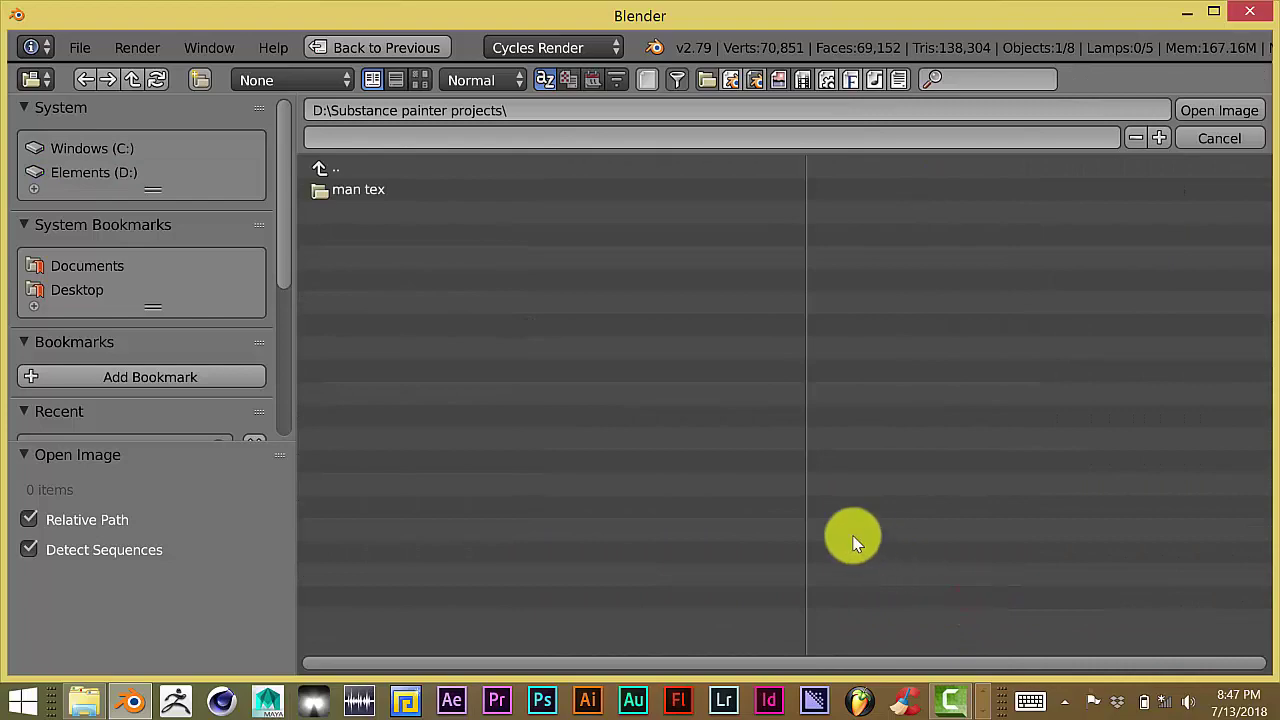
left_click(434, 190)
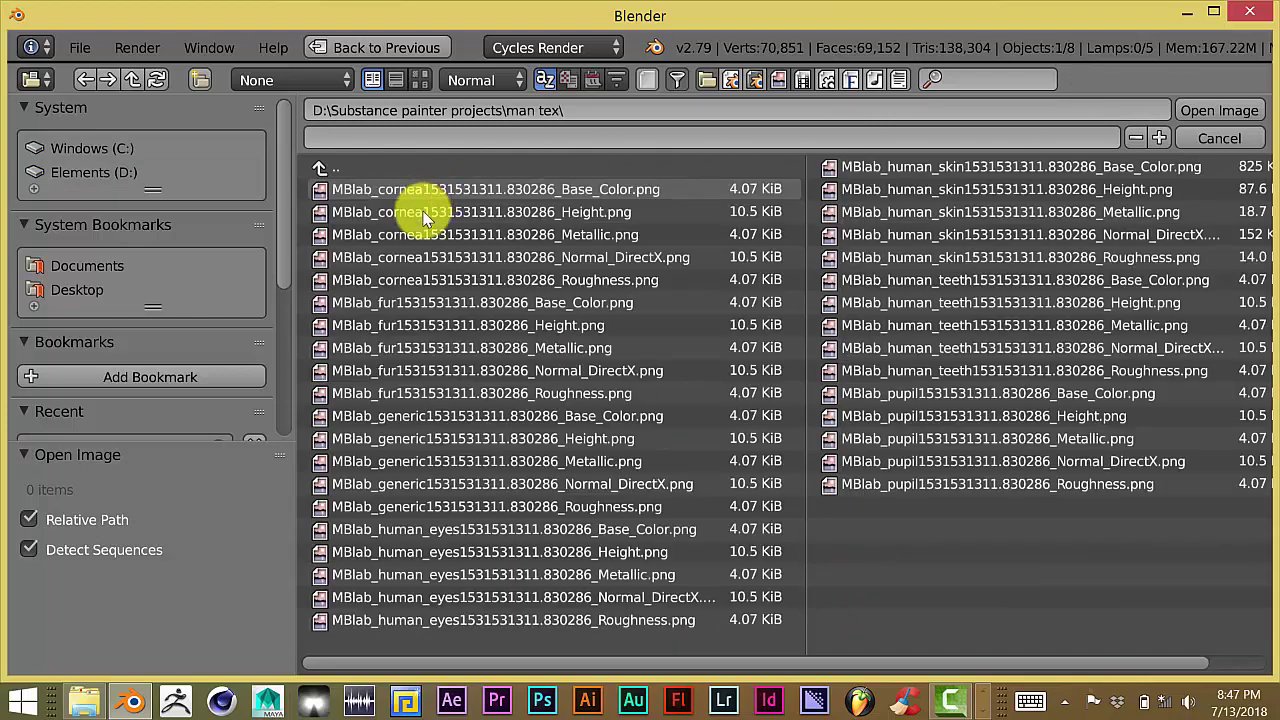
Display the man tex texture files as thumbnails and look through their previews
left_click(421, 79)
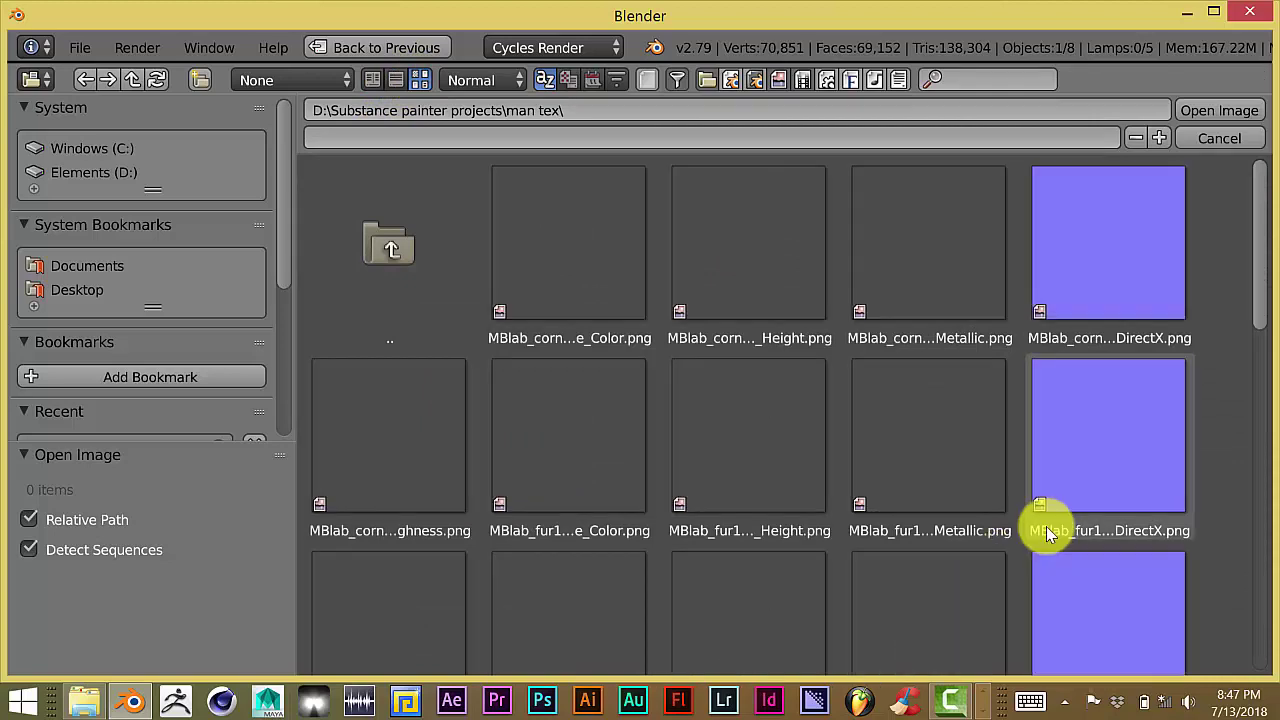
scroll(1219, 427, "down", 1)
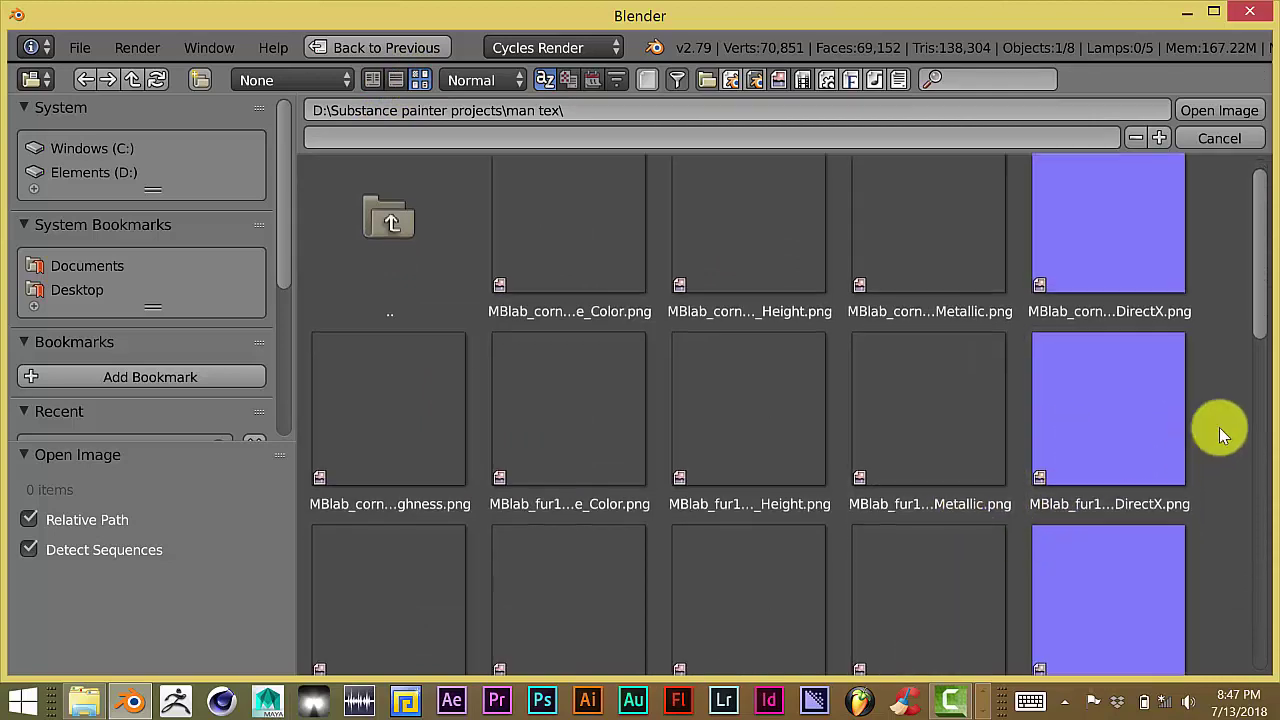
scroll(1219, 427, "down", 2)
scroll(1219, 427, "up", 3)
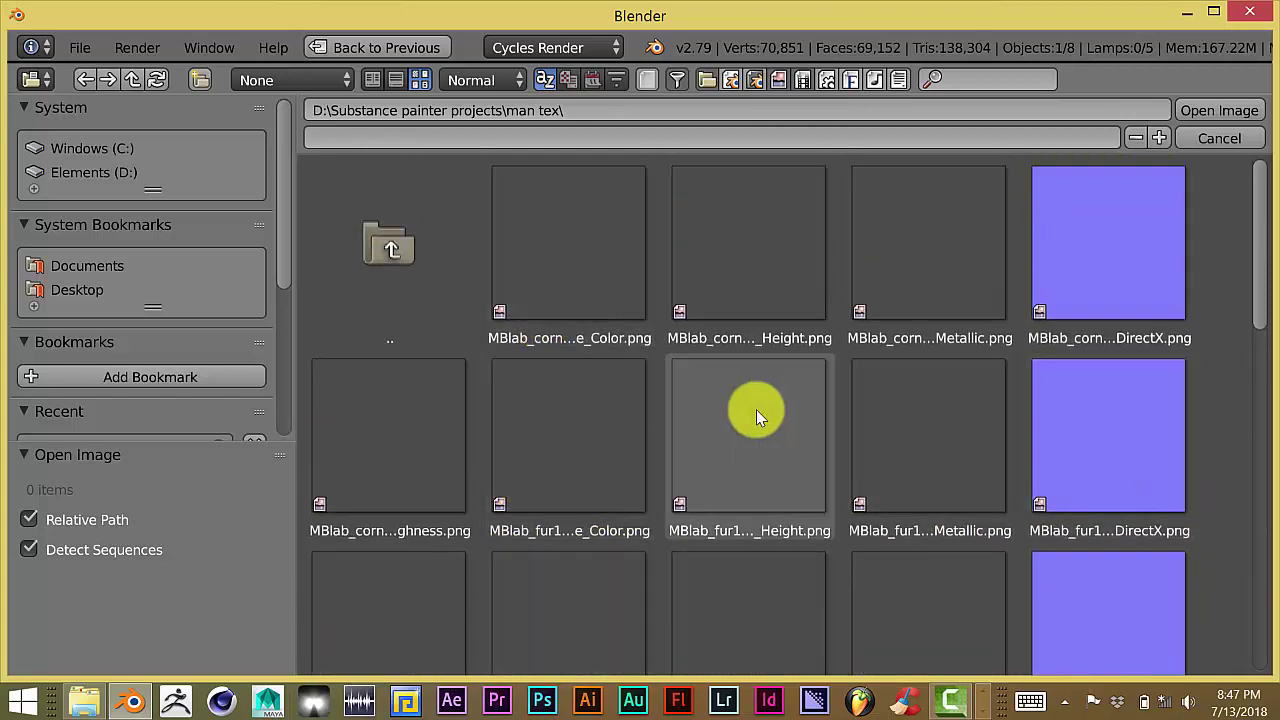
scroll(1162, 448, "down", 5)
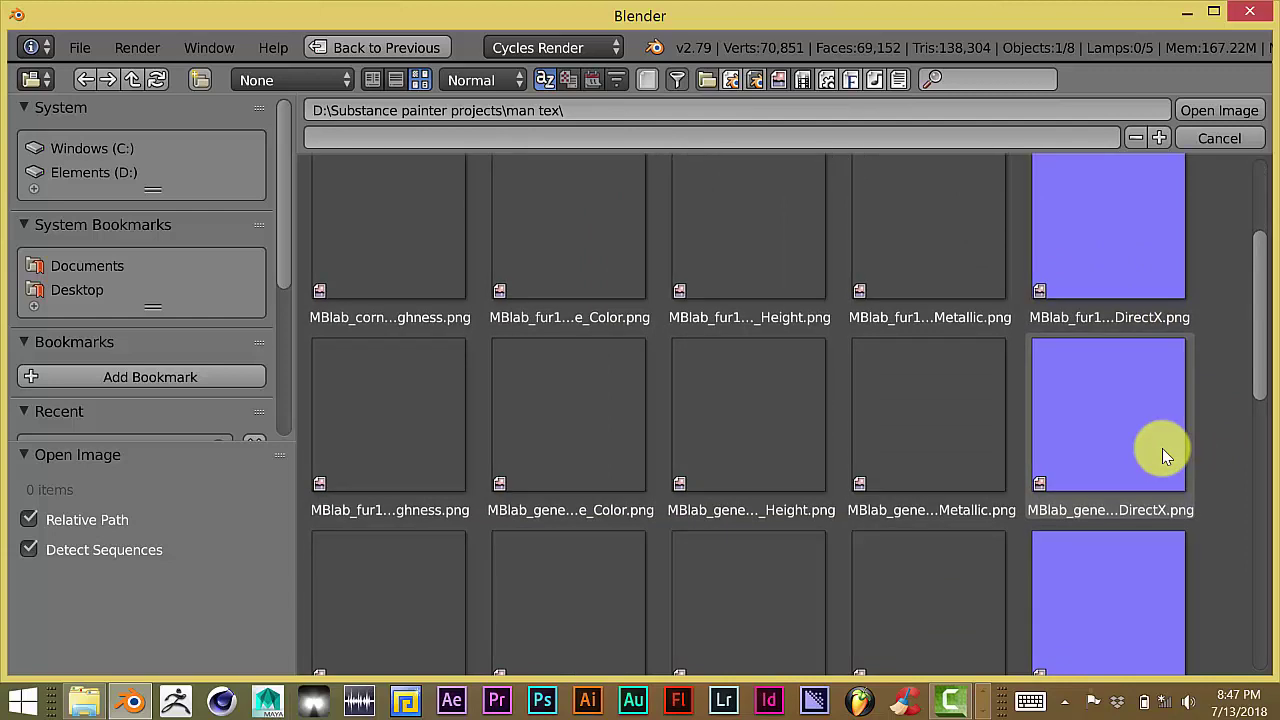
scroll(1162, 448, "down", 1)
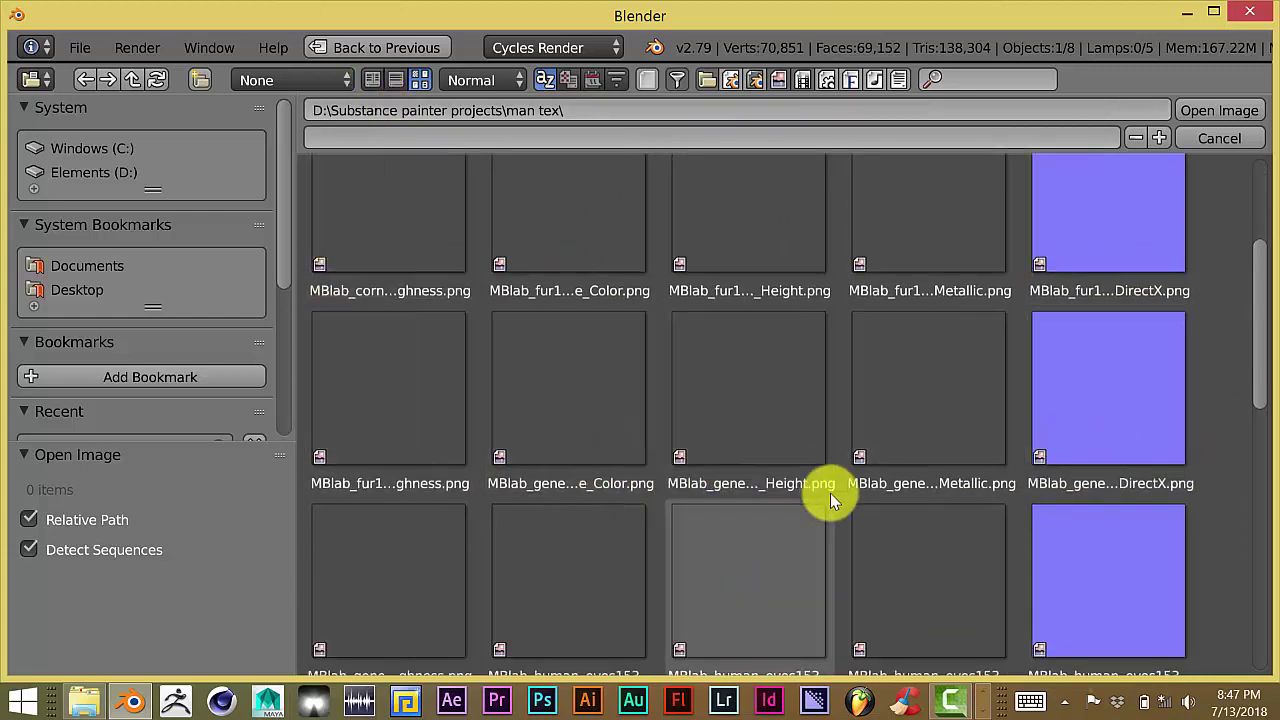
Return to the short file list and load MBlab_human_skin1531531311.830286_Base_Color.png as the diffuse node's image
left_click(372, 79)
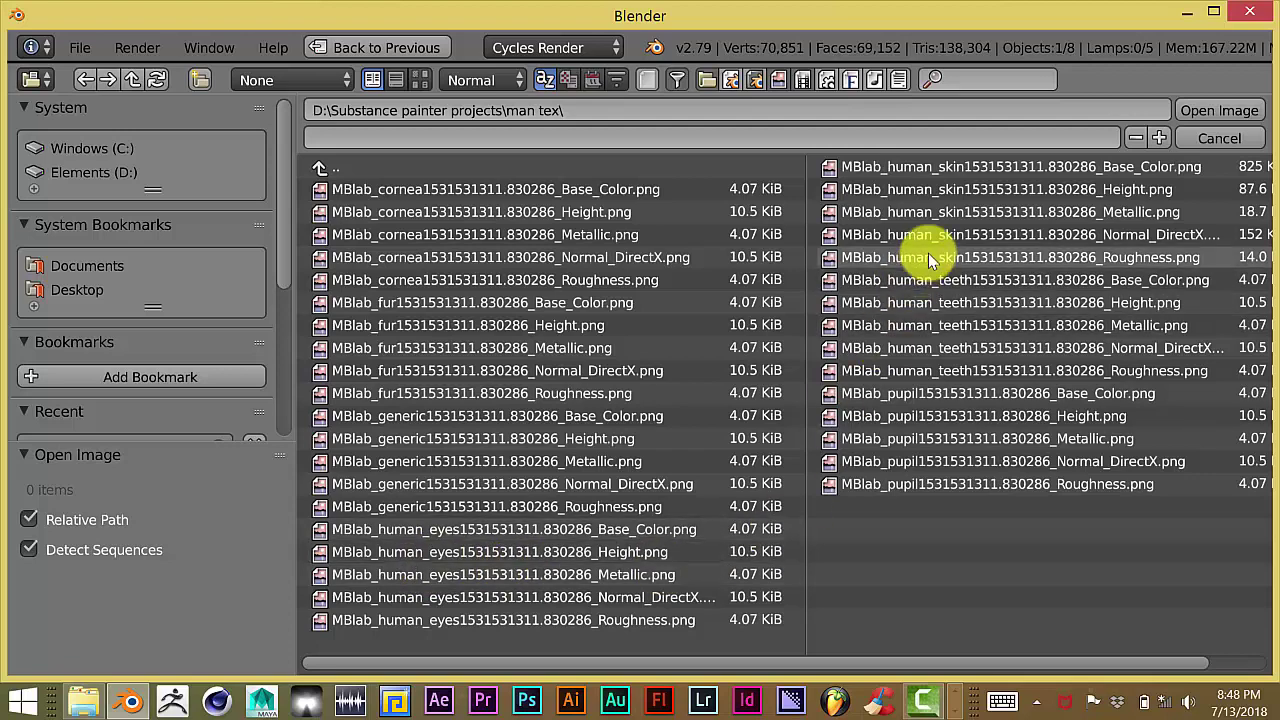
left_click(945, 172)
left_click(1237, 112)
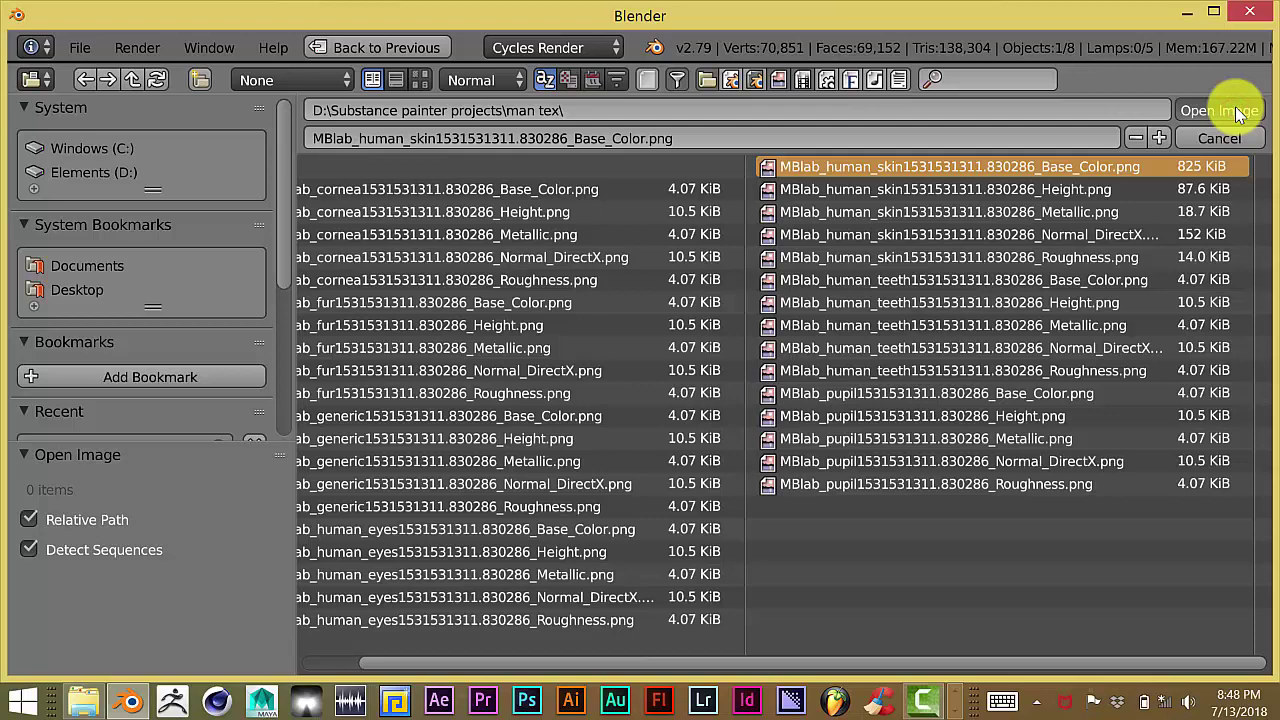
Confirm loading the selected skin base color image into the diffuse node and view the character's head and neck
left_click(1237, 112)
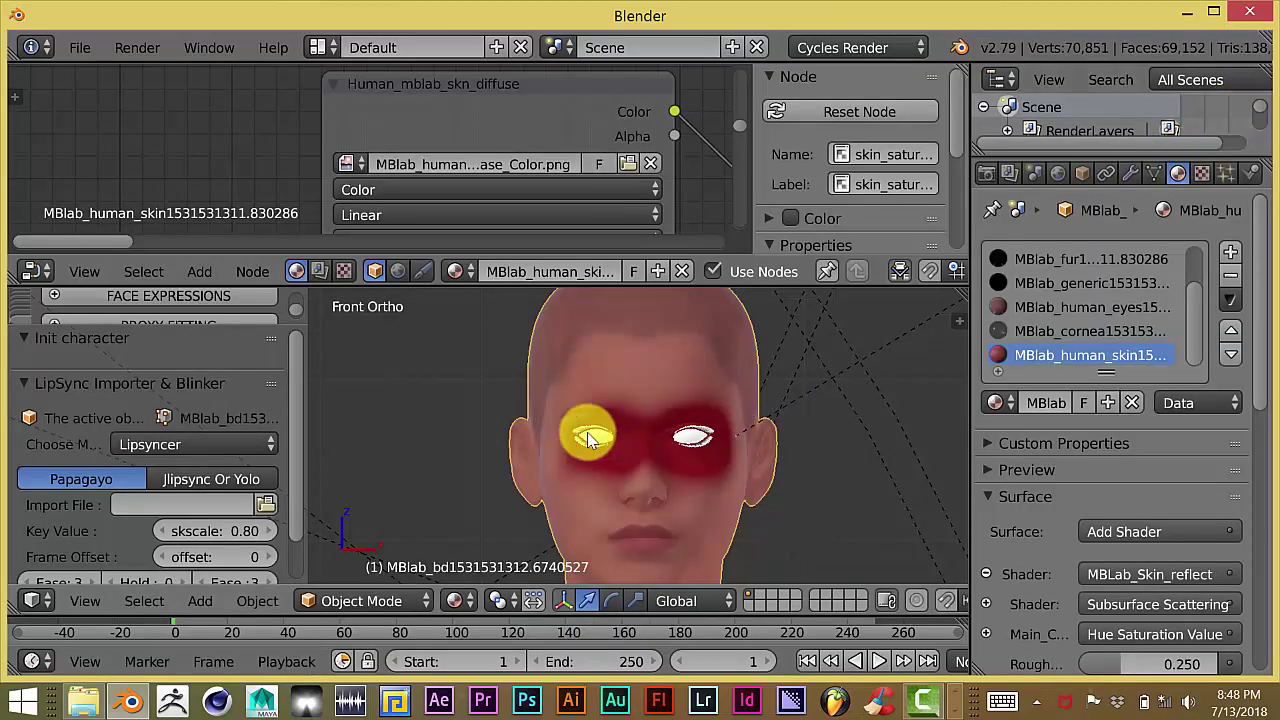
middle_click_drag(676, 485, 625, 352, "shift")
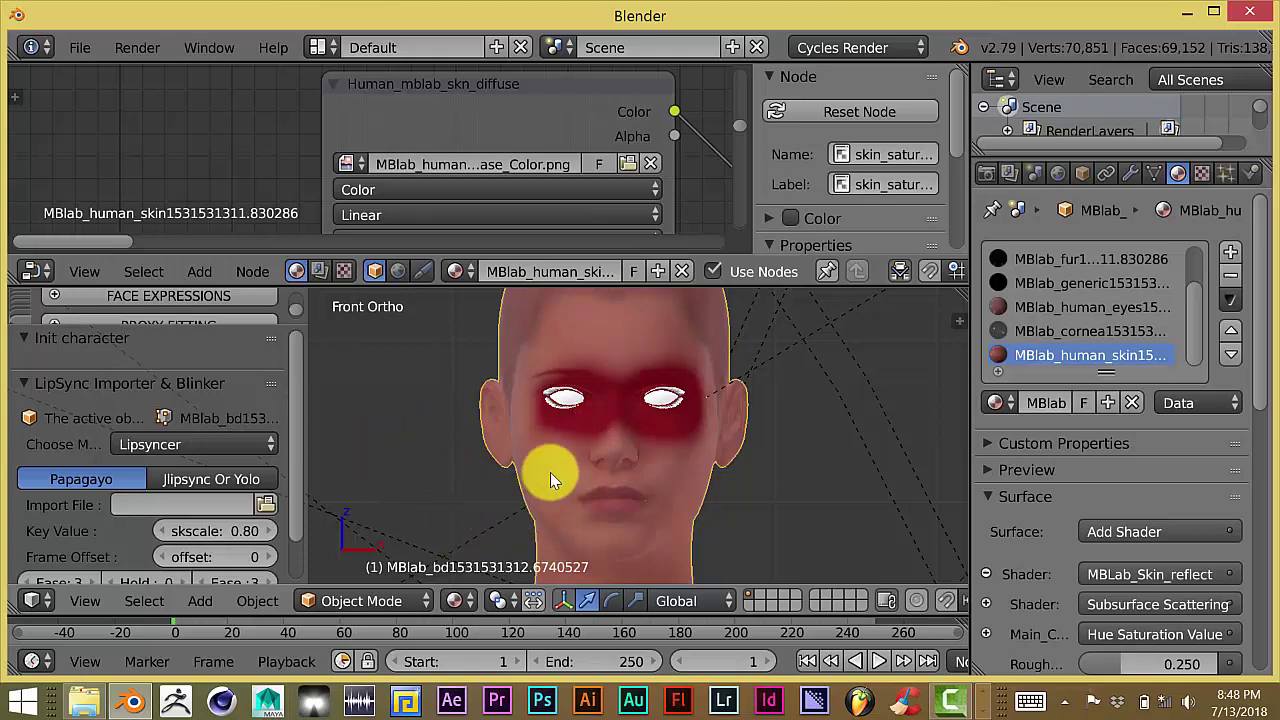
scroll(585, 468, "down", 2)
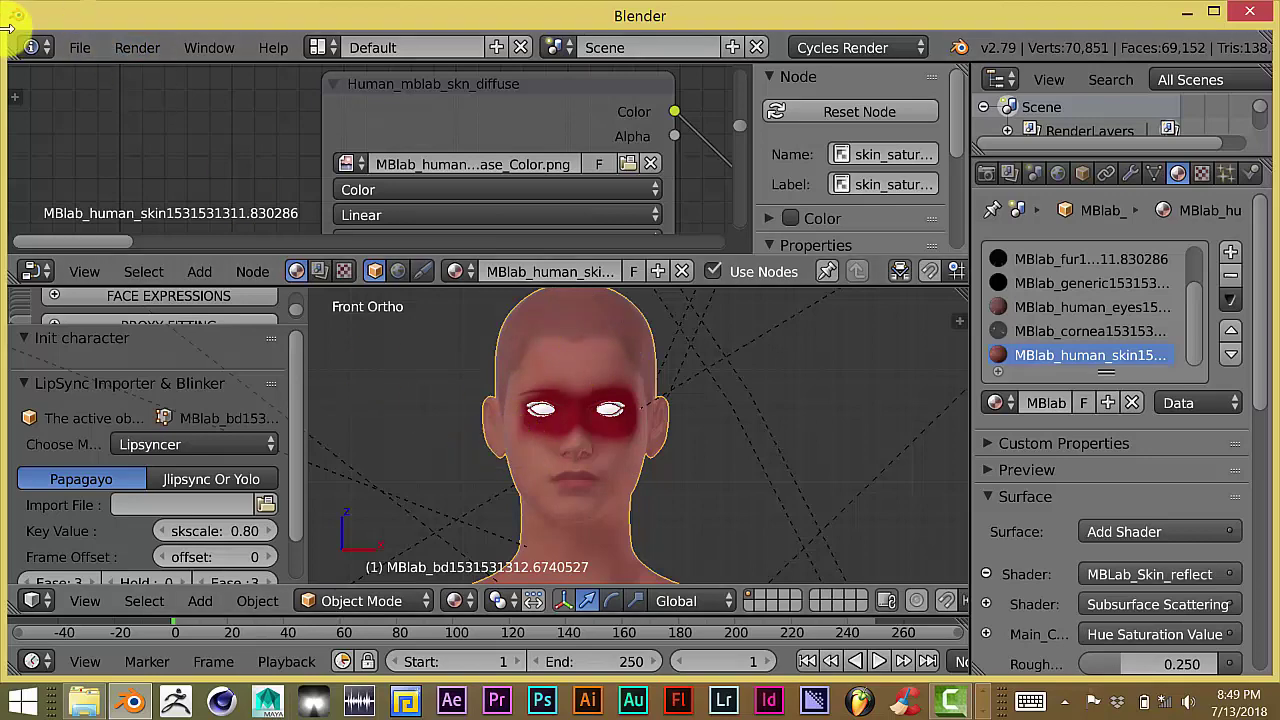
Minimize Blender and switch to the open Substance Painter project
left_click(78, 49)
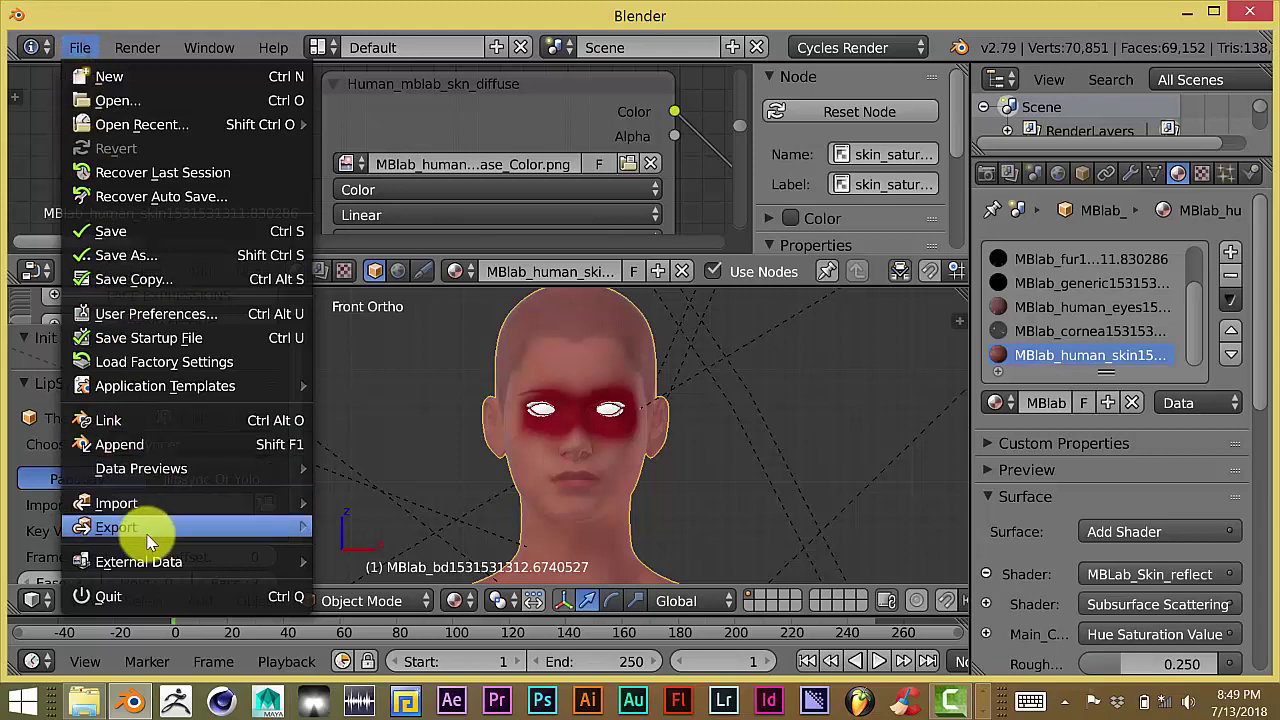
mouse_move(140, 528)
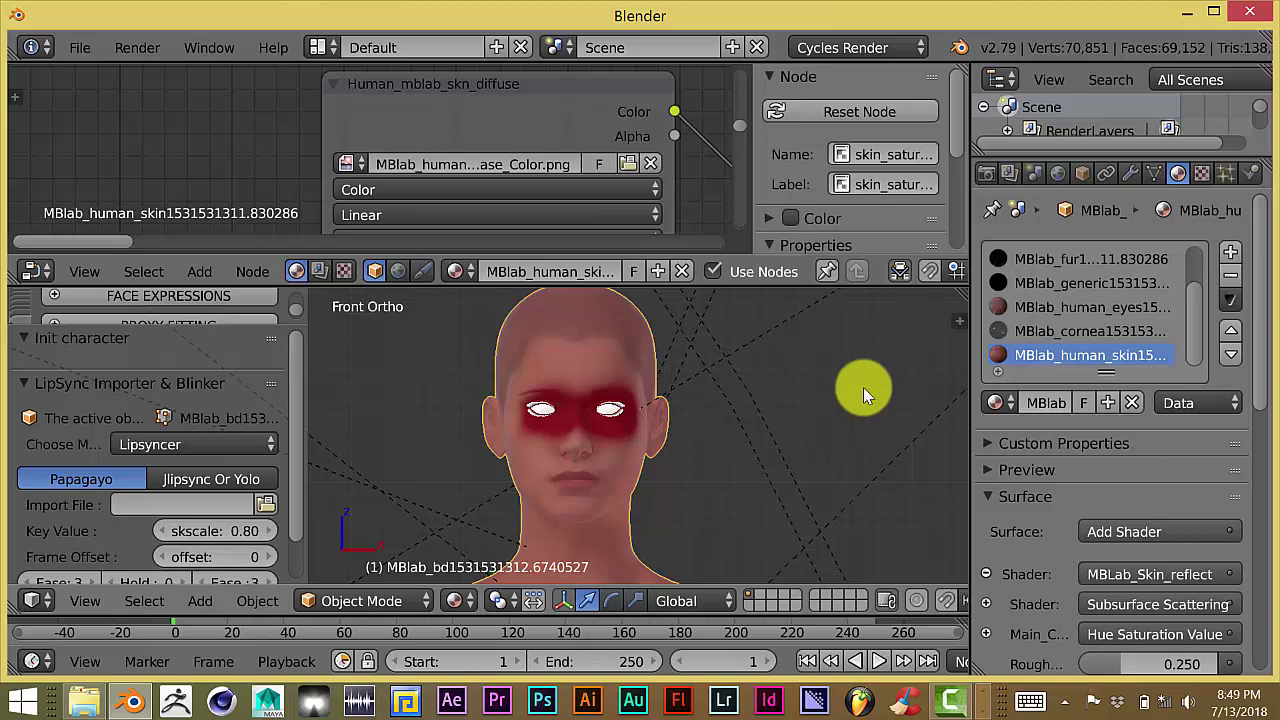
left_click(1185, 14)
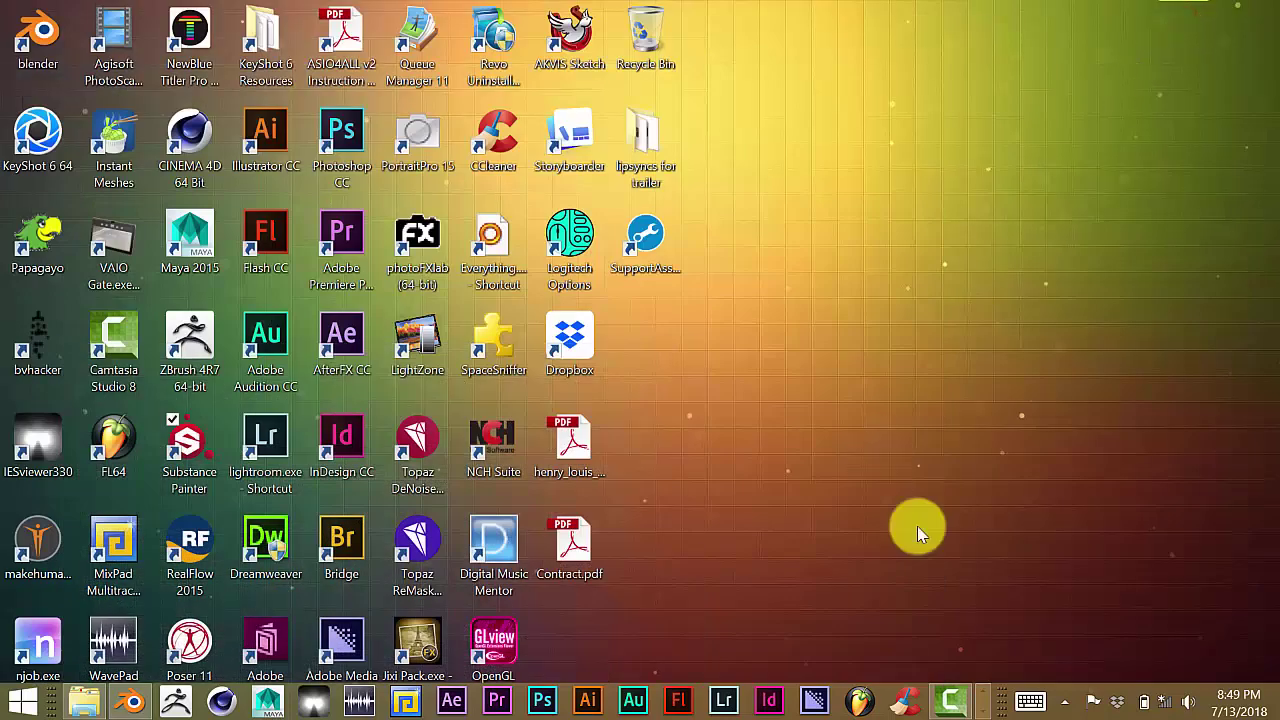
left_click_drag(982, 700, 980, 697)
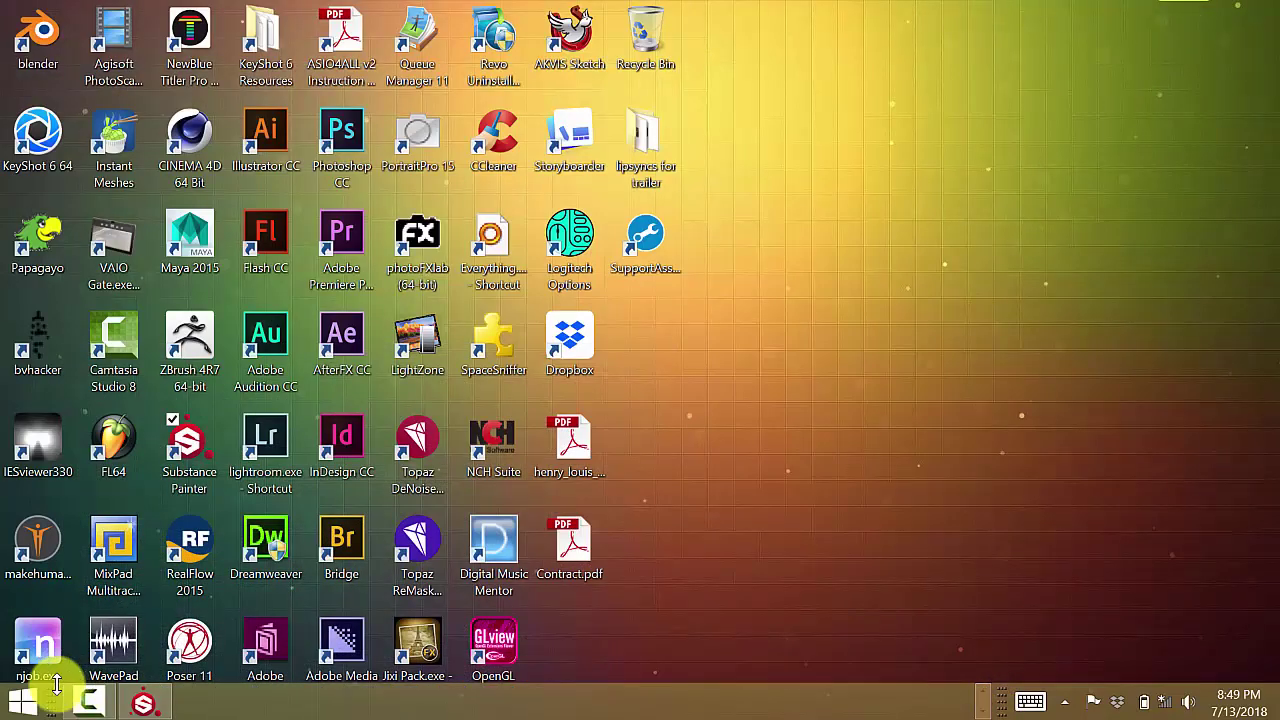
left_click(143, 703)
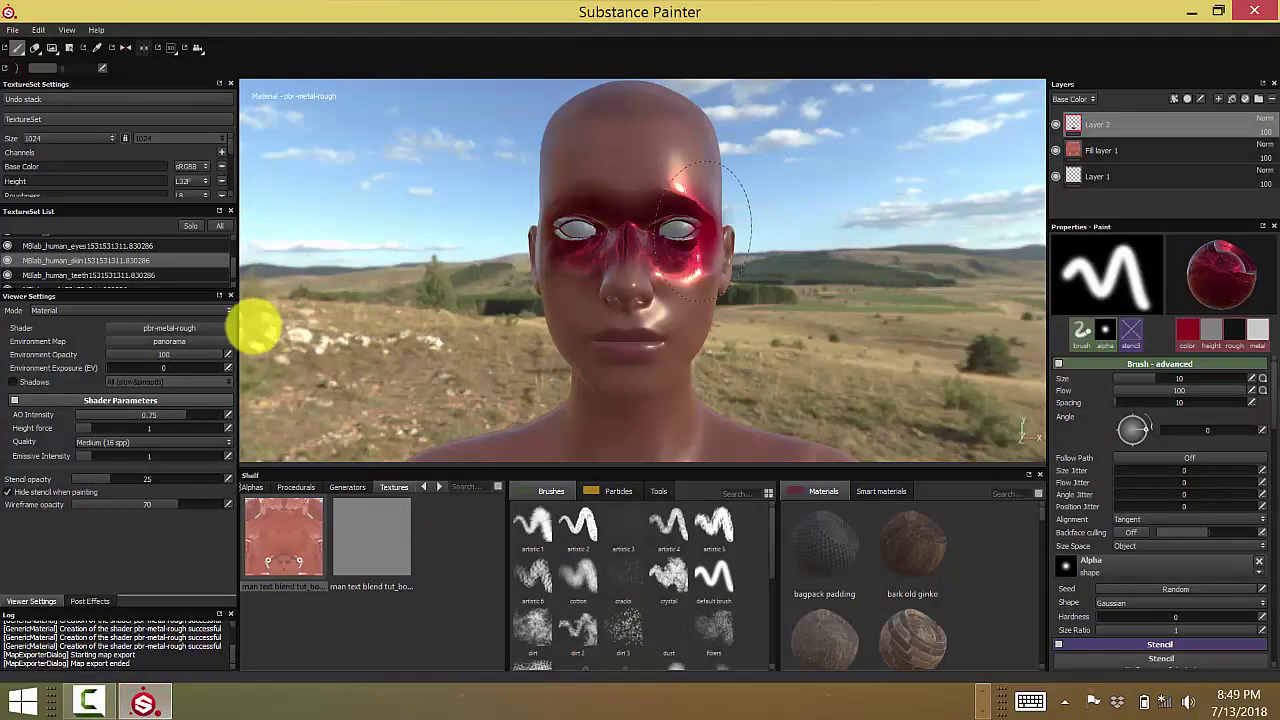
Look through the new project setup, including its mesh selection and its image import for normal and baked maps
left_click(12, 31)
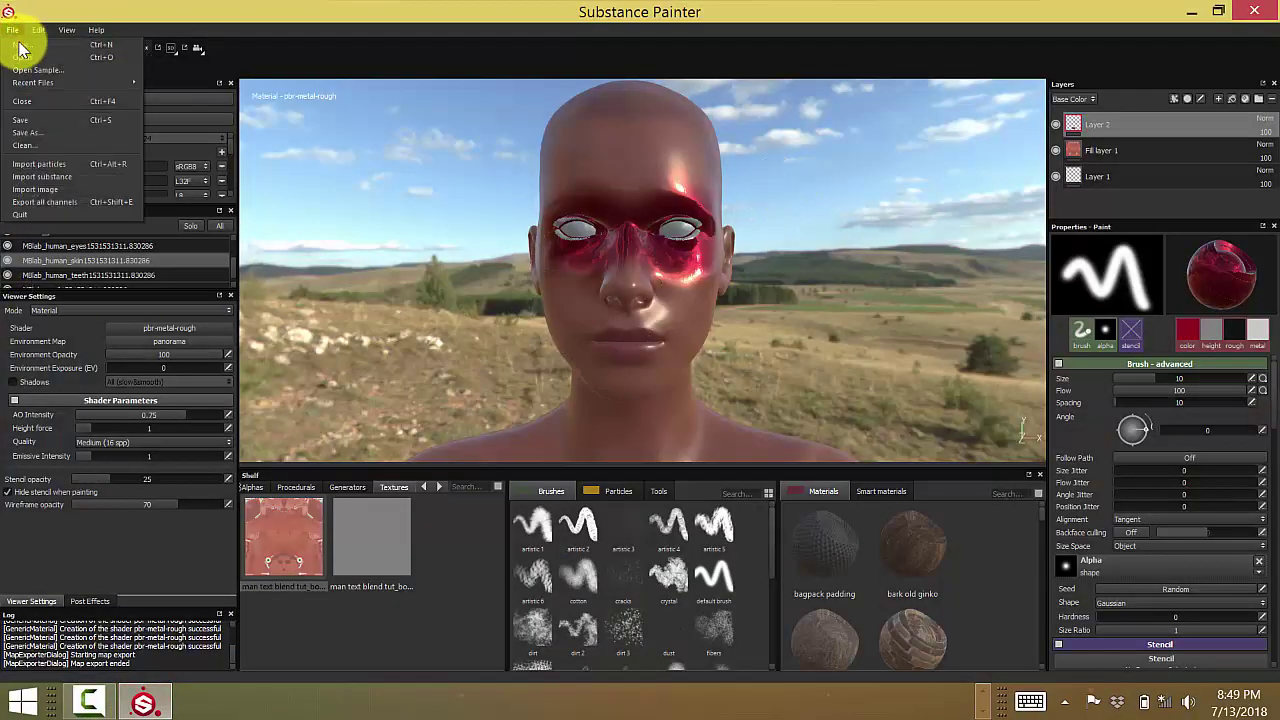
left_click(20, 45)
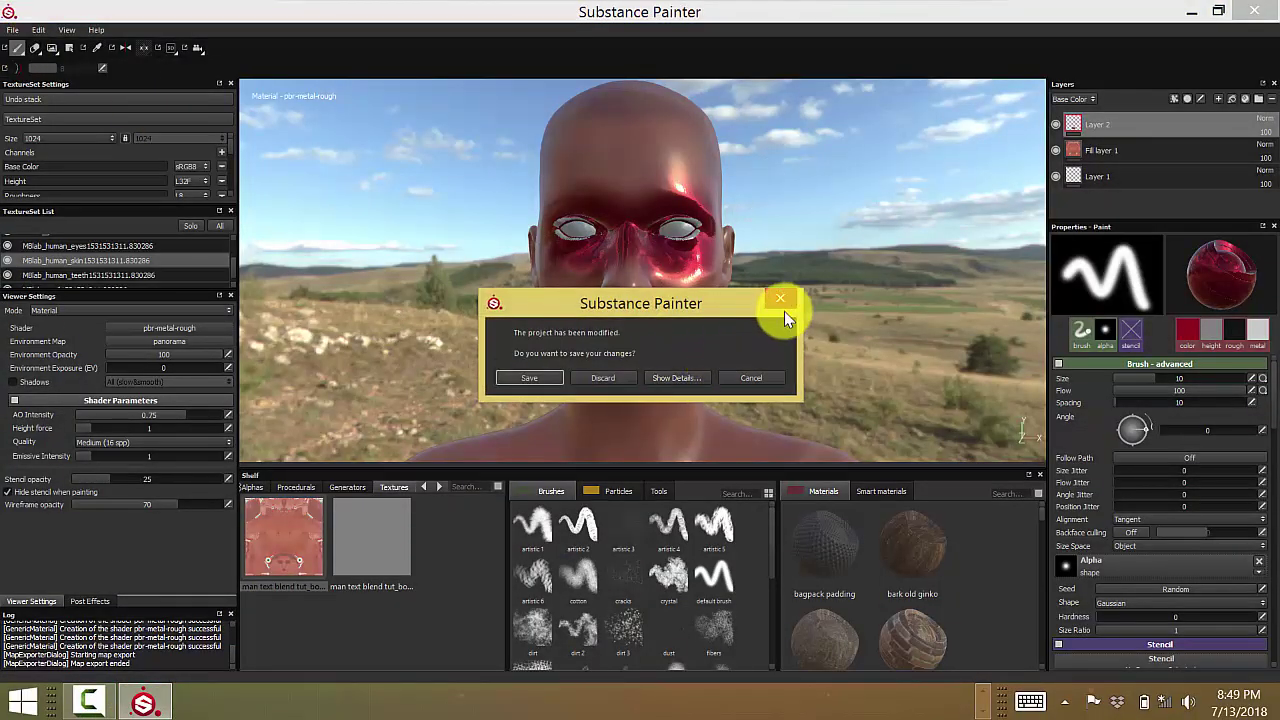
left_click(604, 378)
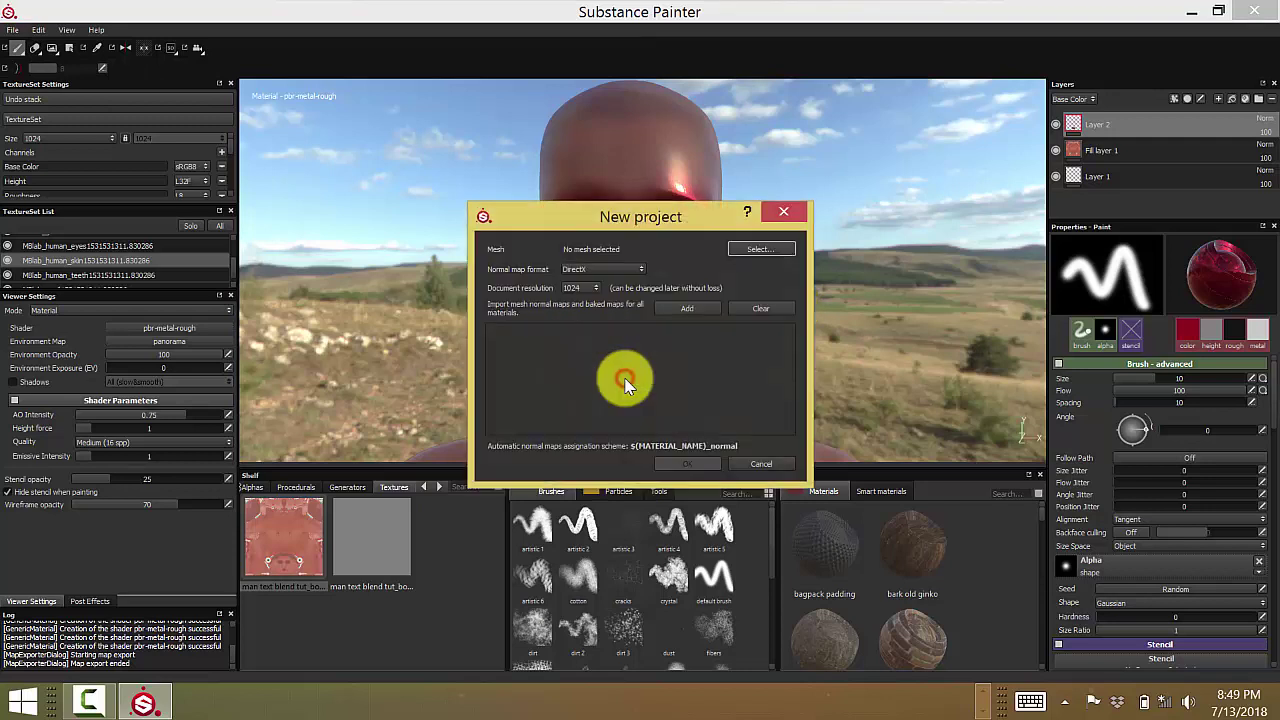
left_click(757, 252)
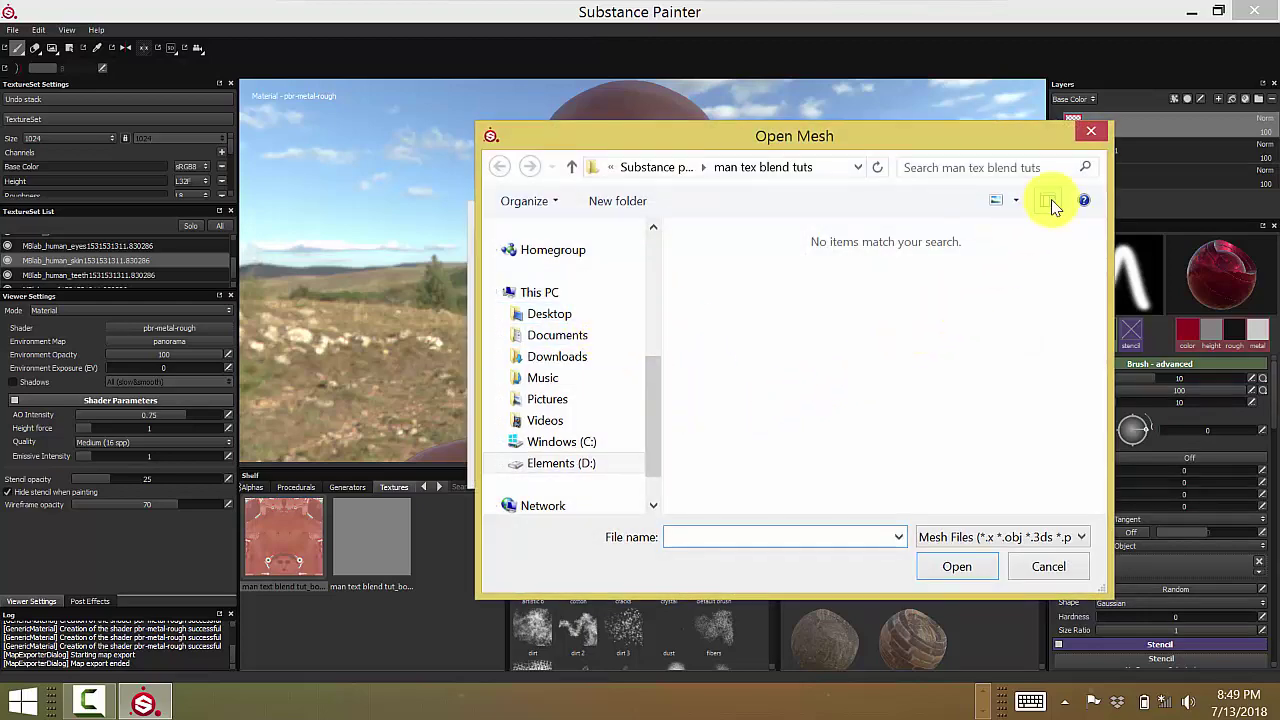
left_click(1091, 131)
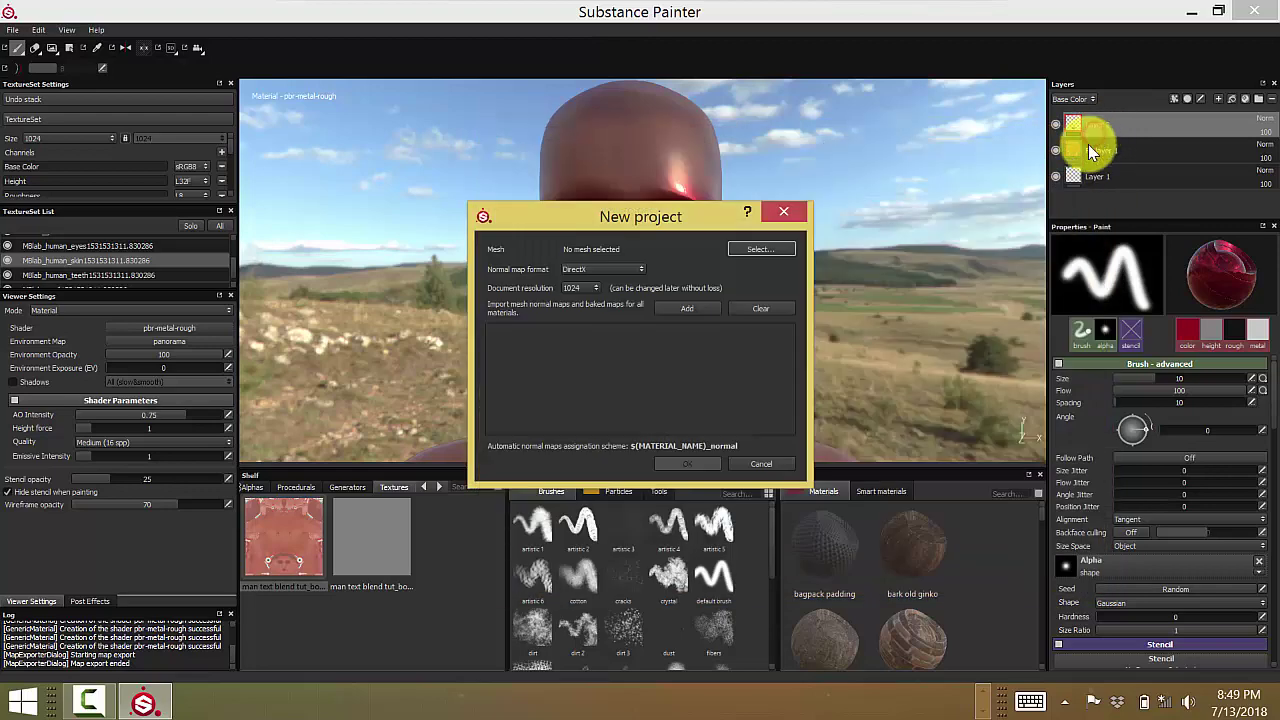
left_click(705, 309)
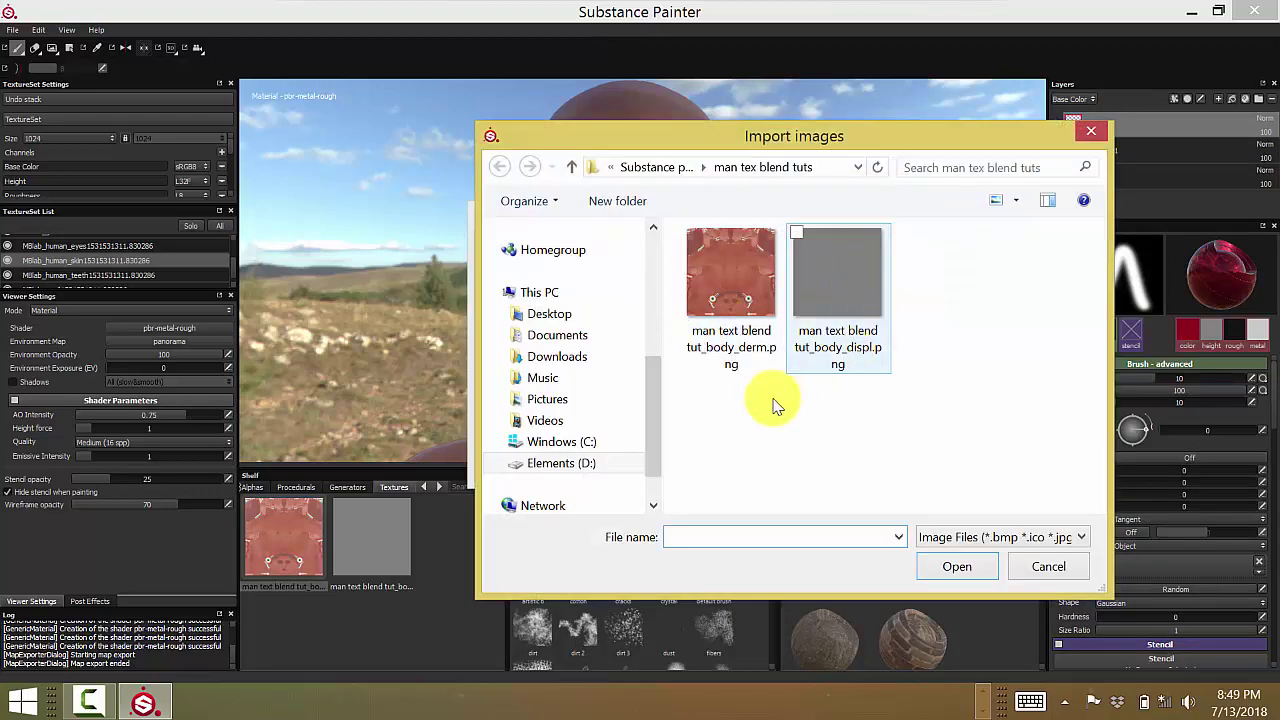
left_click(730, 285)
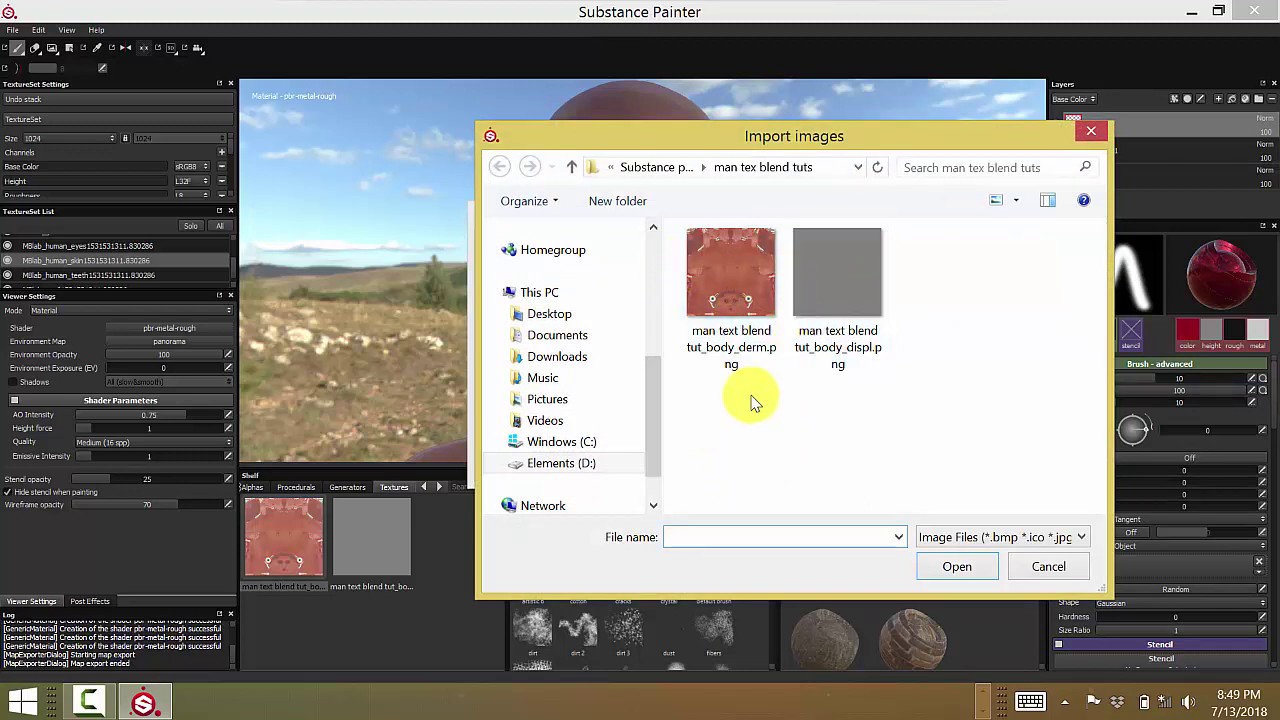
left_click(1092, 133)
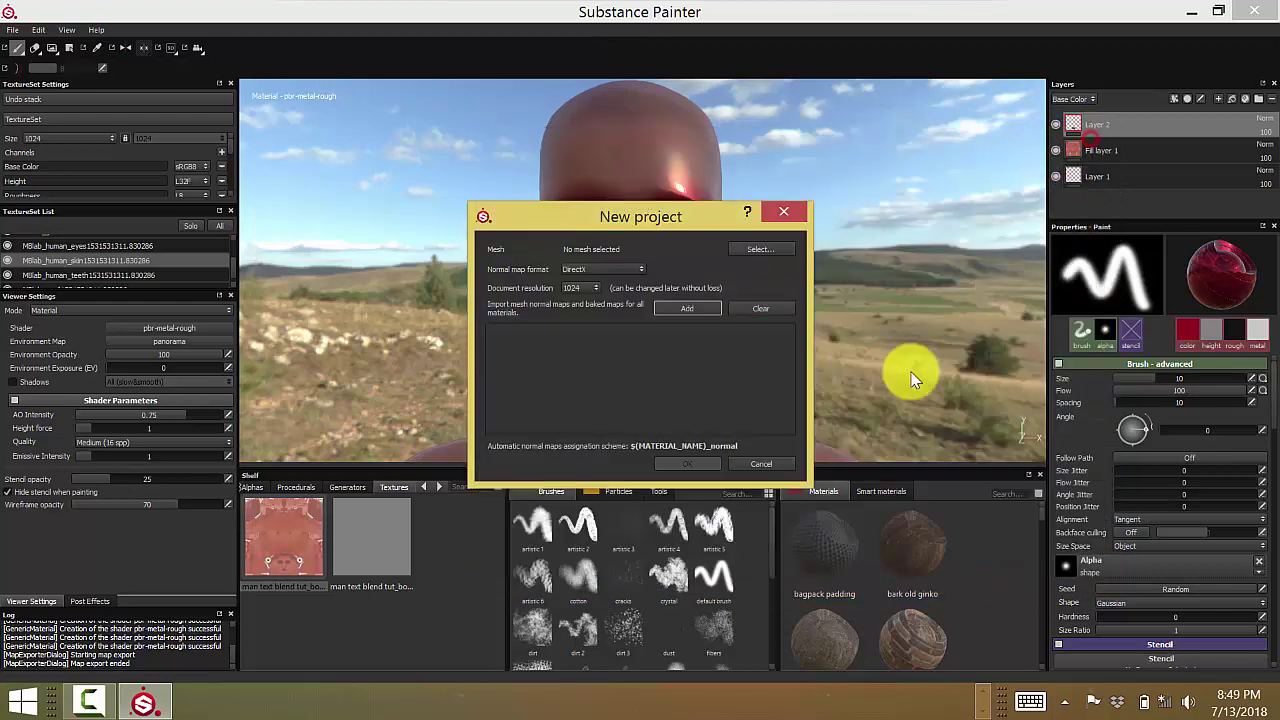
left_click(793, 211)
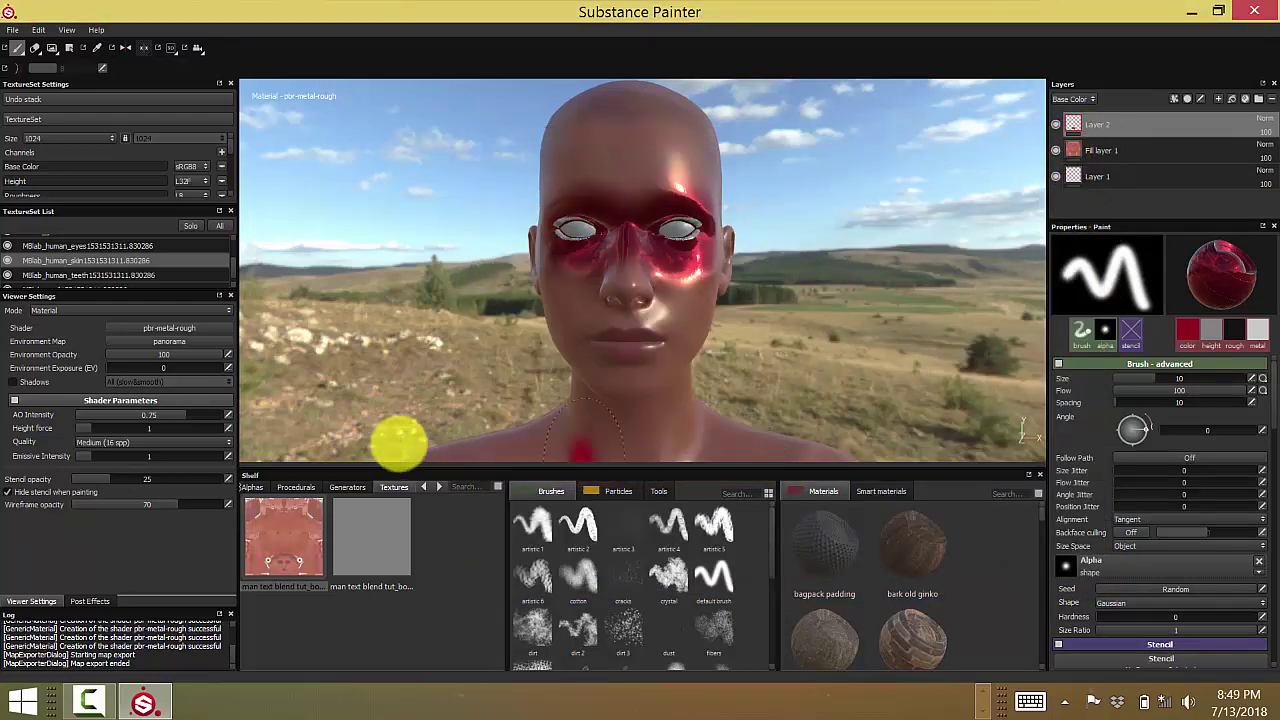
Reselect the MBlab_human_skin1531531311.830286 texture set and undo a test brush dab on the character
left_click(101, 274)
left_click(110, 262)
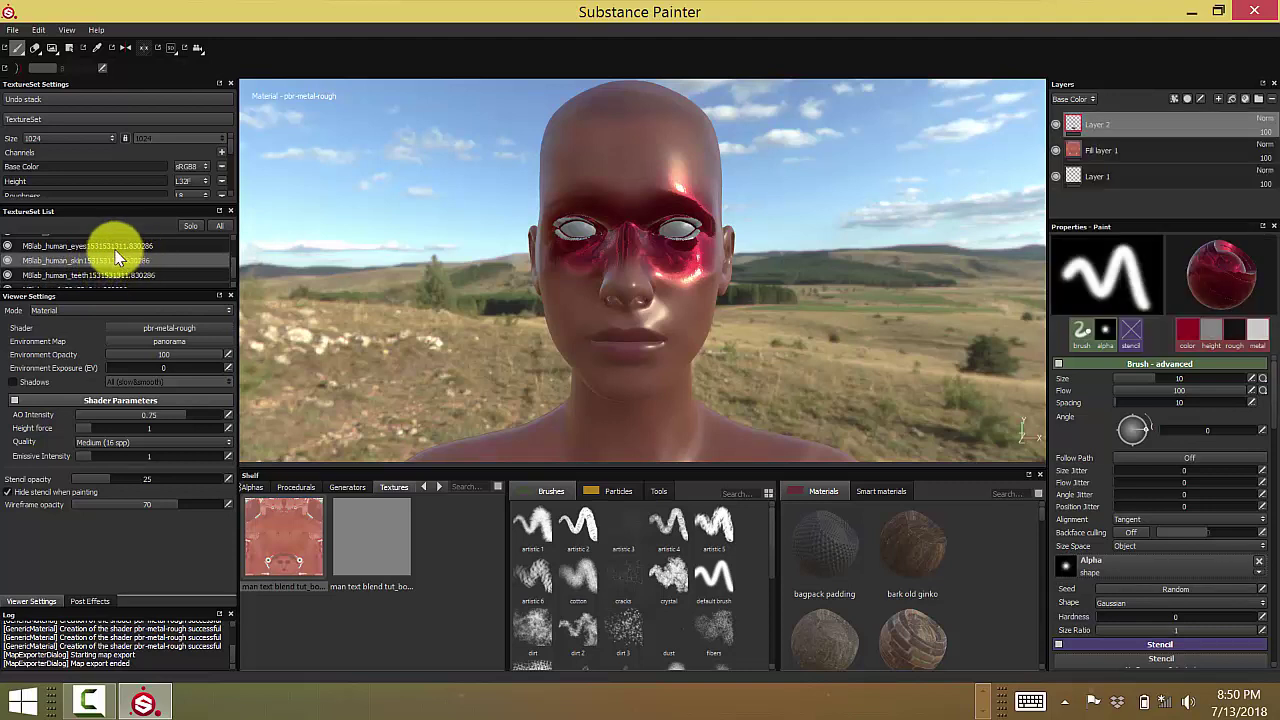
left_click(575, 308)
key("ctrl+z")
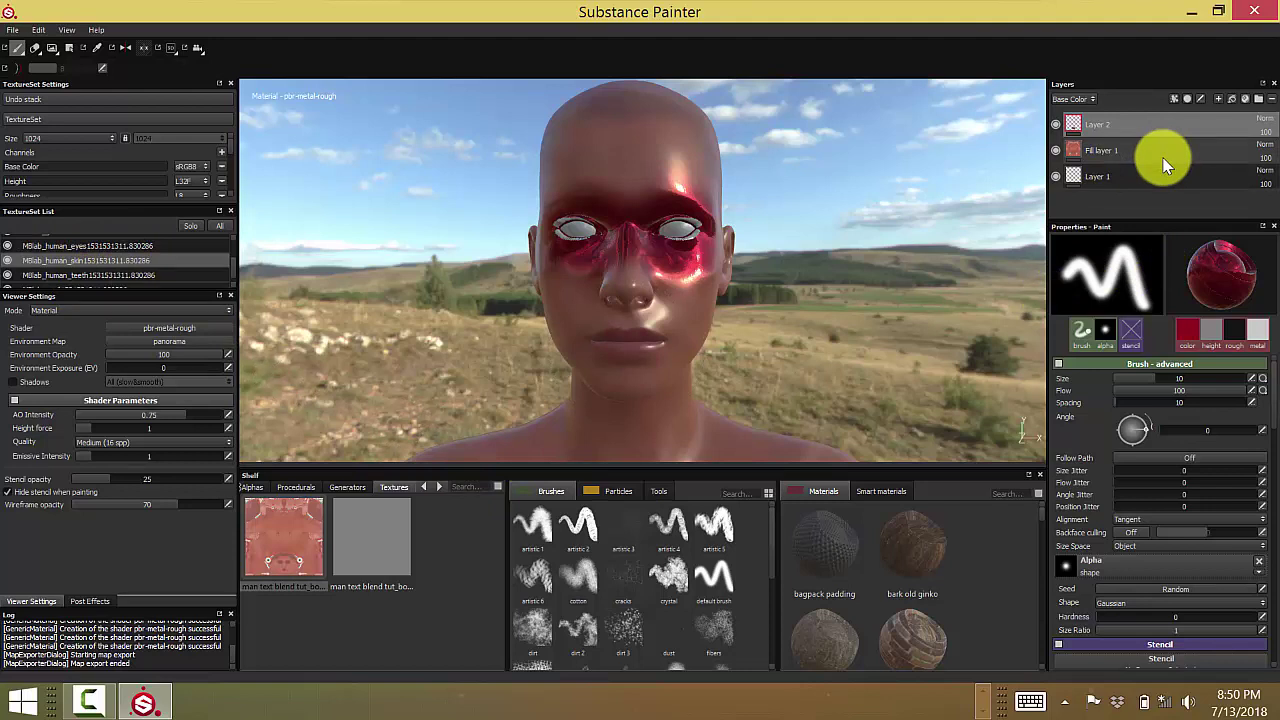
Add a fill layer above Layer 2 with man text blend tut_body_derm as base color and only the color channel active
left_click(1244, 100)
left_click(1223, 59)
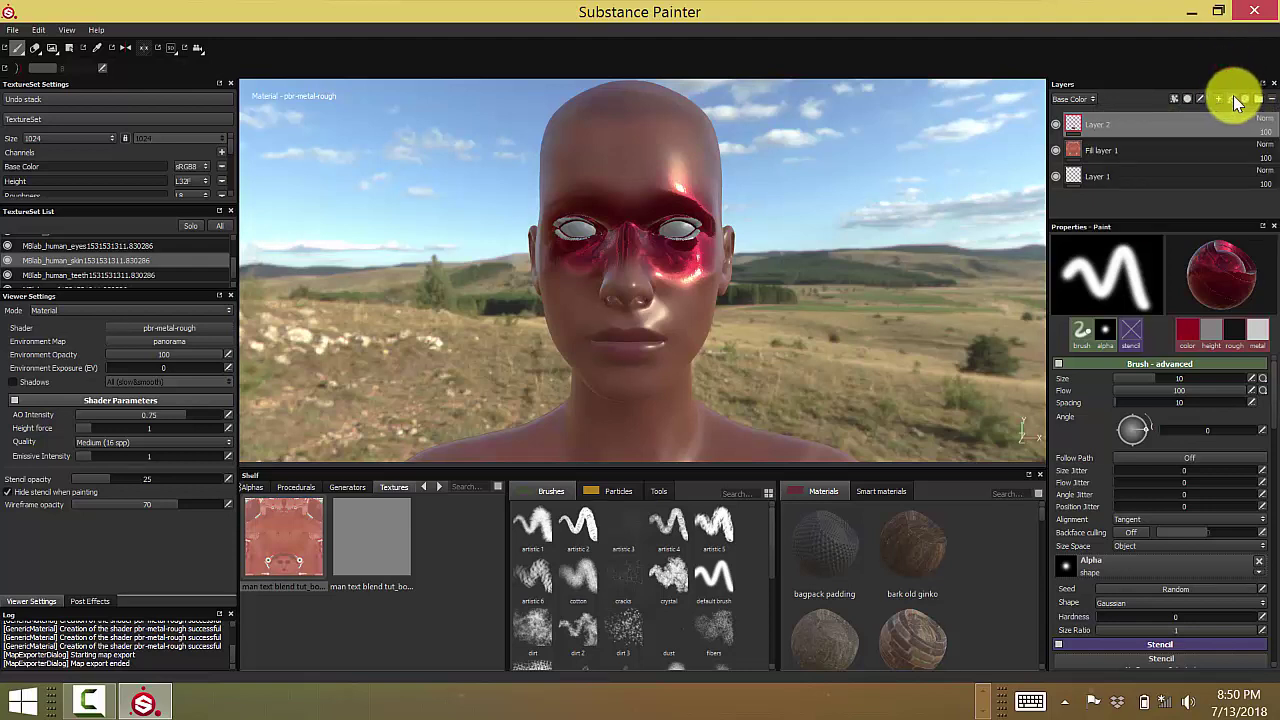
left_click(1233, 97)
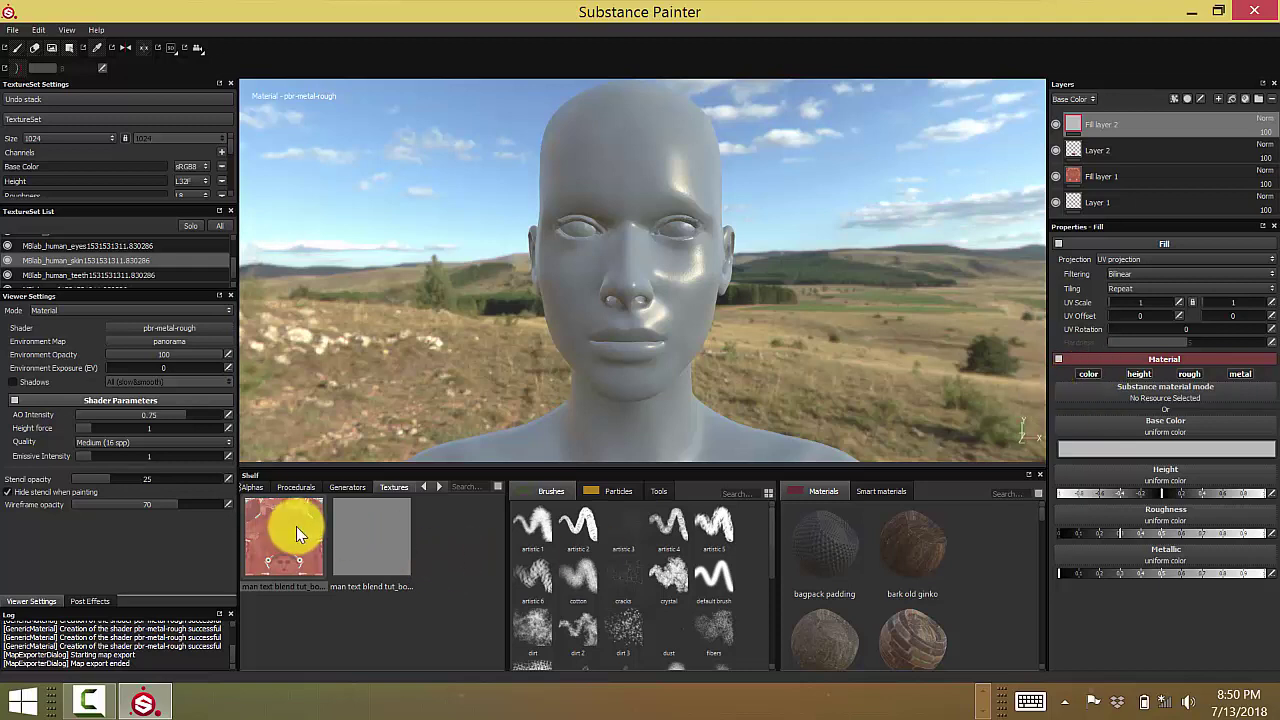
mouse_move(285, 553)
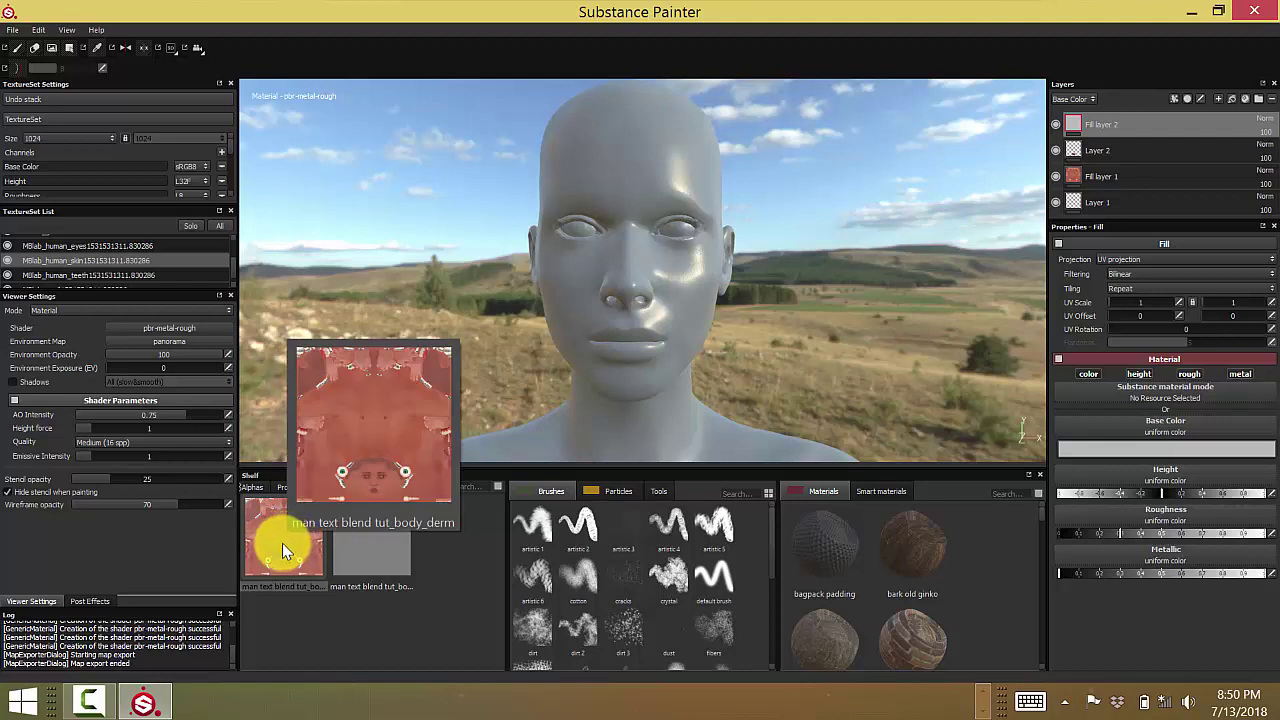
left_click(284, 549)
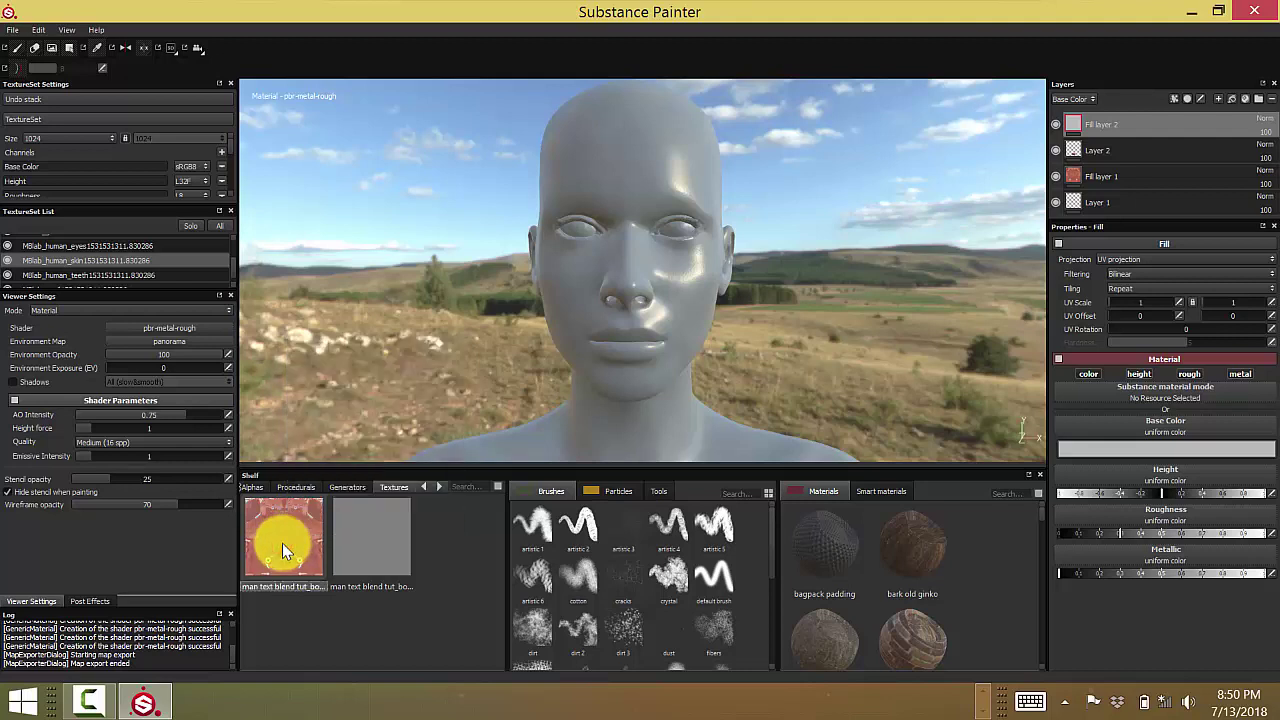
left_click_drag(284, 549, 1085, 404)
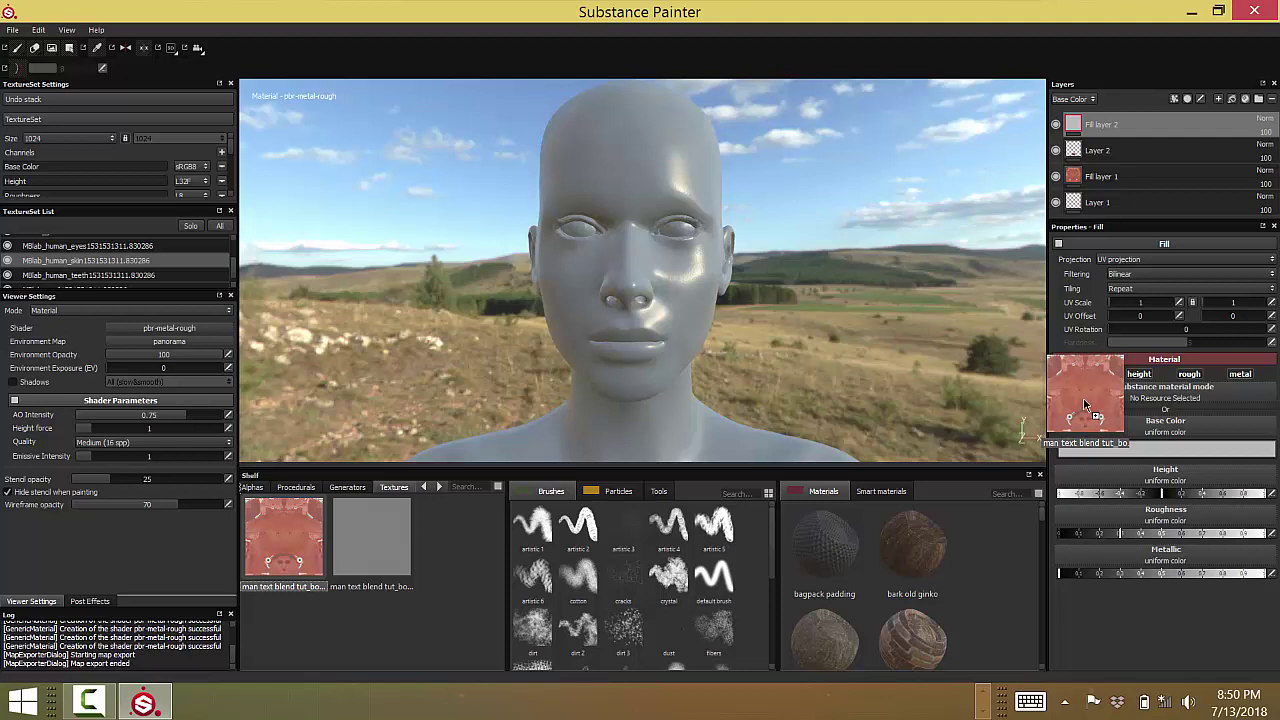
left_click_drag(1085, 404, 1085, 410)
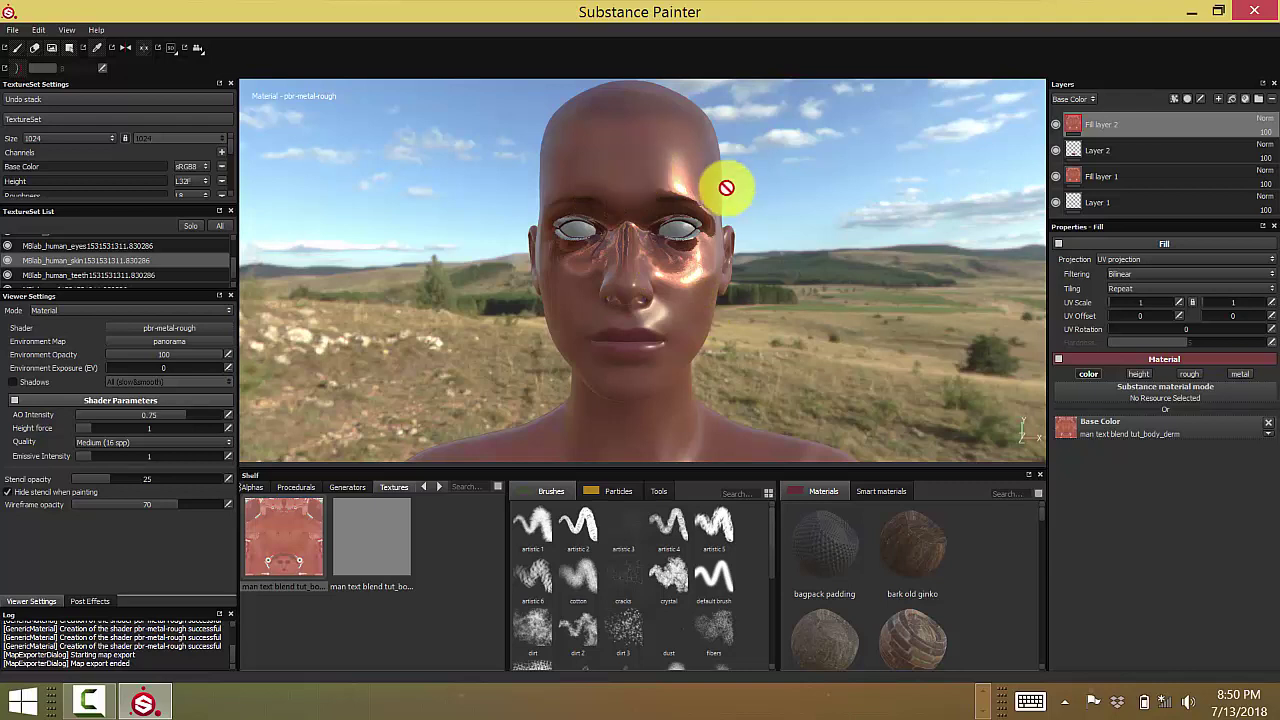
Add a paint layer on top and paint the bark old ginko material across the face around the eyes
left_click(1217, 99)
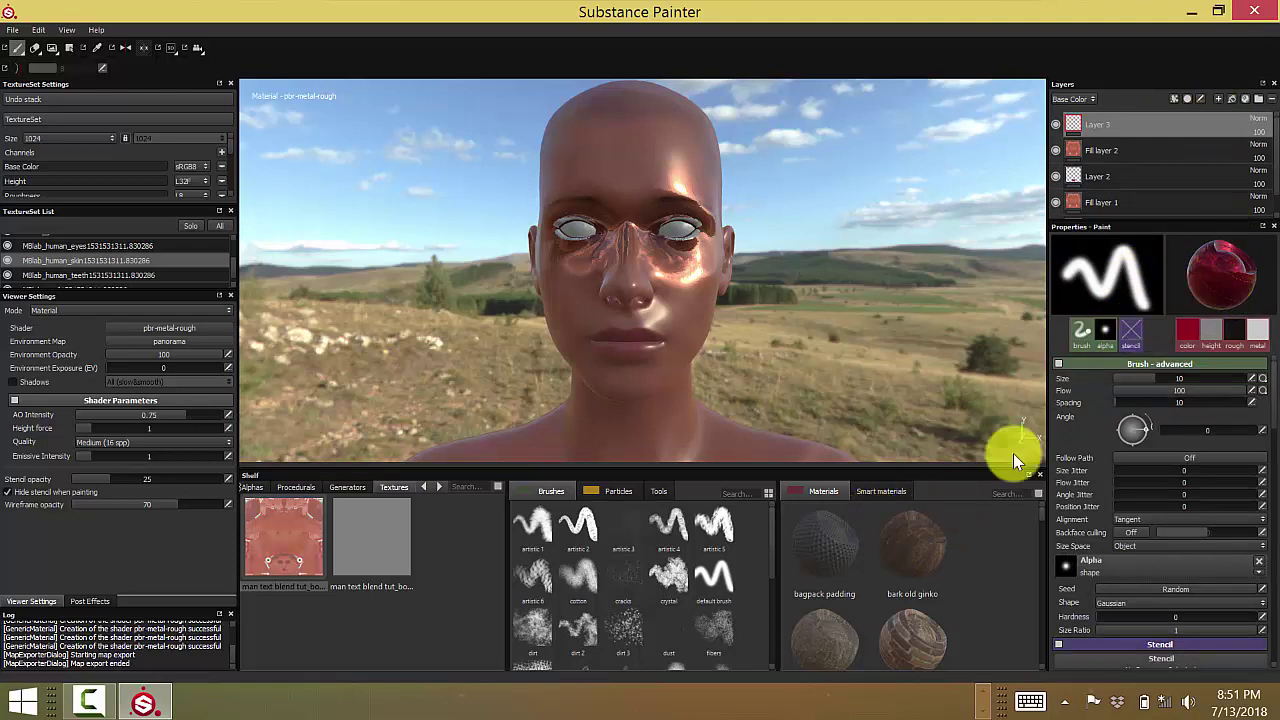
left_click(905, 525)
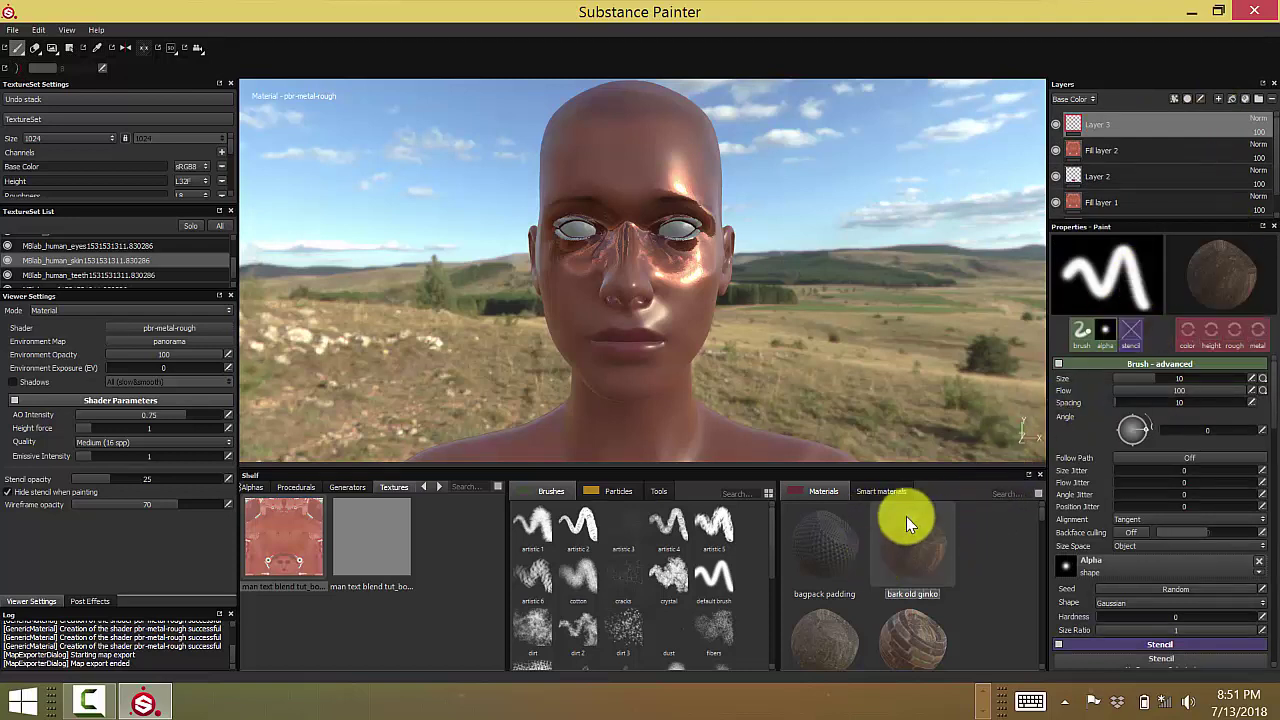
mouse_move(709, 274)
left_mouse_down()
mouse_move(645, 207)
mouse_move(630, 221)
mouse_move(643, 257)
mouse_move(683, 240)
mouse_move(679, 202)
mouse_move(585, 218)
mouse_move(561, 275)
mouse_move(598, 206)
mouse_move(562, 218)
left_mouse_up()
Review the export settings for all channels, including the man tex output folder and the texture sets
left_click(13, 30)
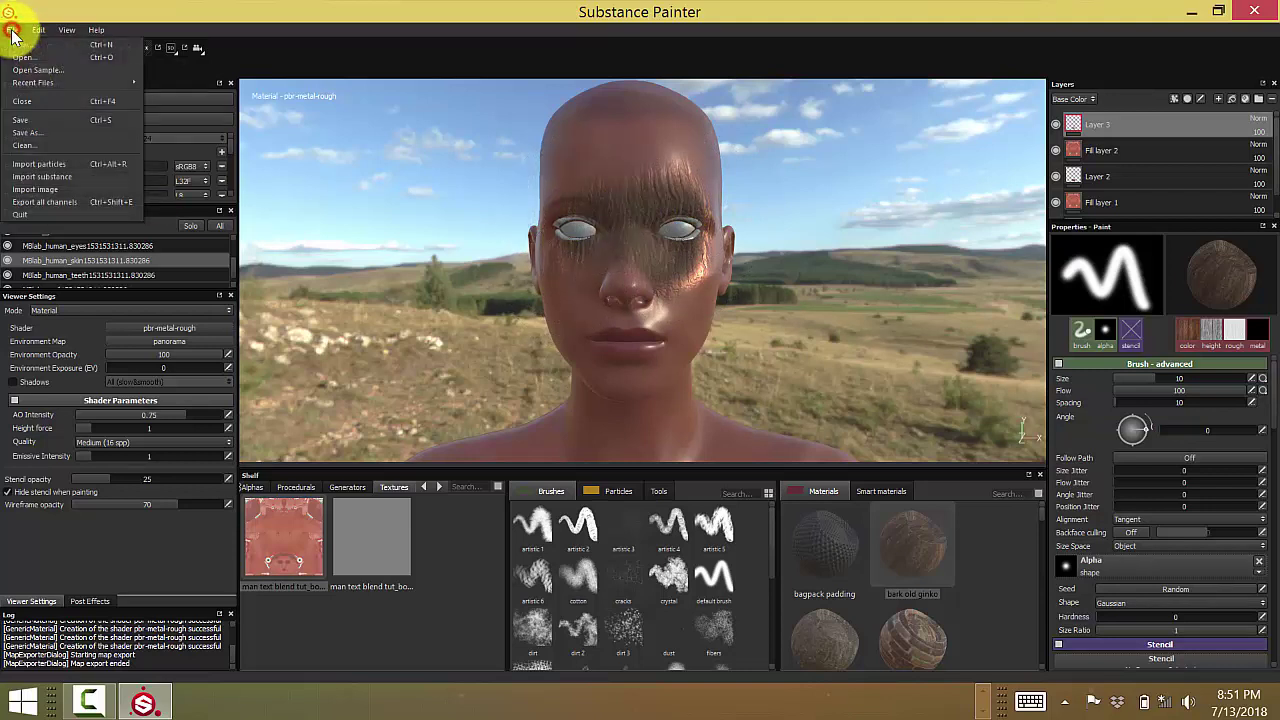
left_click(45, 202)
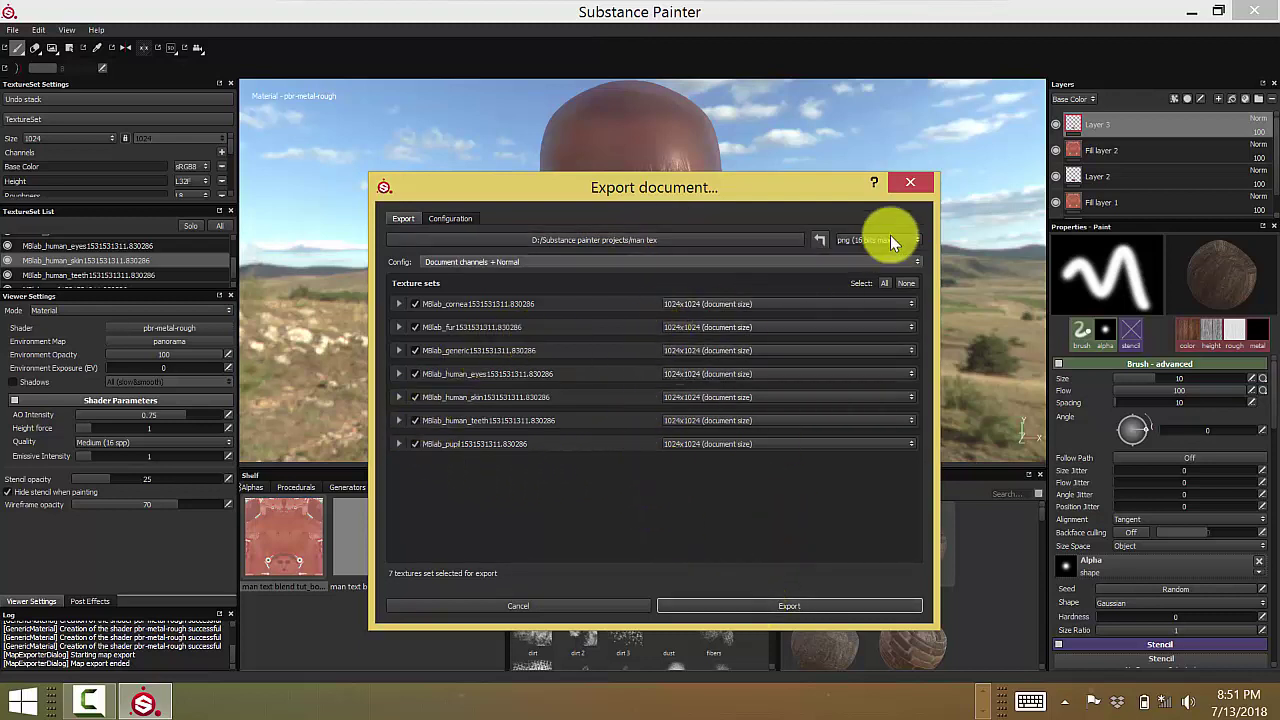
left_click(910, 182)
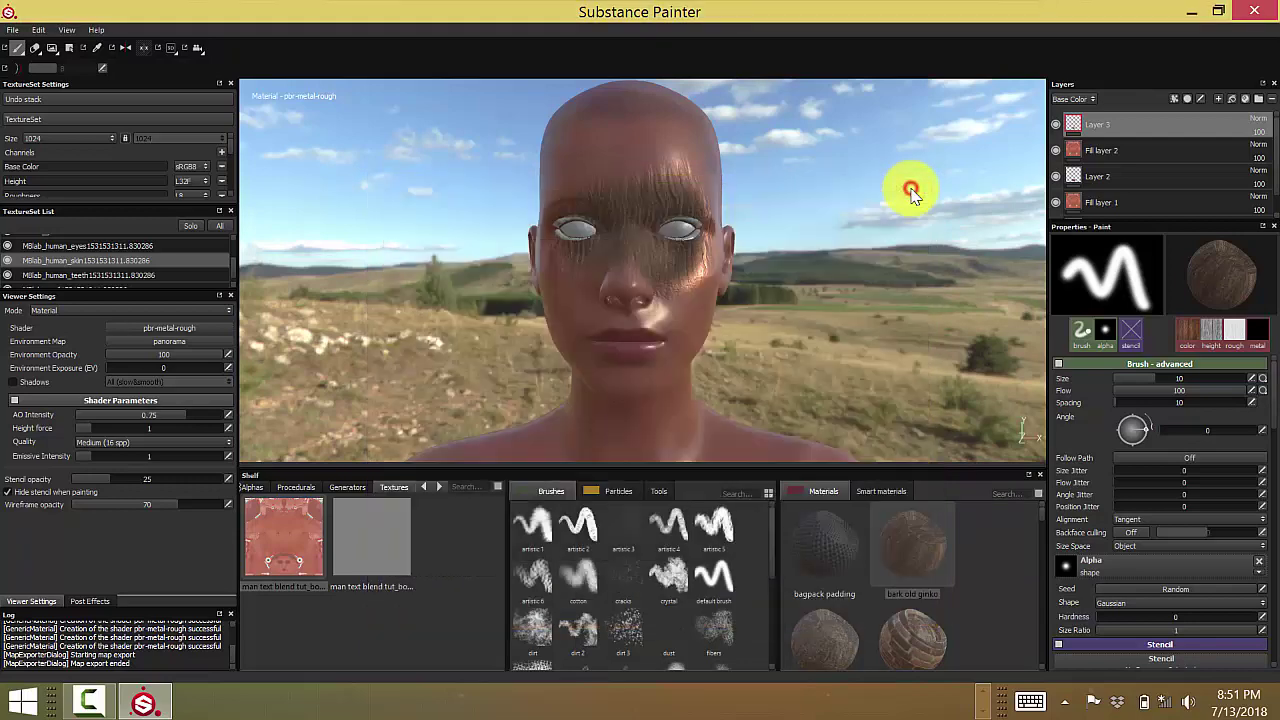
Return to Blender, unlink the image from the Human_mblab_skn_diffuse node and open the file browser for a replacement
left_click(1197, 14)
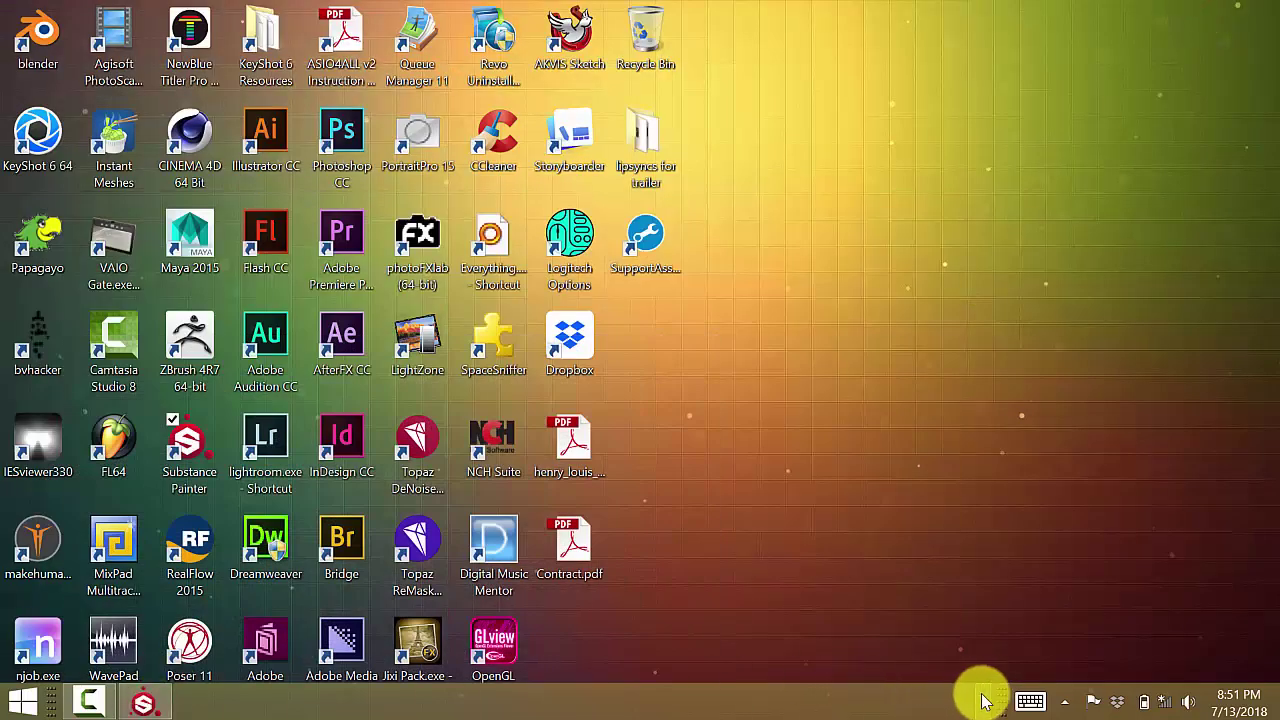
left_click(983, 700)
left_click(136, 705)
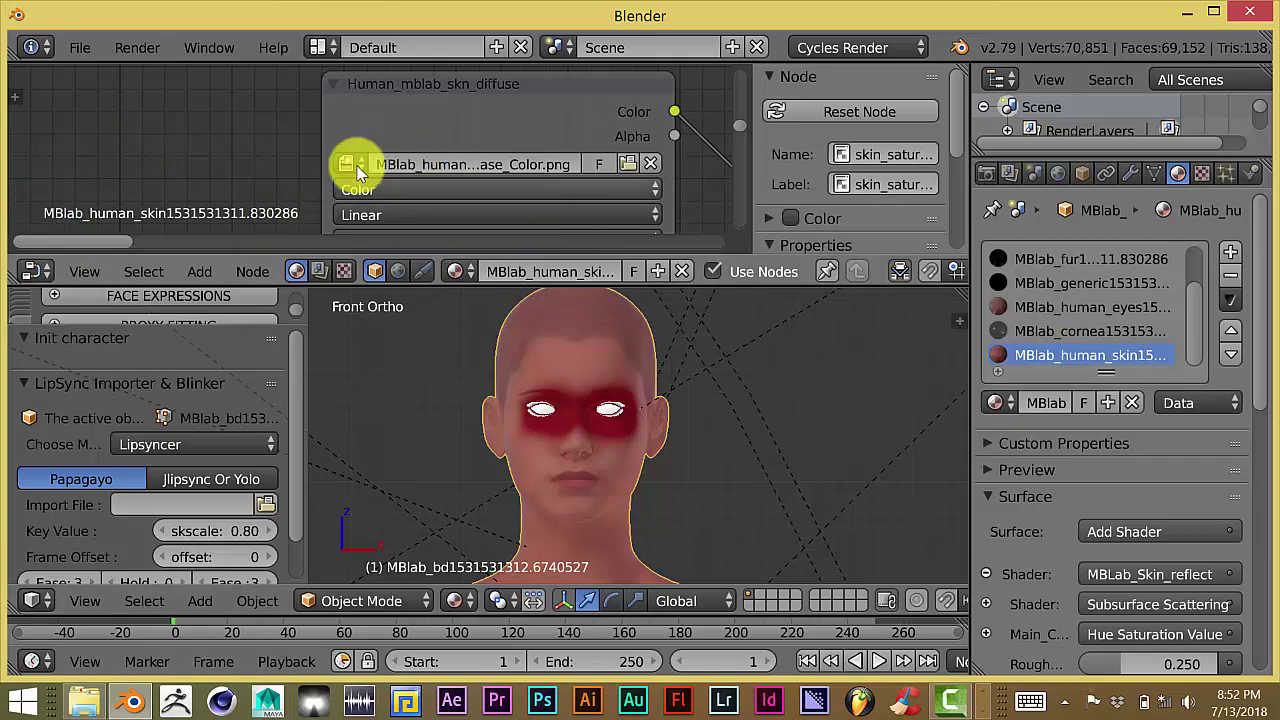
scroll(350, 166, "down", 3)
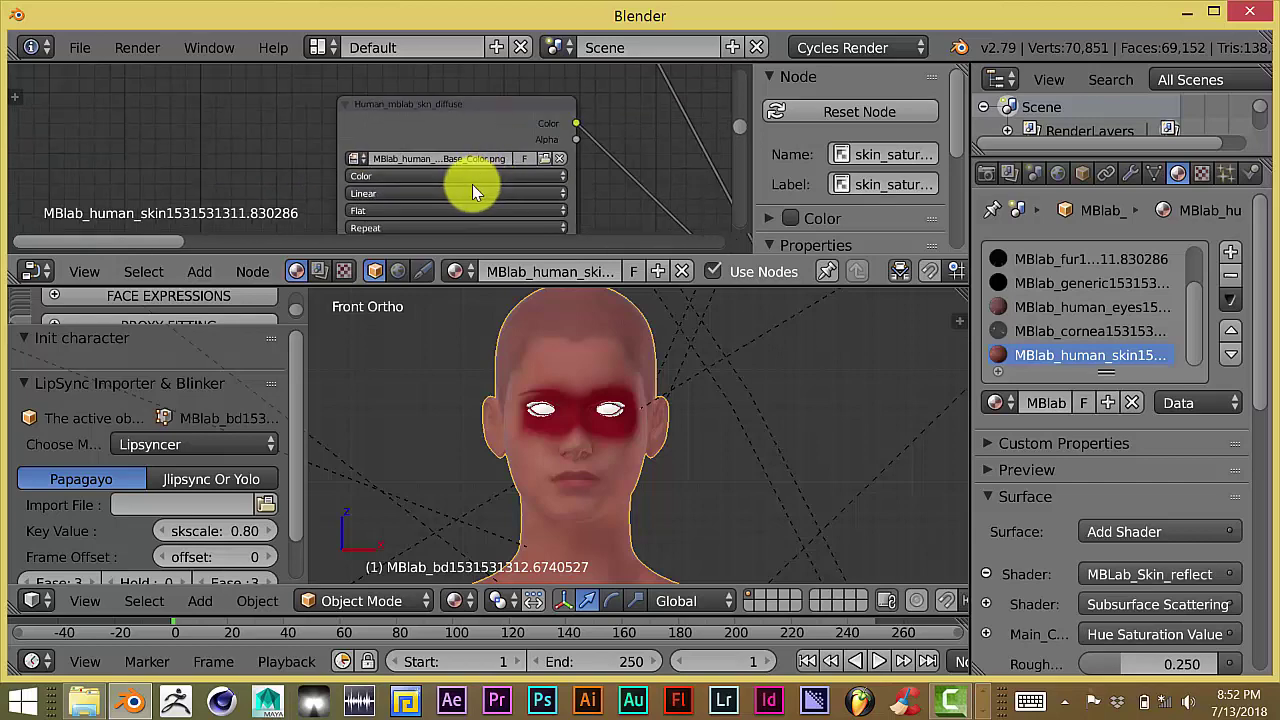
scroll(585, 187, "up", 1)
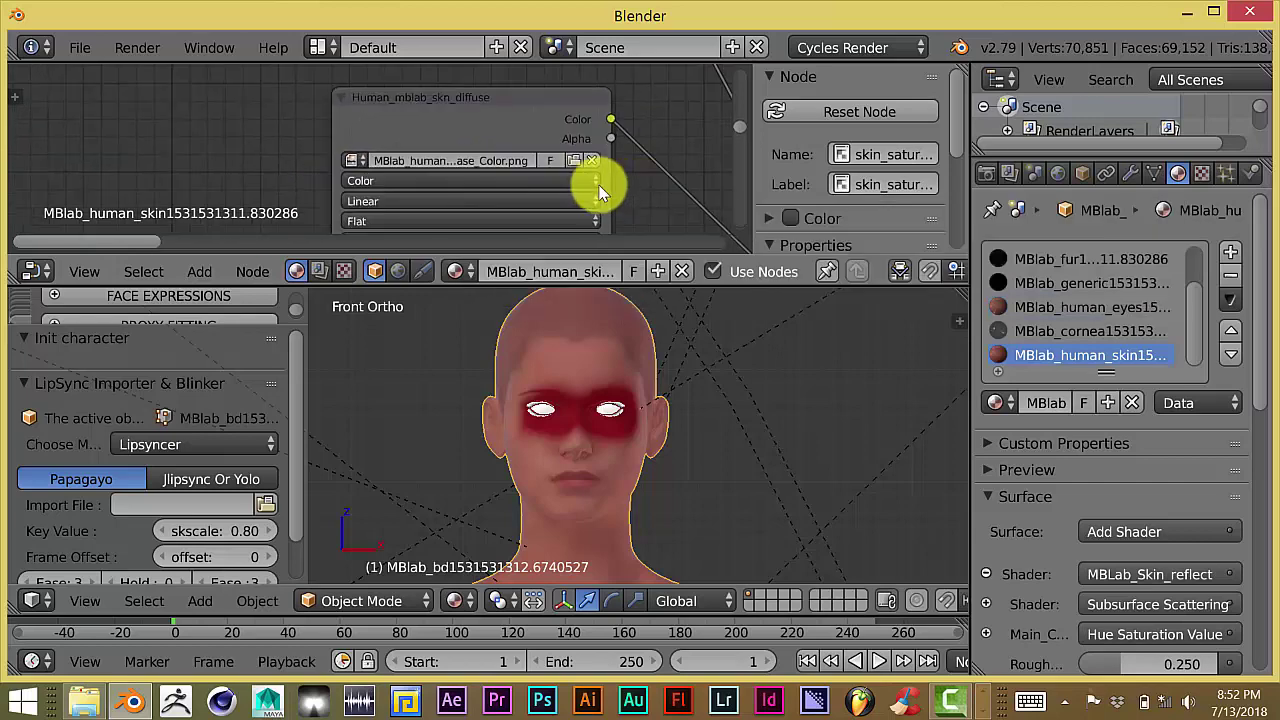
left_click(595, 162)
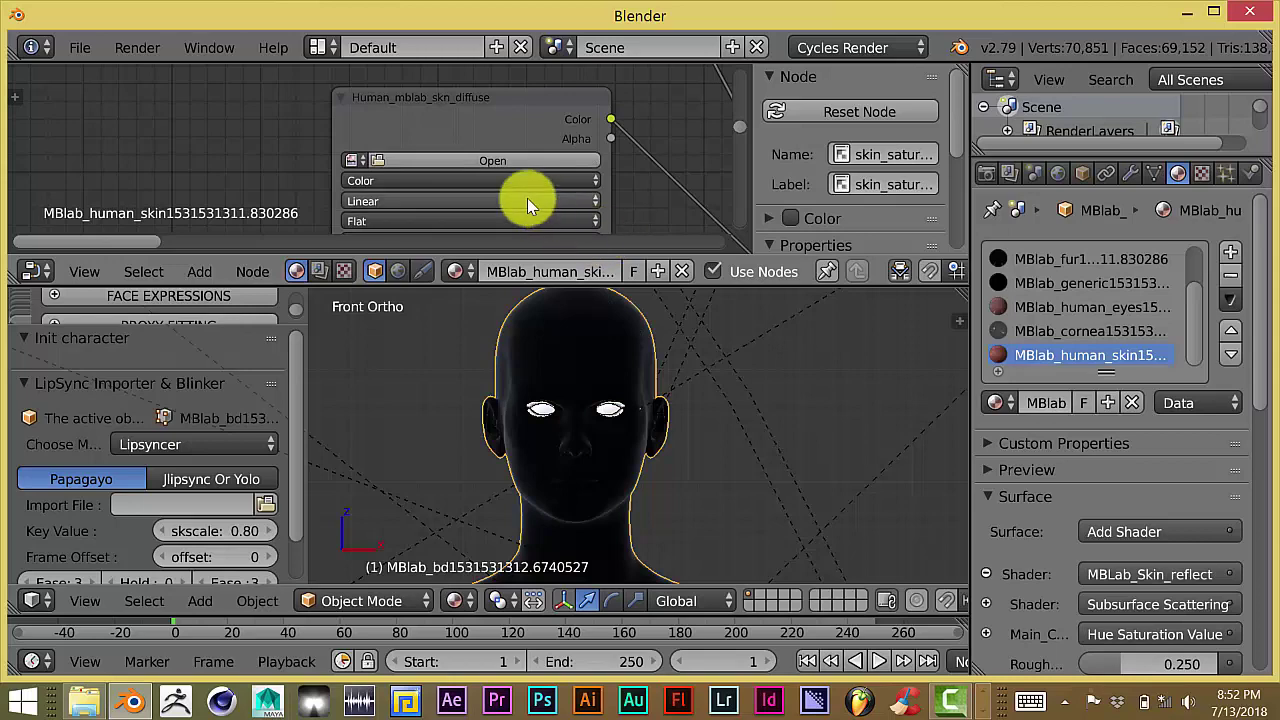
left_click(507, 162)
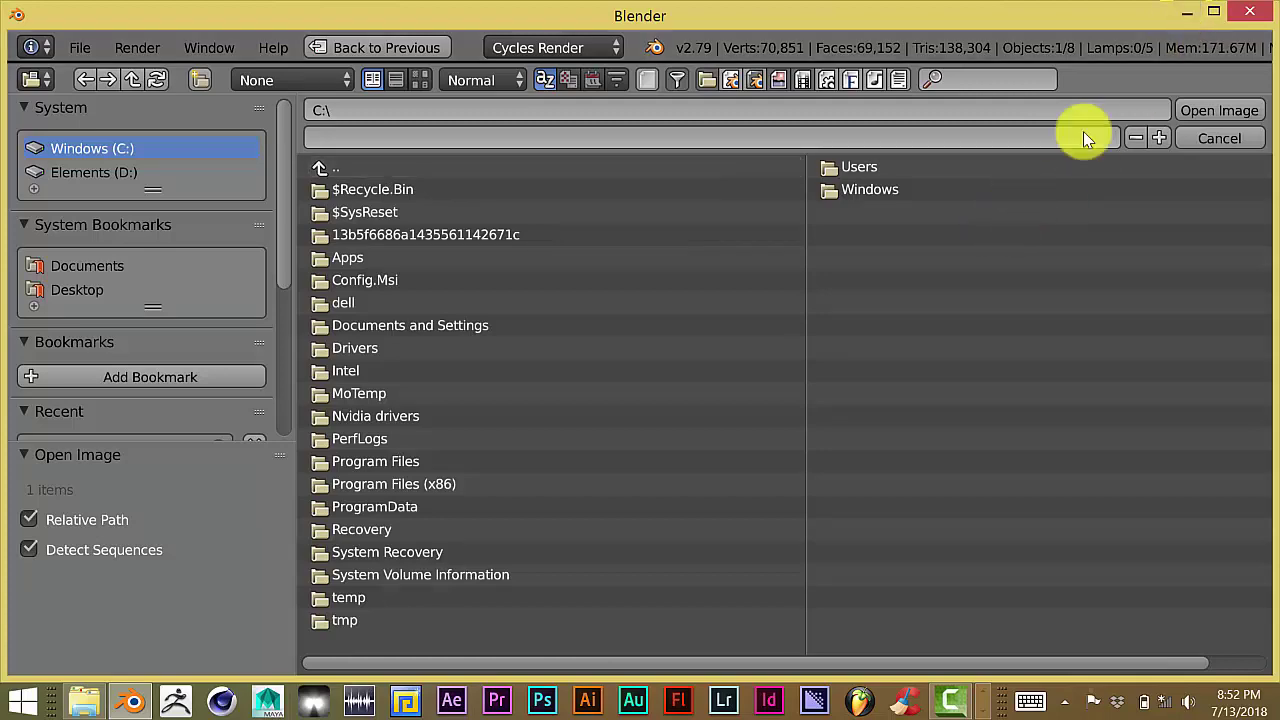
Minimize Blender with its file browser open and switch back to Substance Painter
left_click(1184, 14)
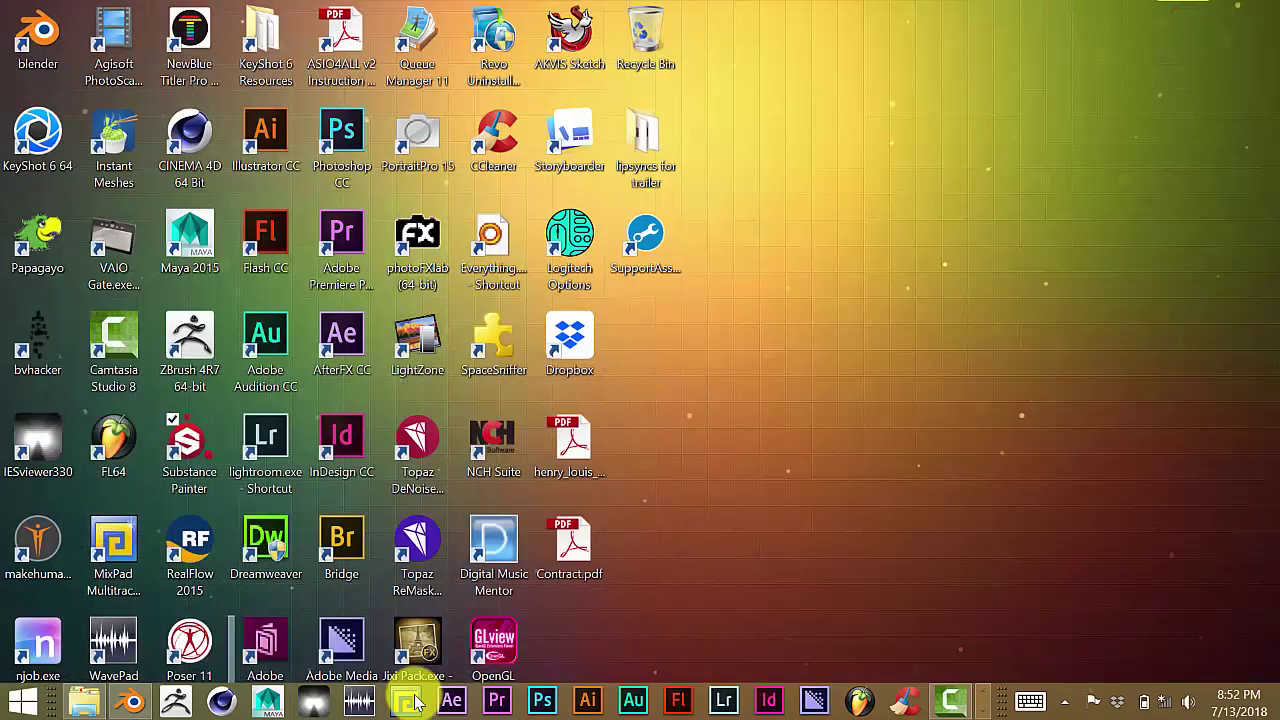
left_click_drag(986, 697, 912, 710)
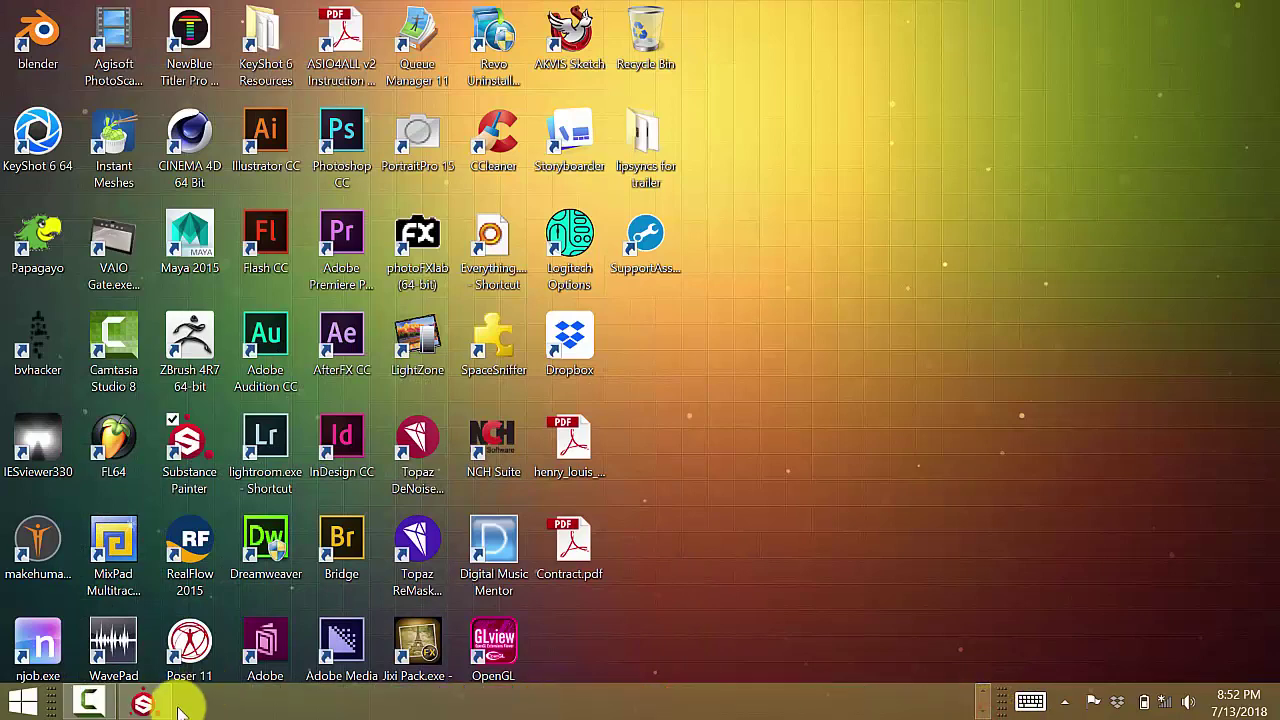
left_click(146, 703)
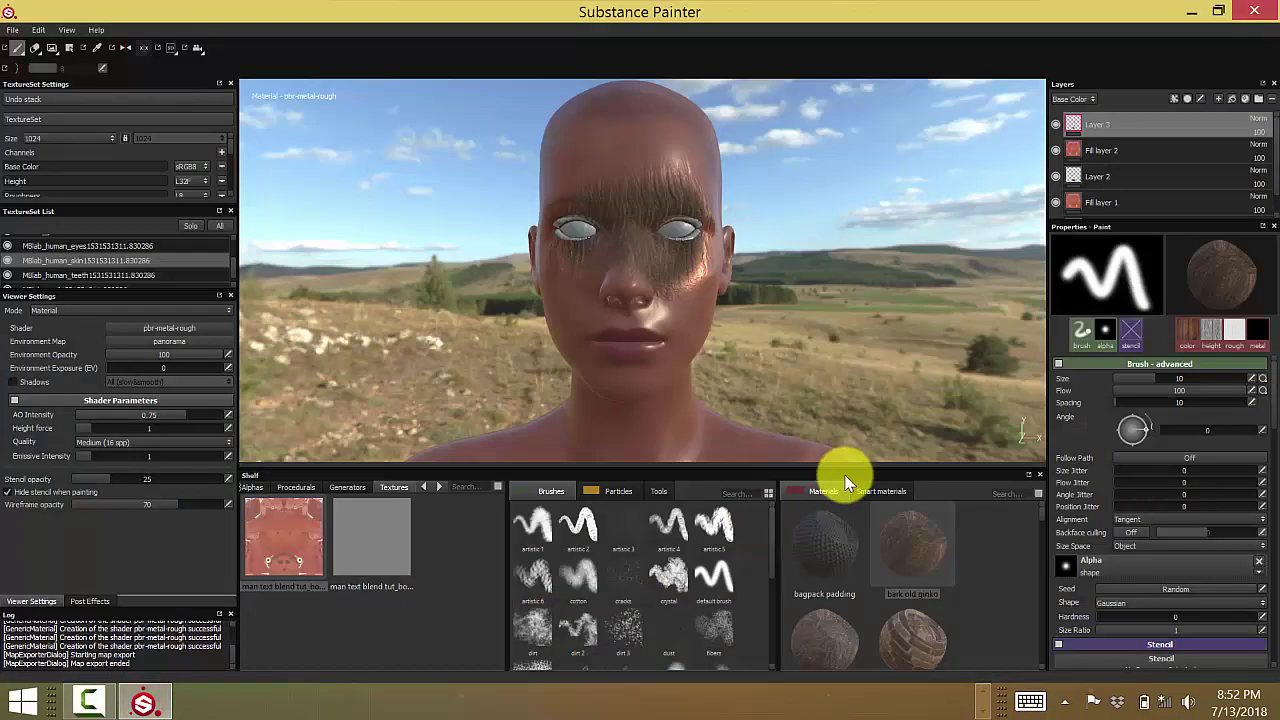